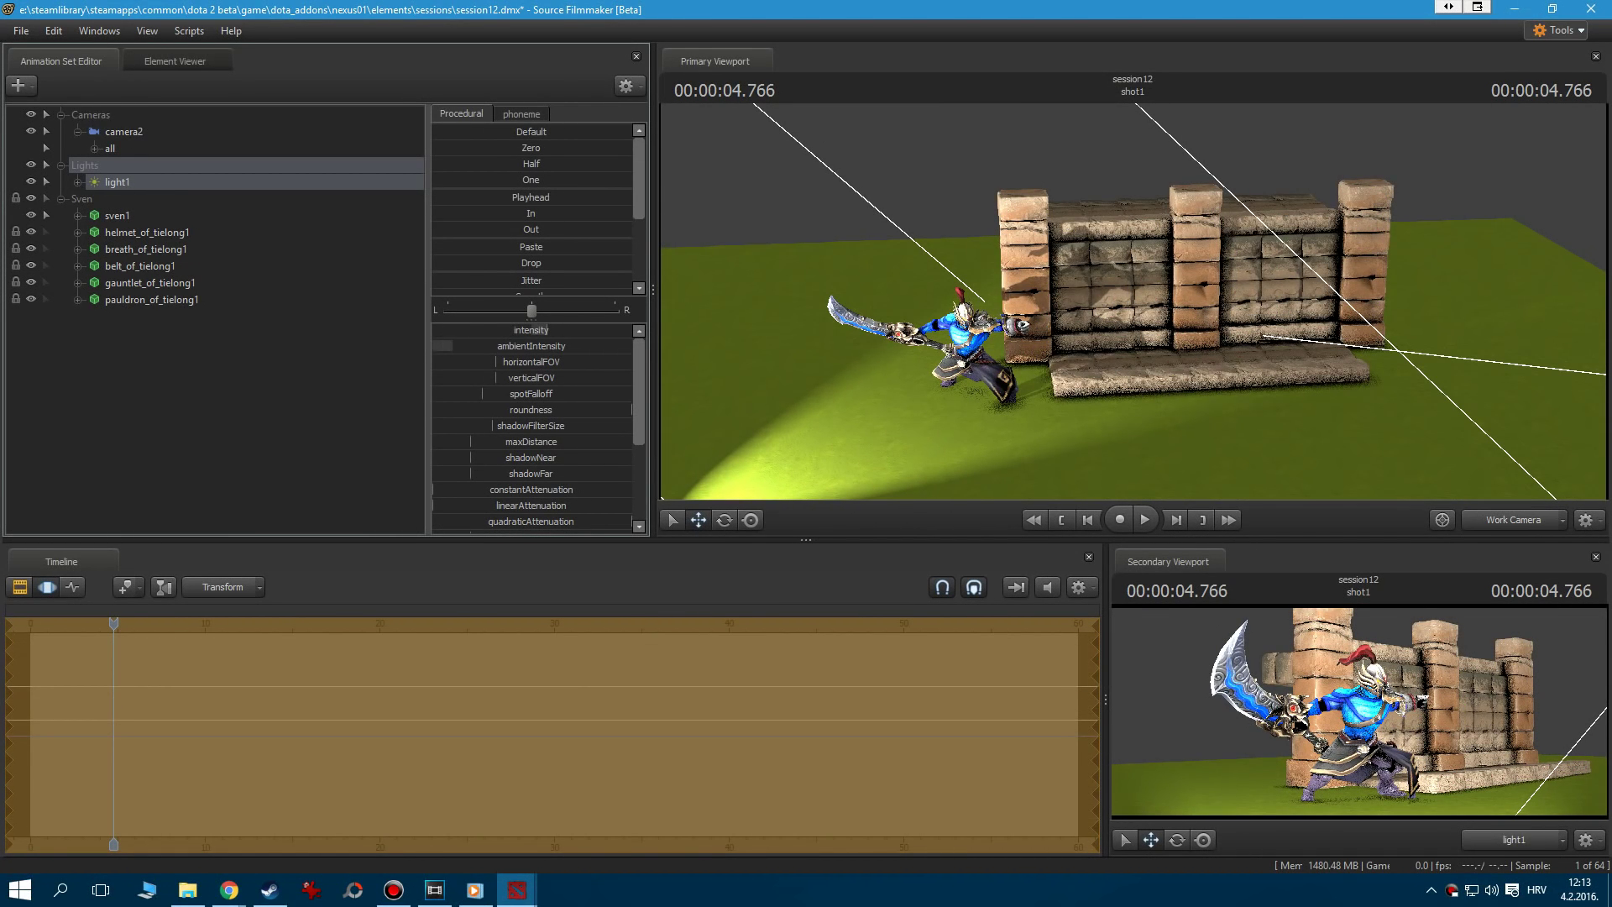
Raise light1's ambient intensity as a test, reset the light to default, delete it and create a new light.
drag(432, 345, 483, 378)
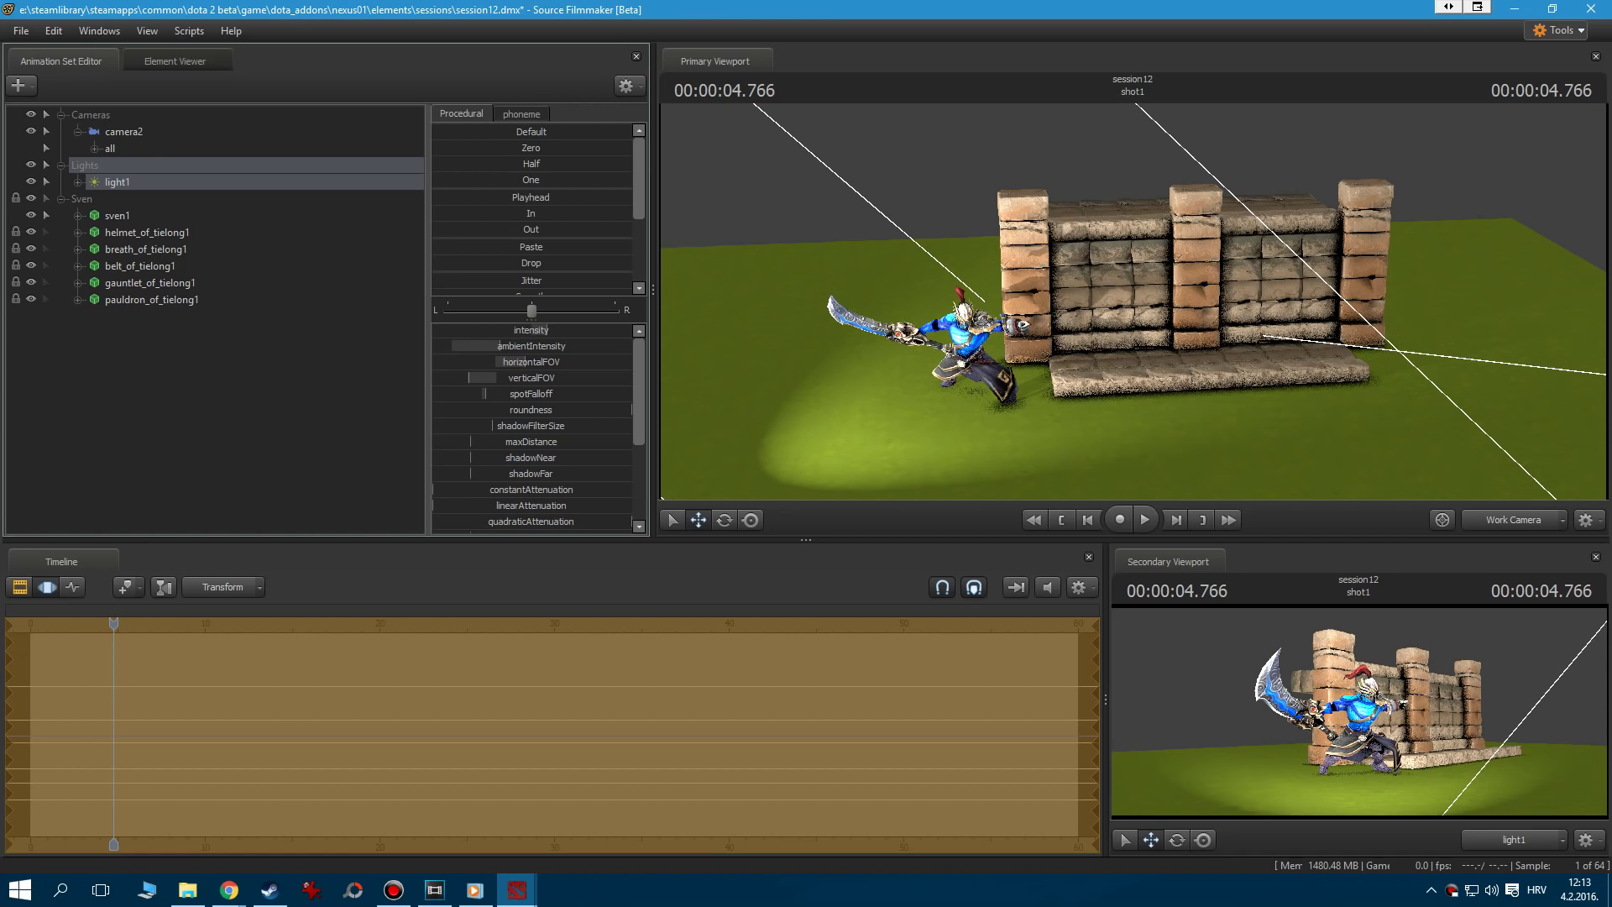
click(507, 131)
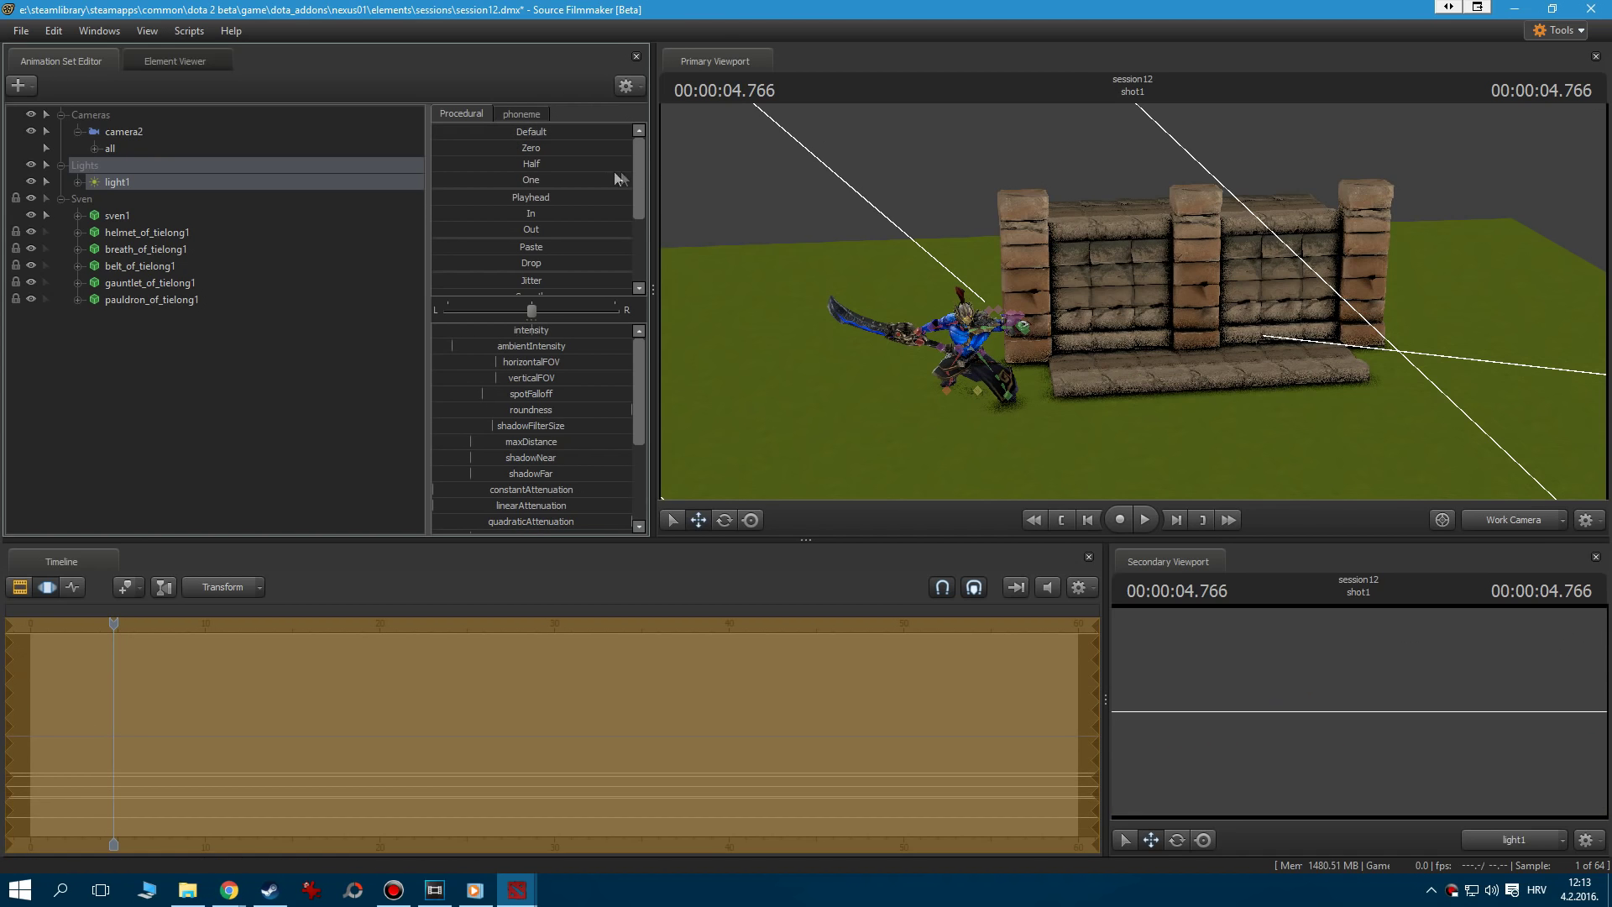
right_click(114, 181)
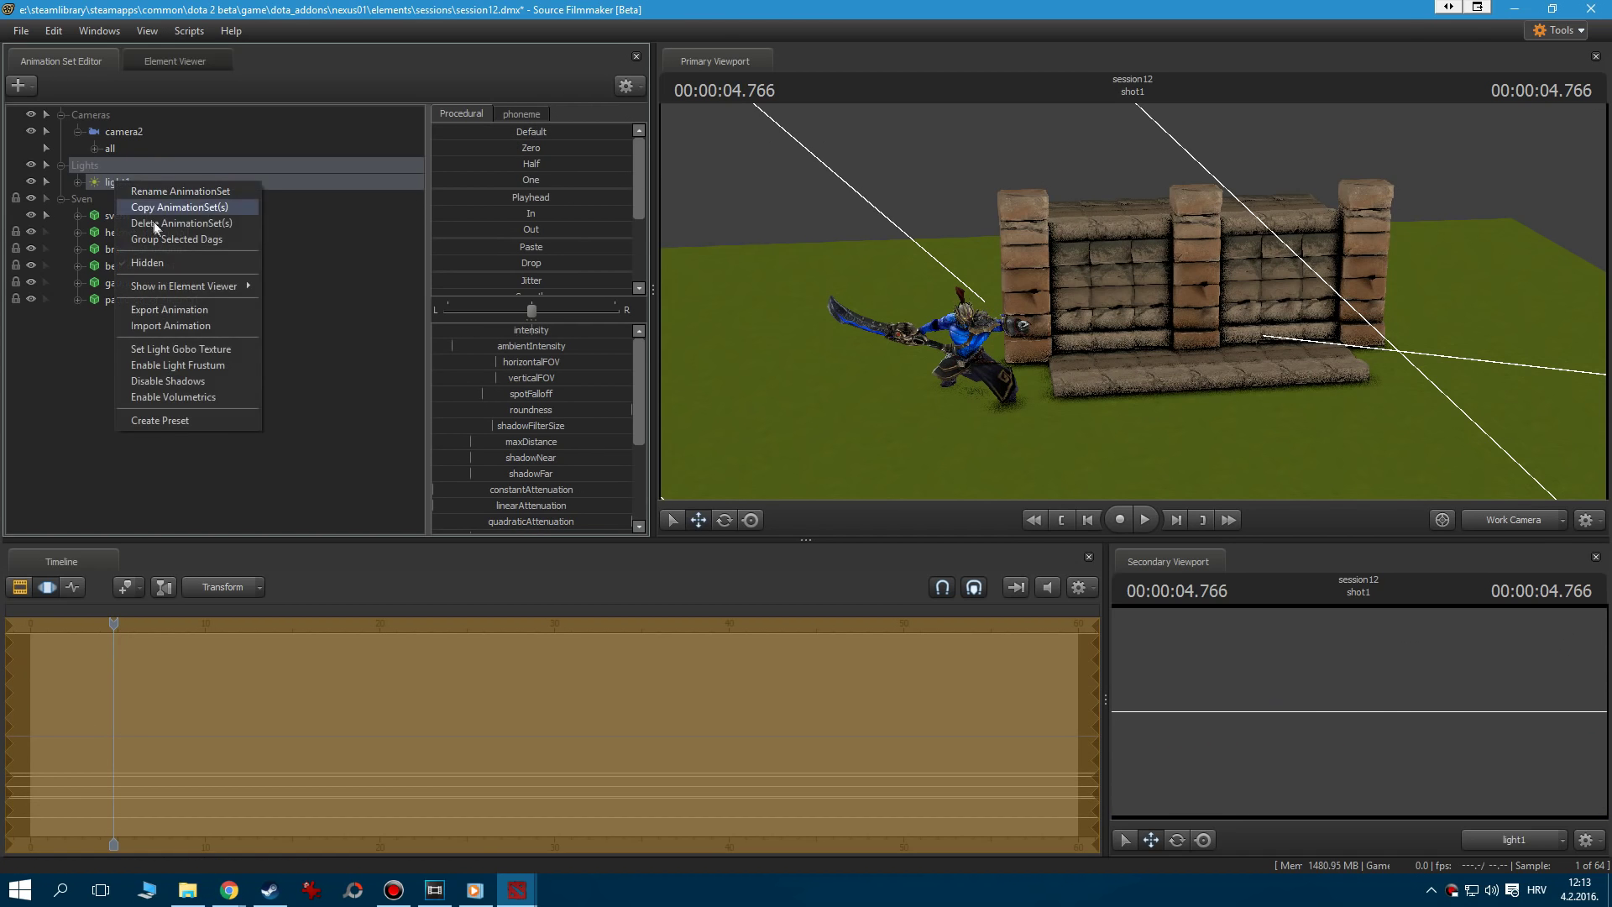
click(154, 224)
right_click(118, 304)
click(259, 334)
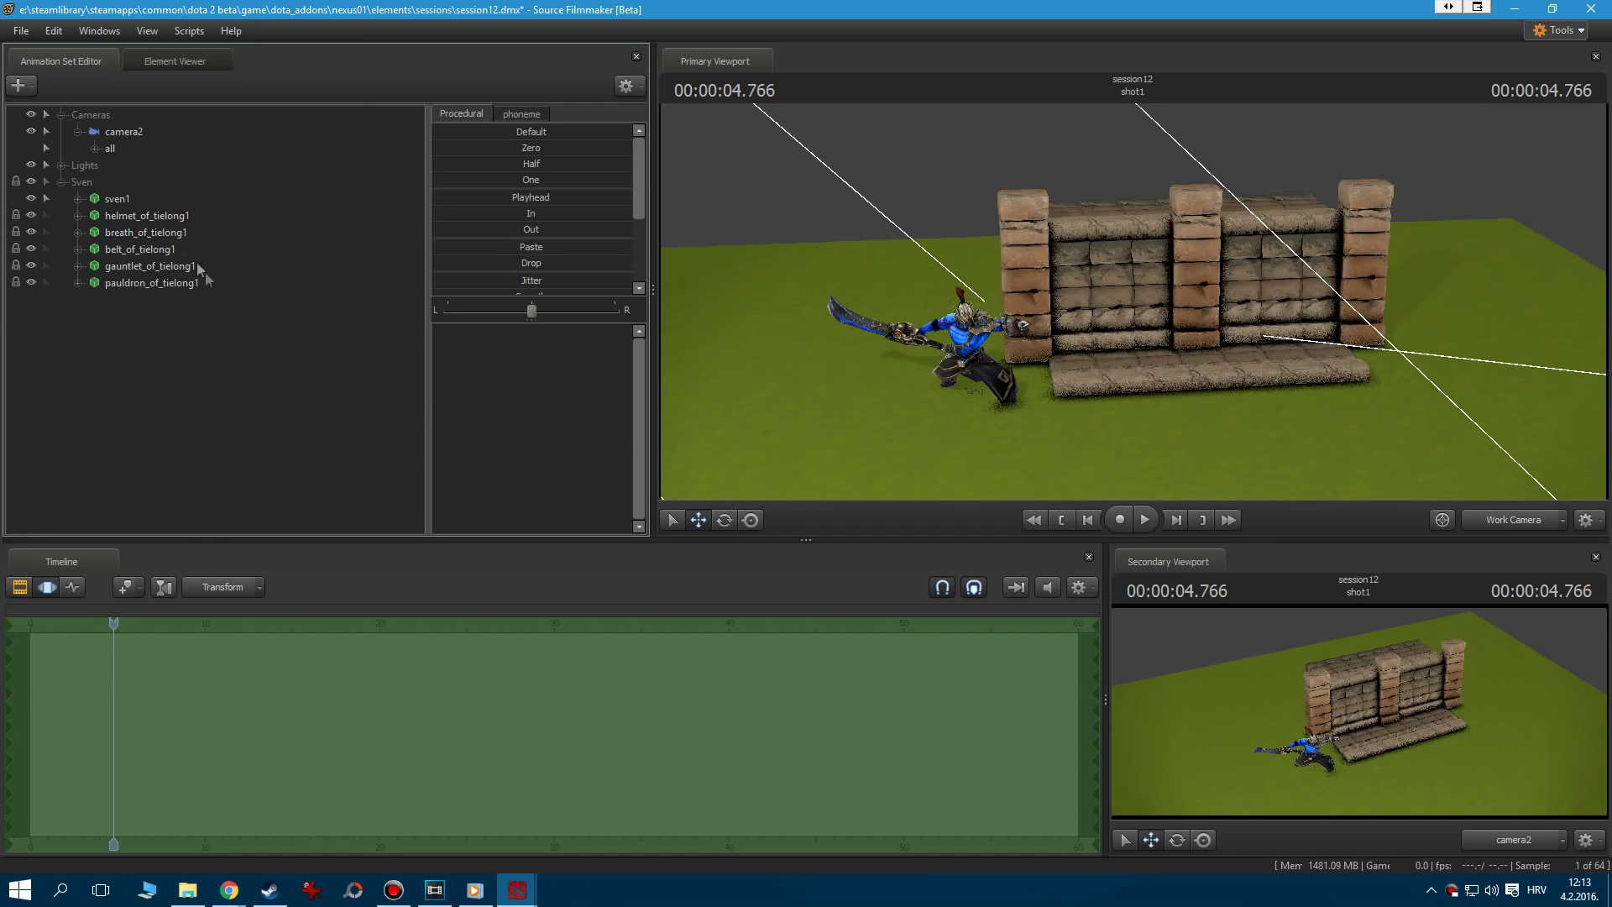
Look through light1 in the secondary viewport and aim it at Sven from his sword side.
drag(99, 182, 315, 225)
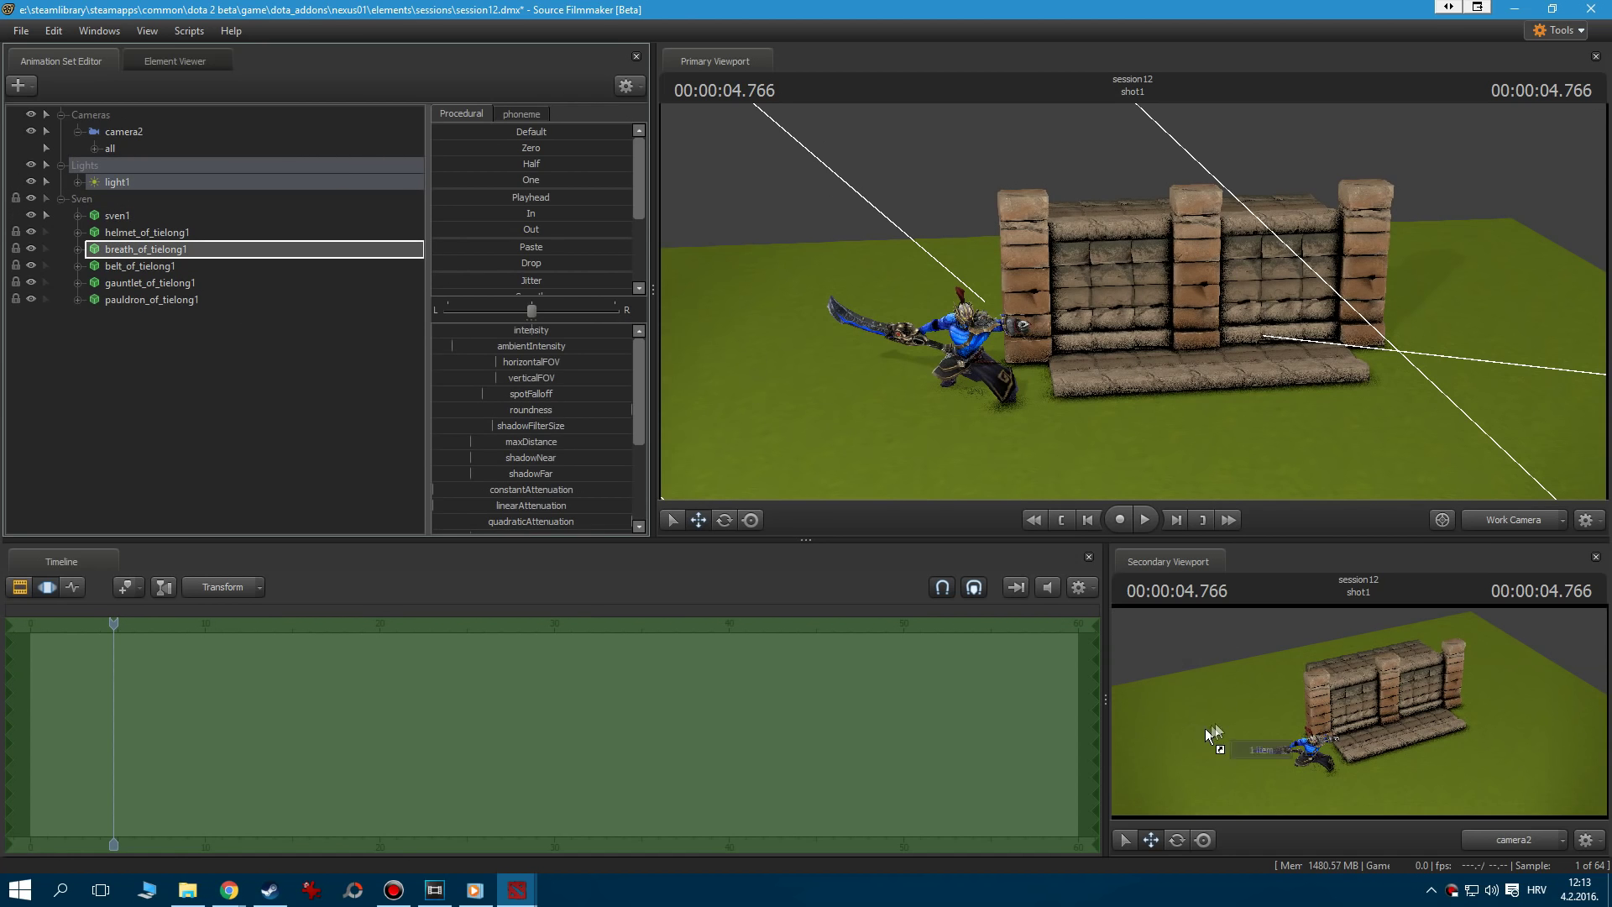
drag(1206, 728, 1207, 730)
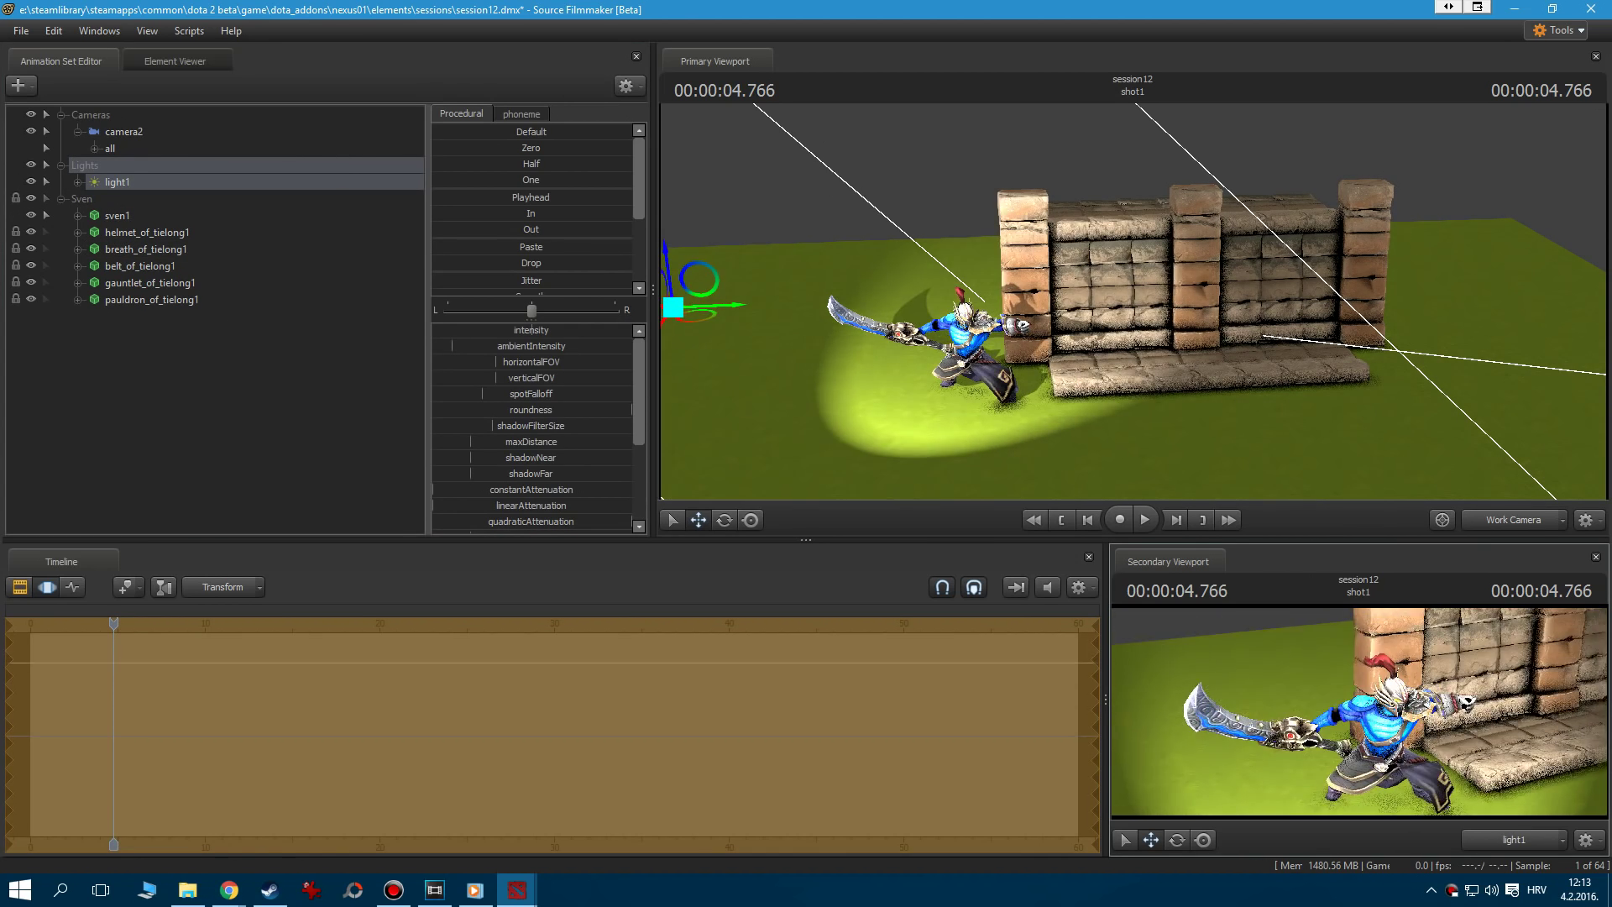
drag(1359, 712, 1368, 672)
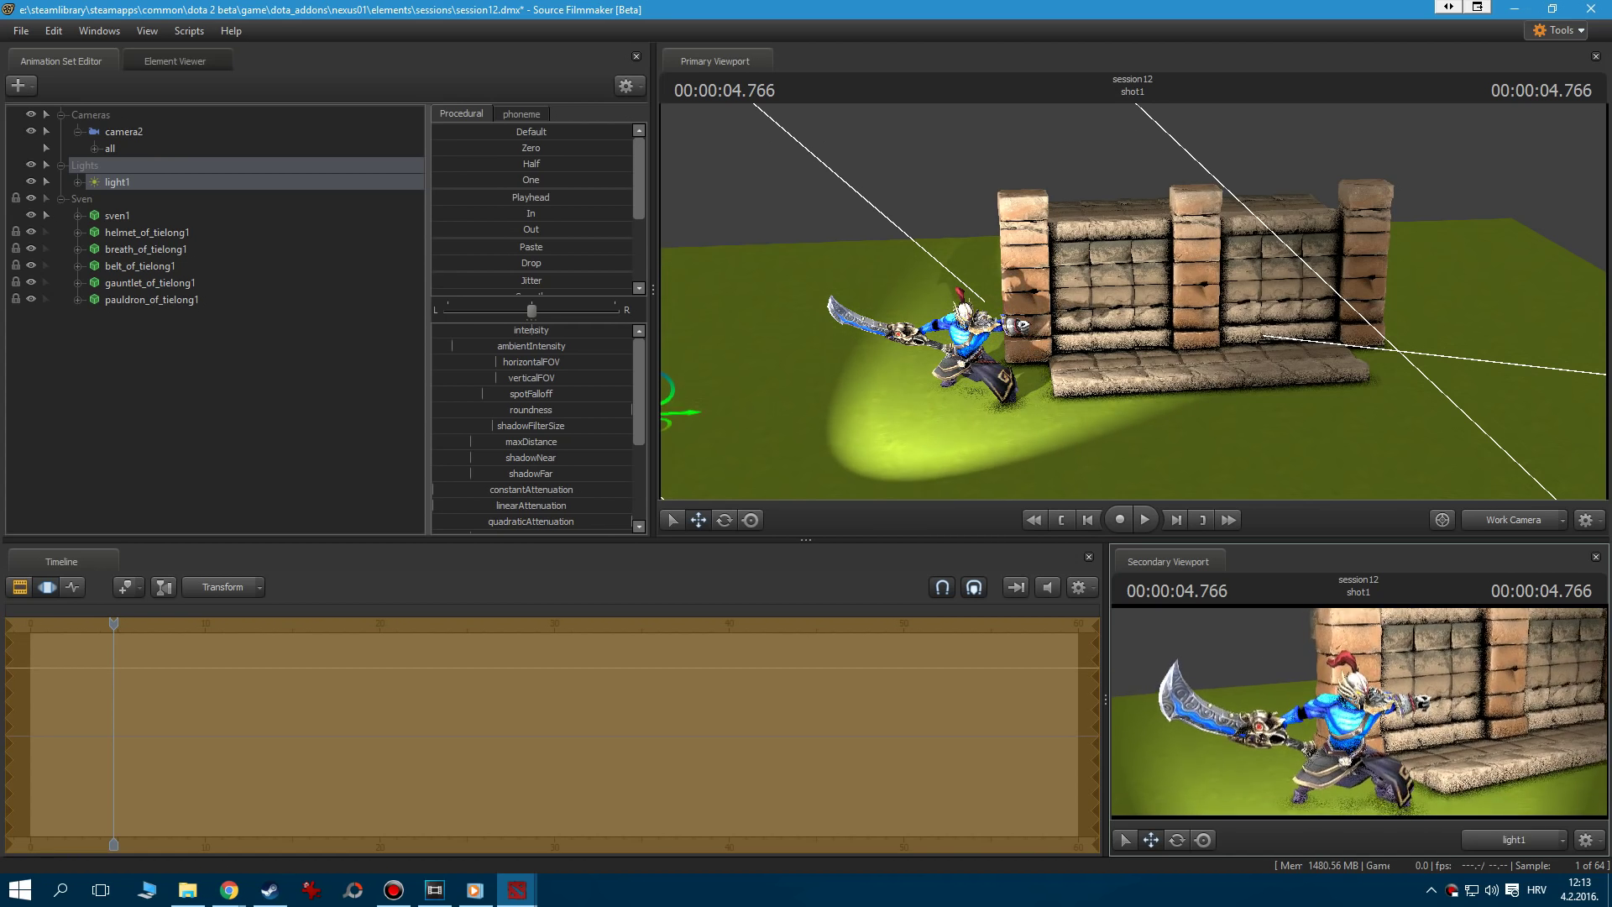
drag(1268, 732, 1289, 733)
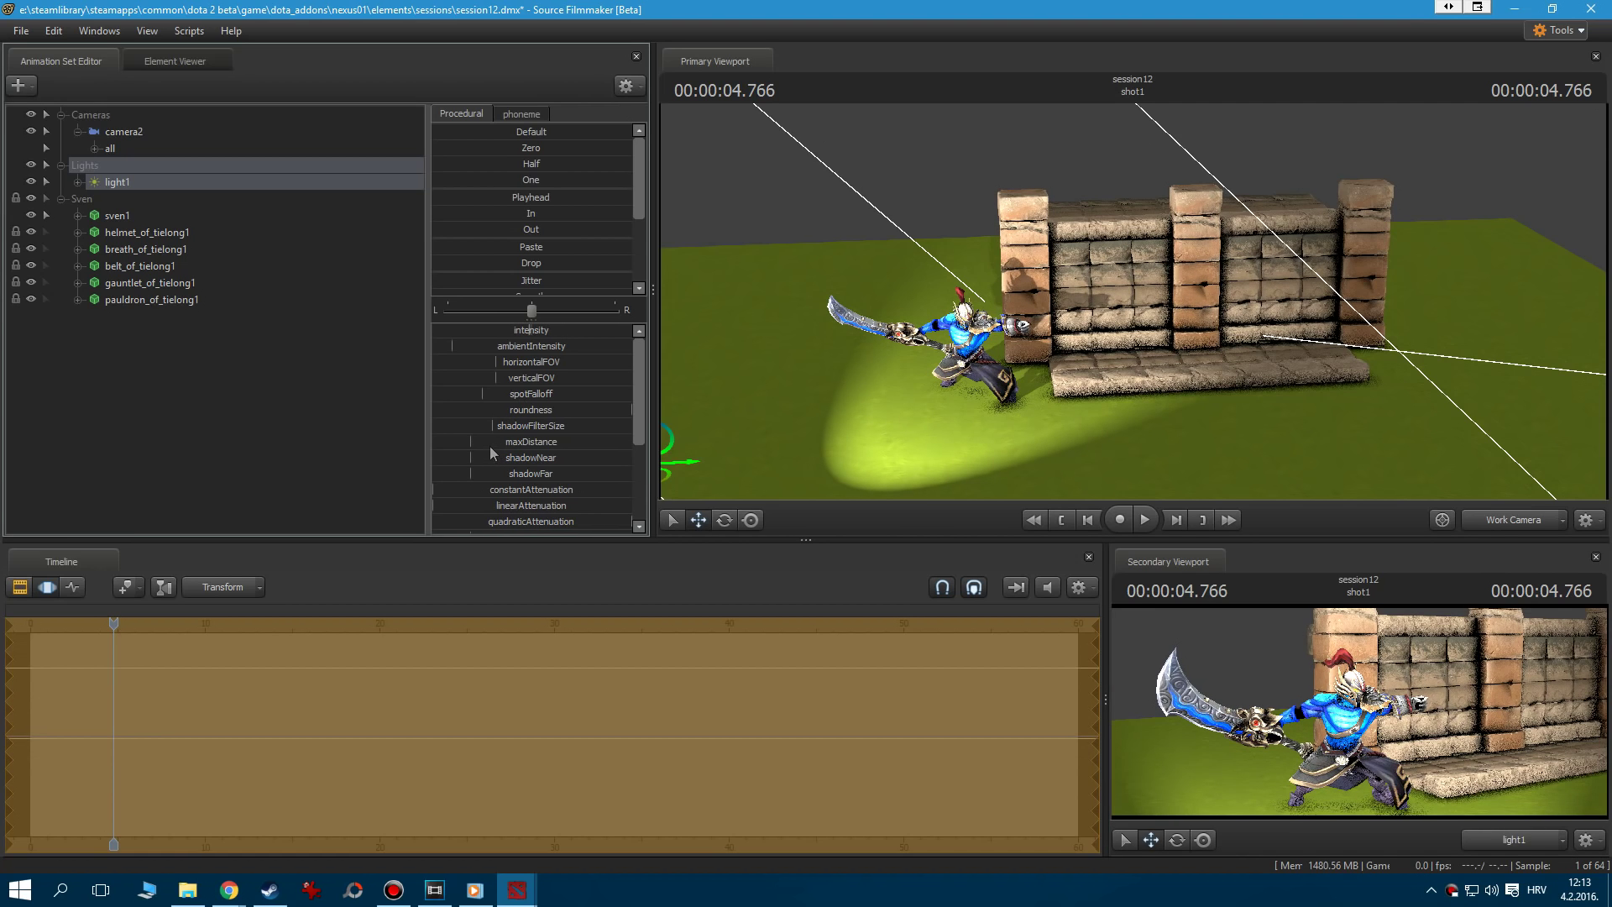
Slightly lower light1's maximum distance and remap its intensity slider range to a maximum of 20000.
mouse_move(490, 446)
mouse_down()
mouse_move(448, 446)
mouse_move(489, 453)
mouse_up()
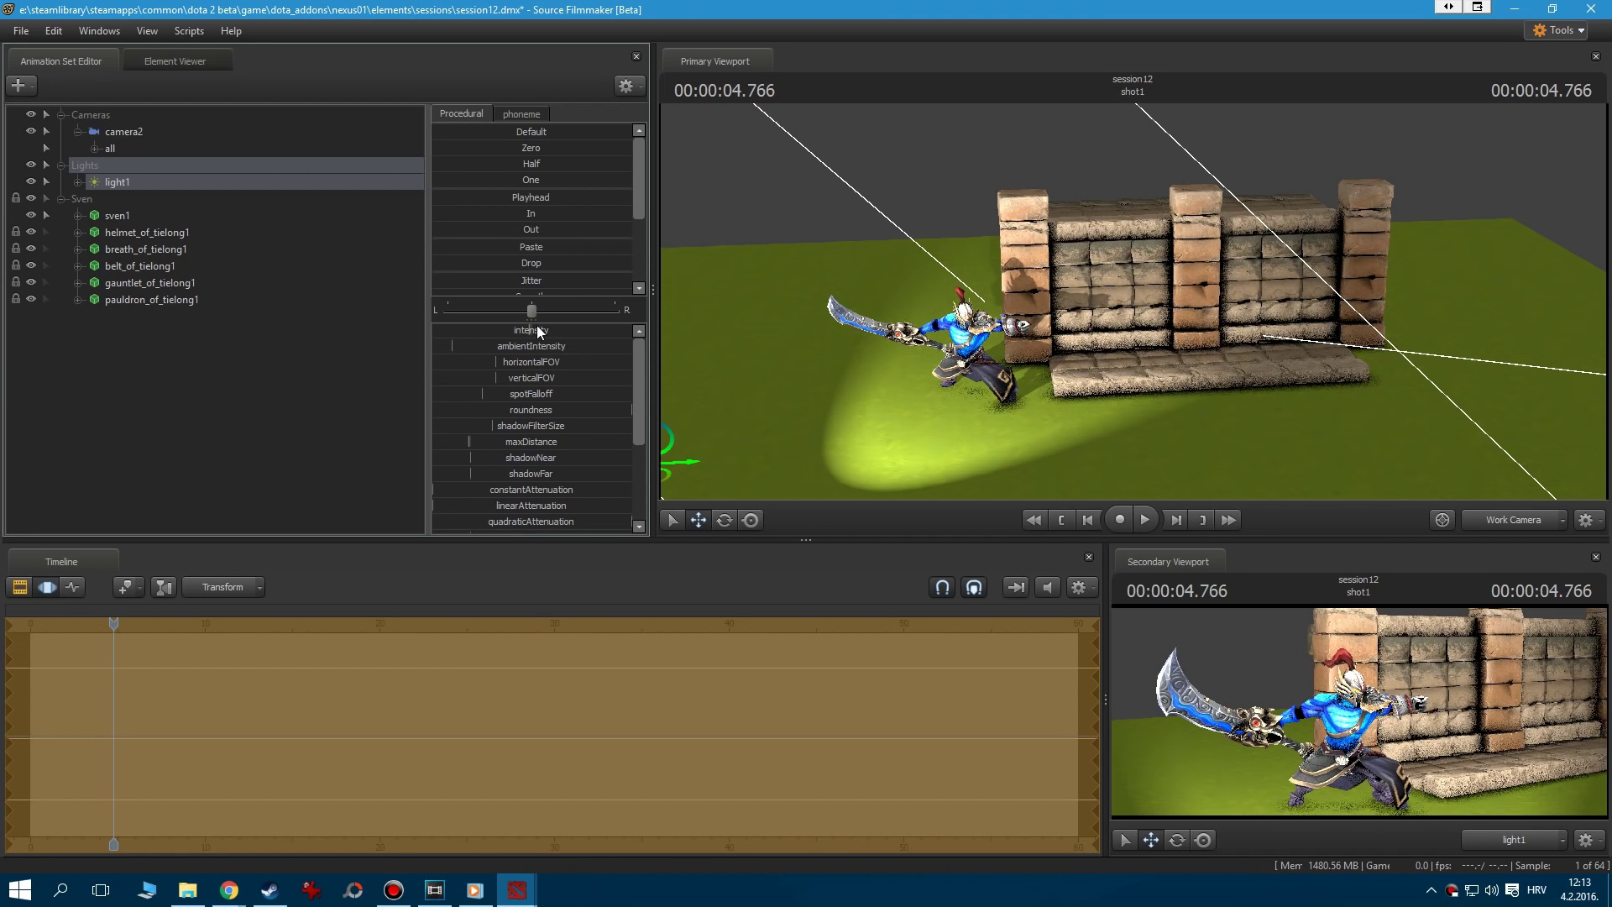
mouse_move(530, 330)
mouse_down()
mouse_move(565, 330)
mouse_move(445, 330)
mouse_move(622, 330)
mouse_move(531, 330)
mouse_up()
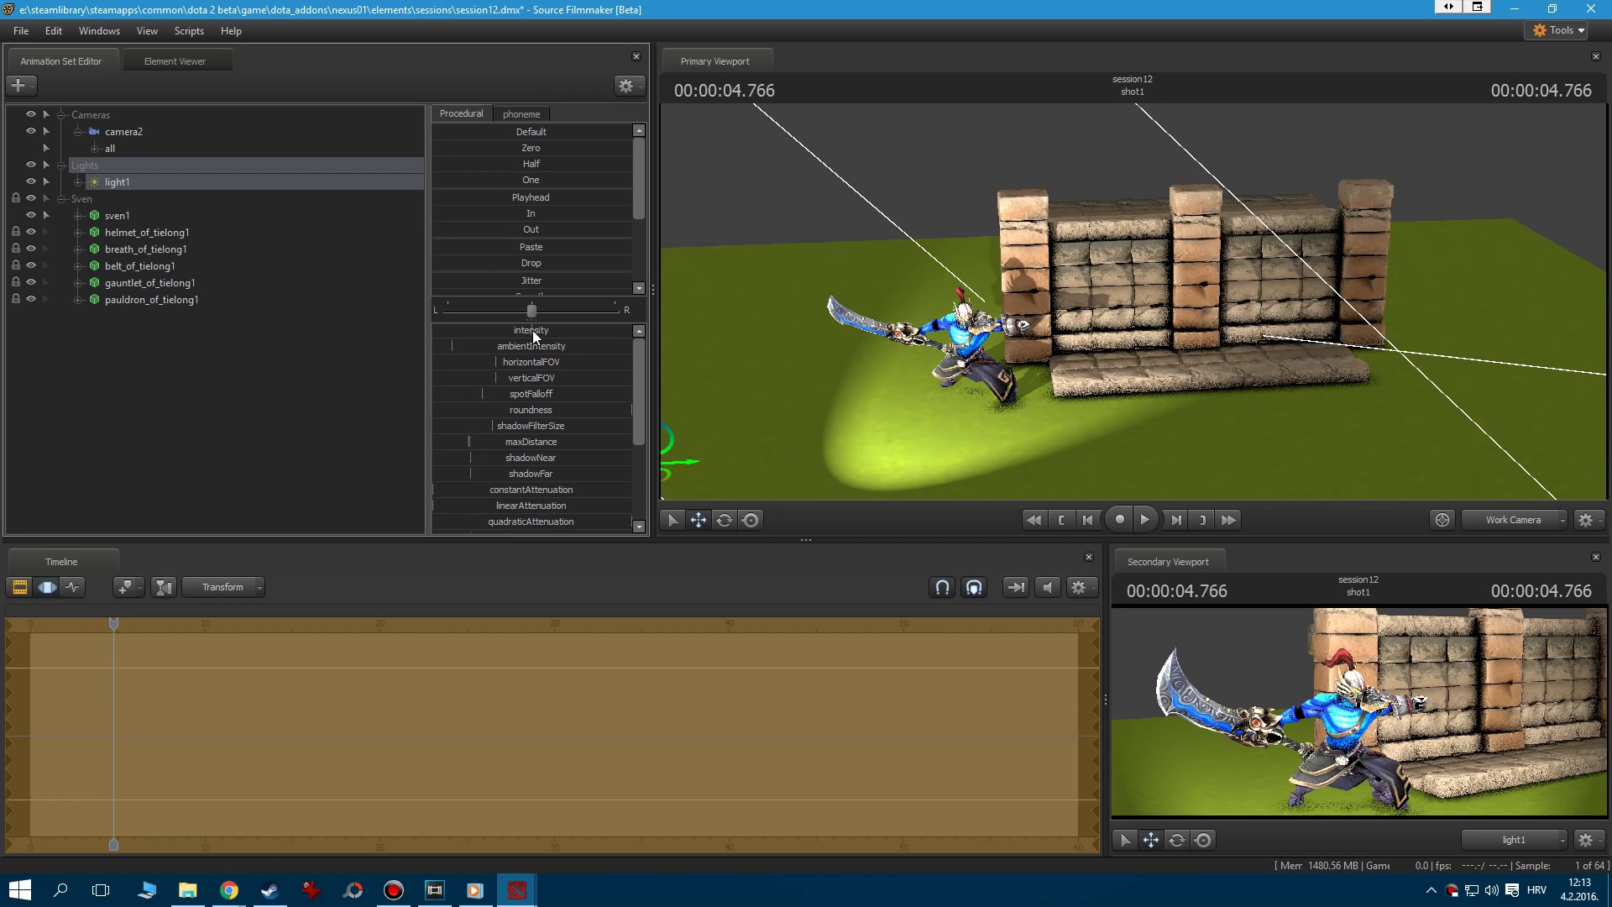
right_click(532, 330)
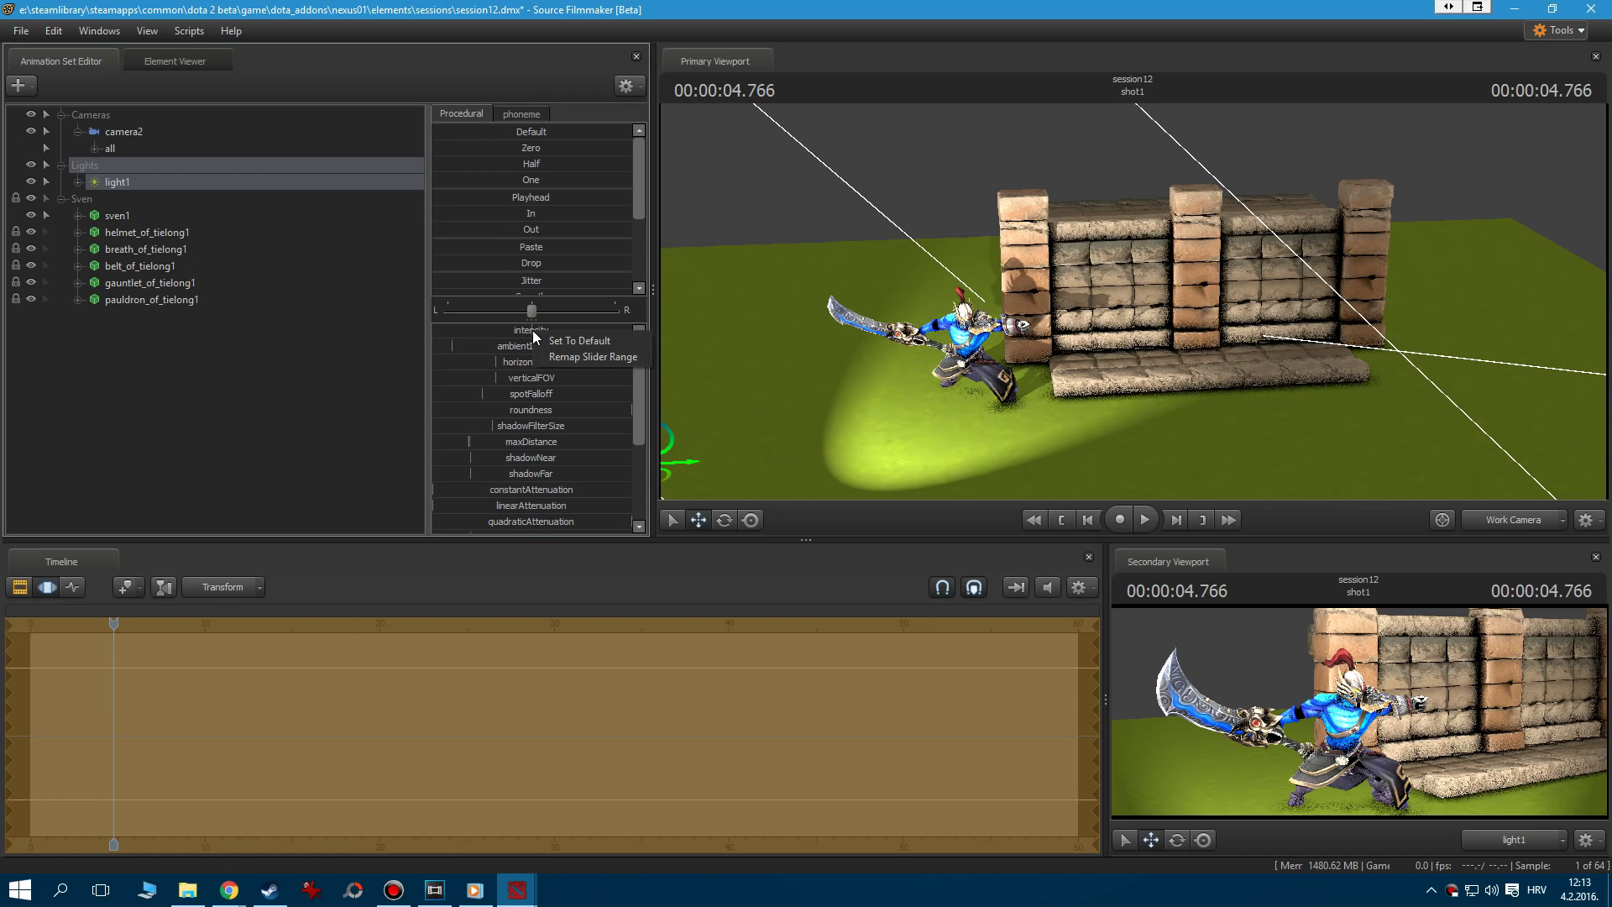
click(566, 359)
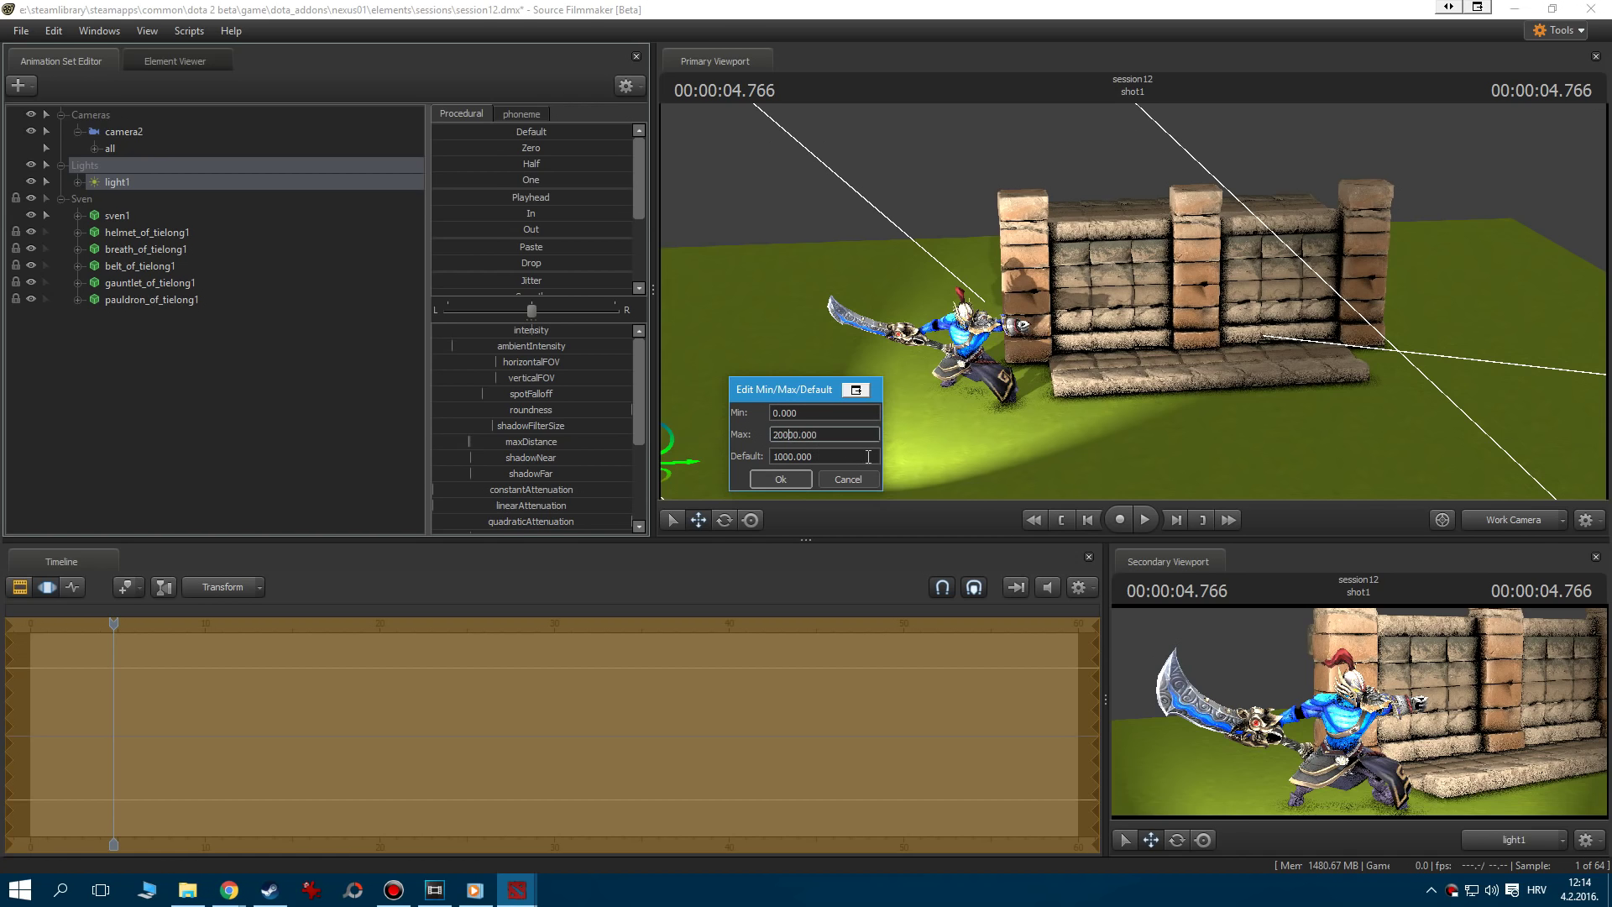
key(Return)
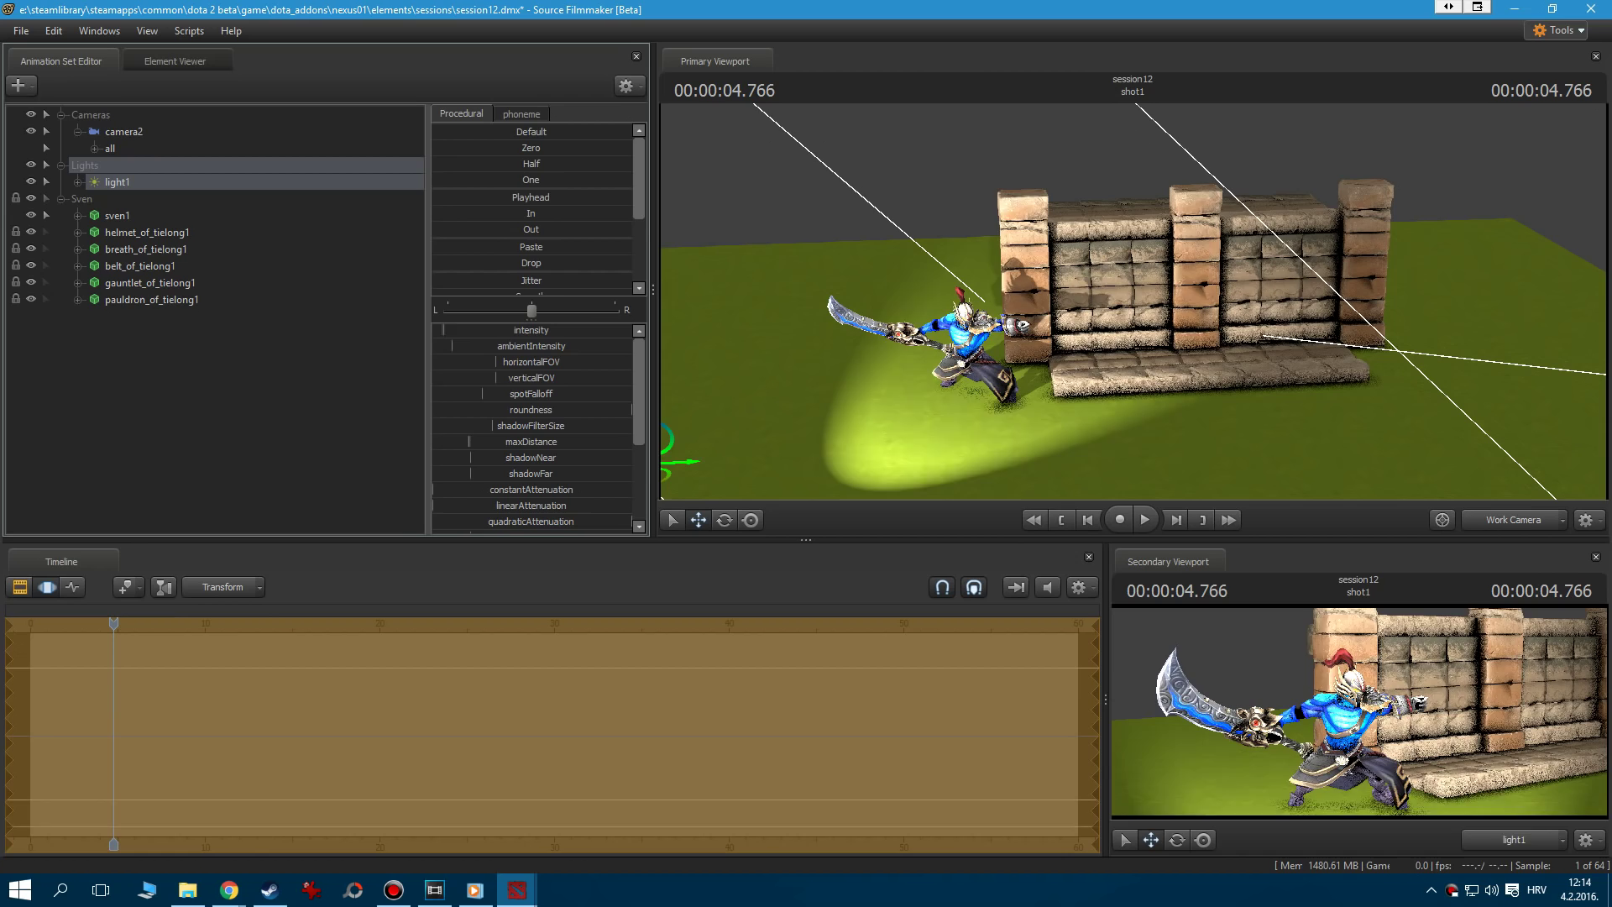
Raise light1's ambient intensity and reduce camera2's mapLightScale to darken the map lighting.
drag(444, 330, 538, 330)
drag(453, 345, 470, 345)
click(127, 131)
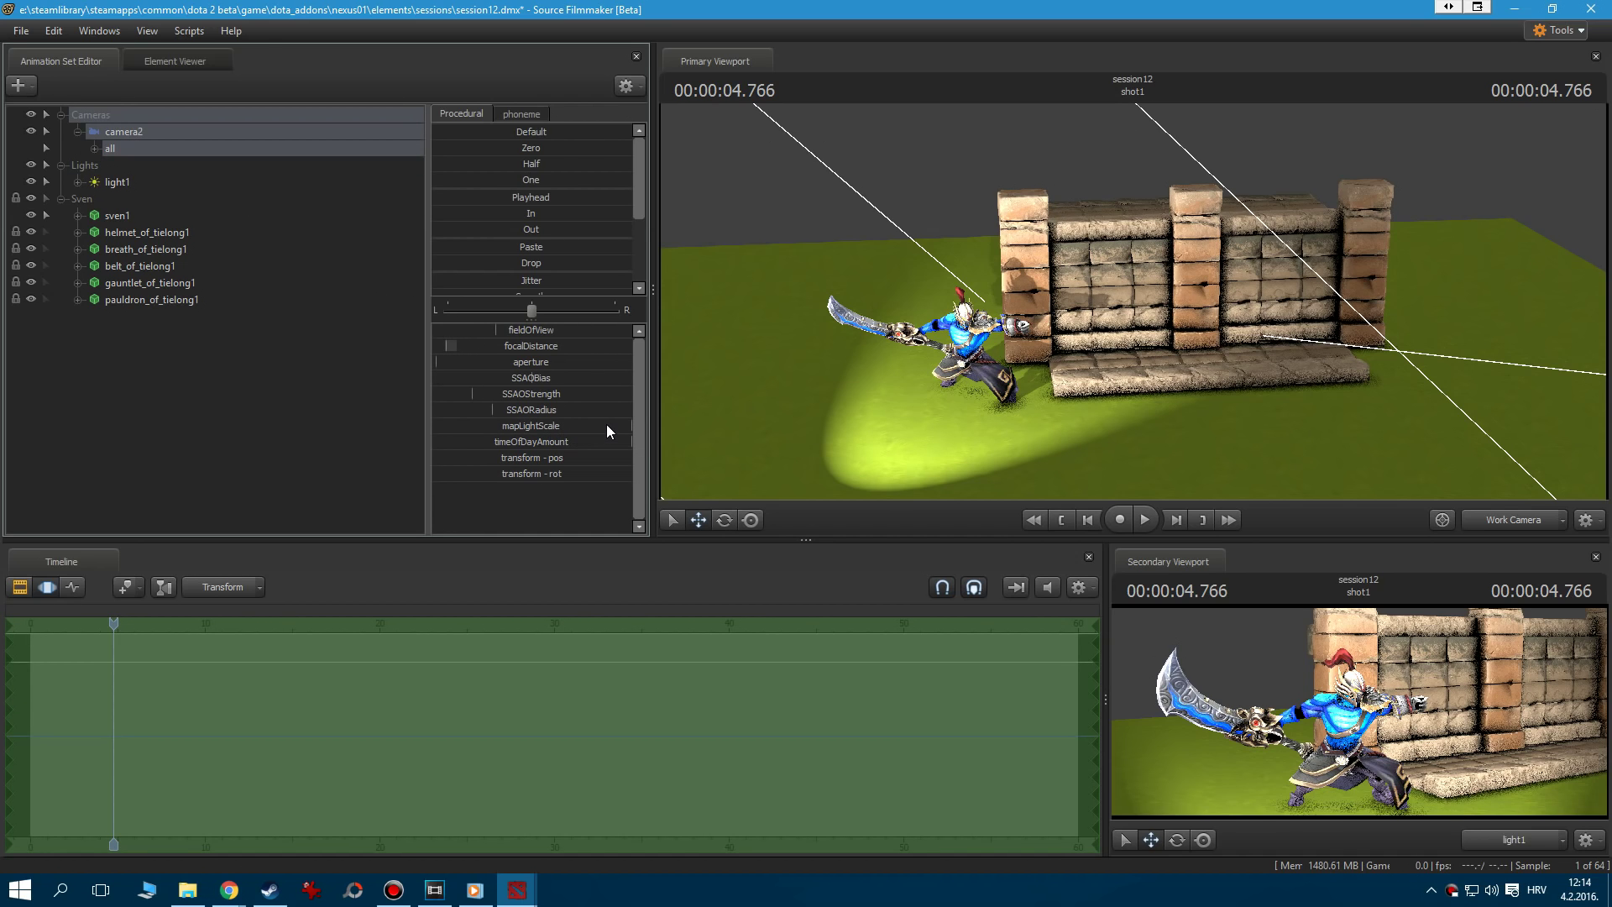
drag(606, 425, 472, 425)
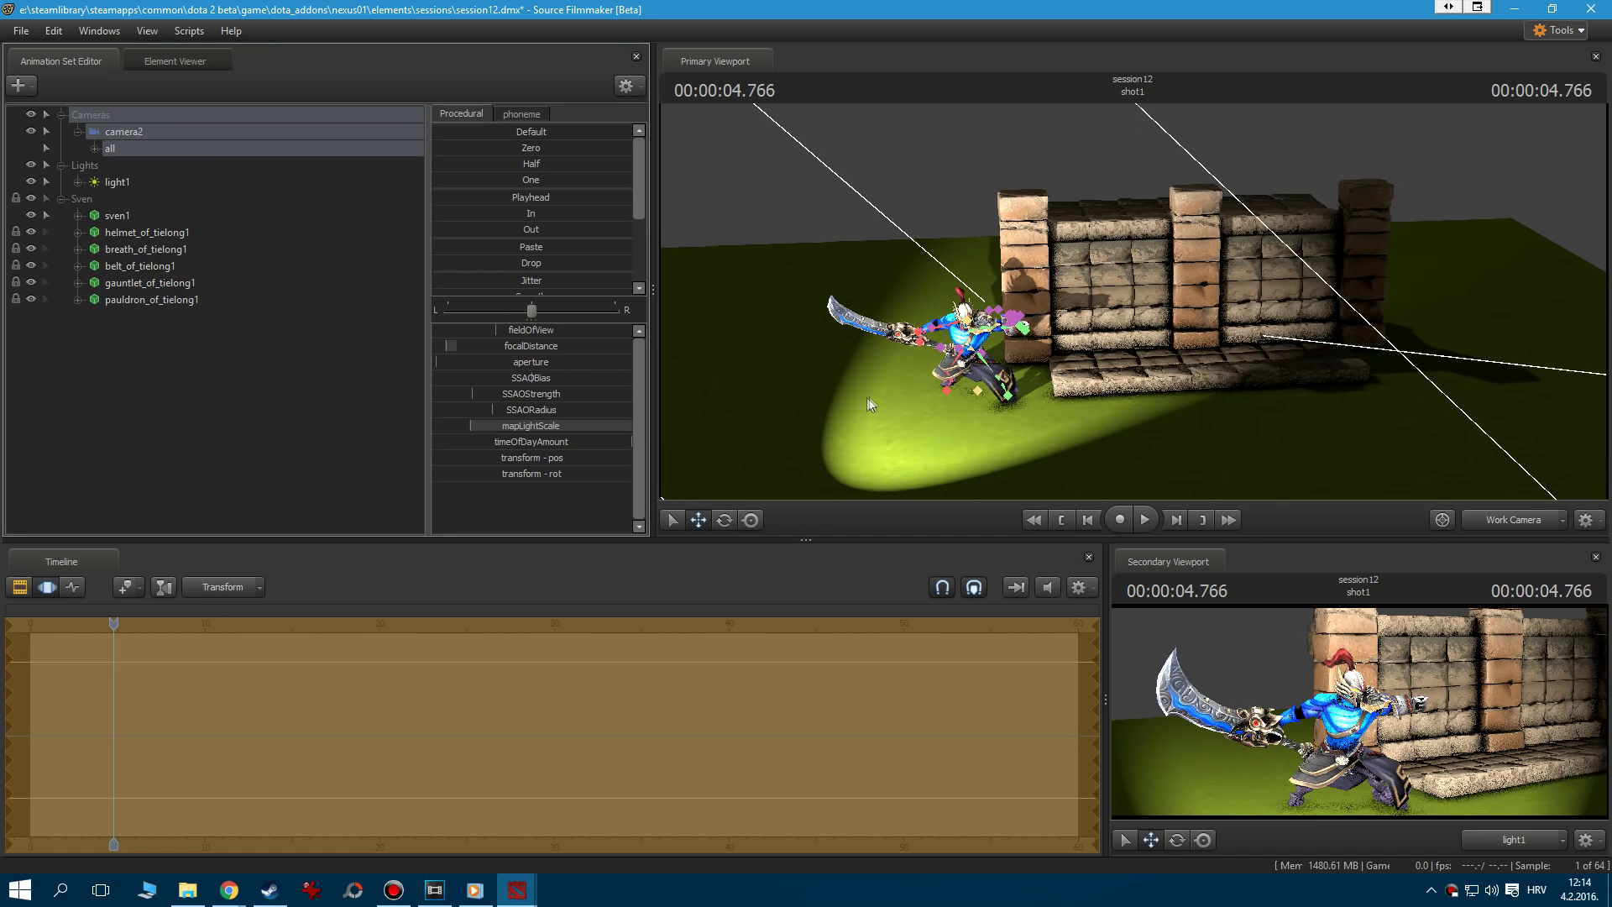
Reposition light1 to shine on Sven from the wall side, and show its view in the primary viewport.
click(126, 183)
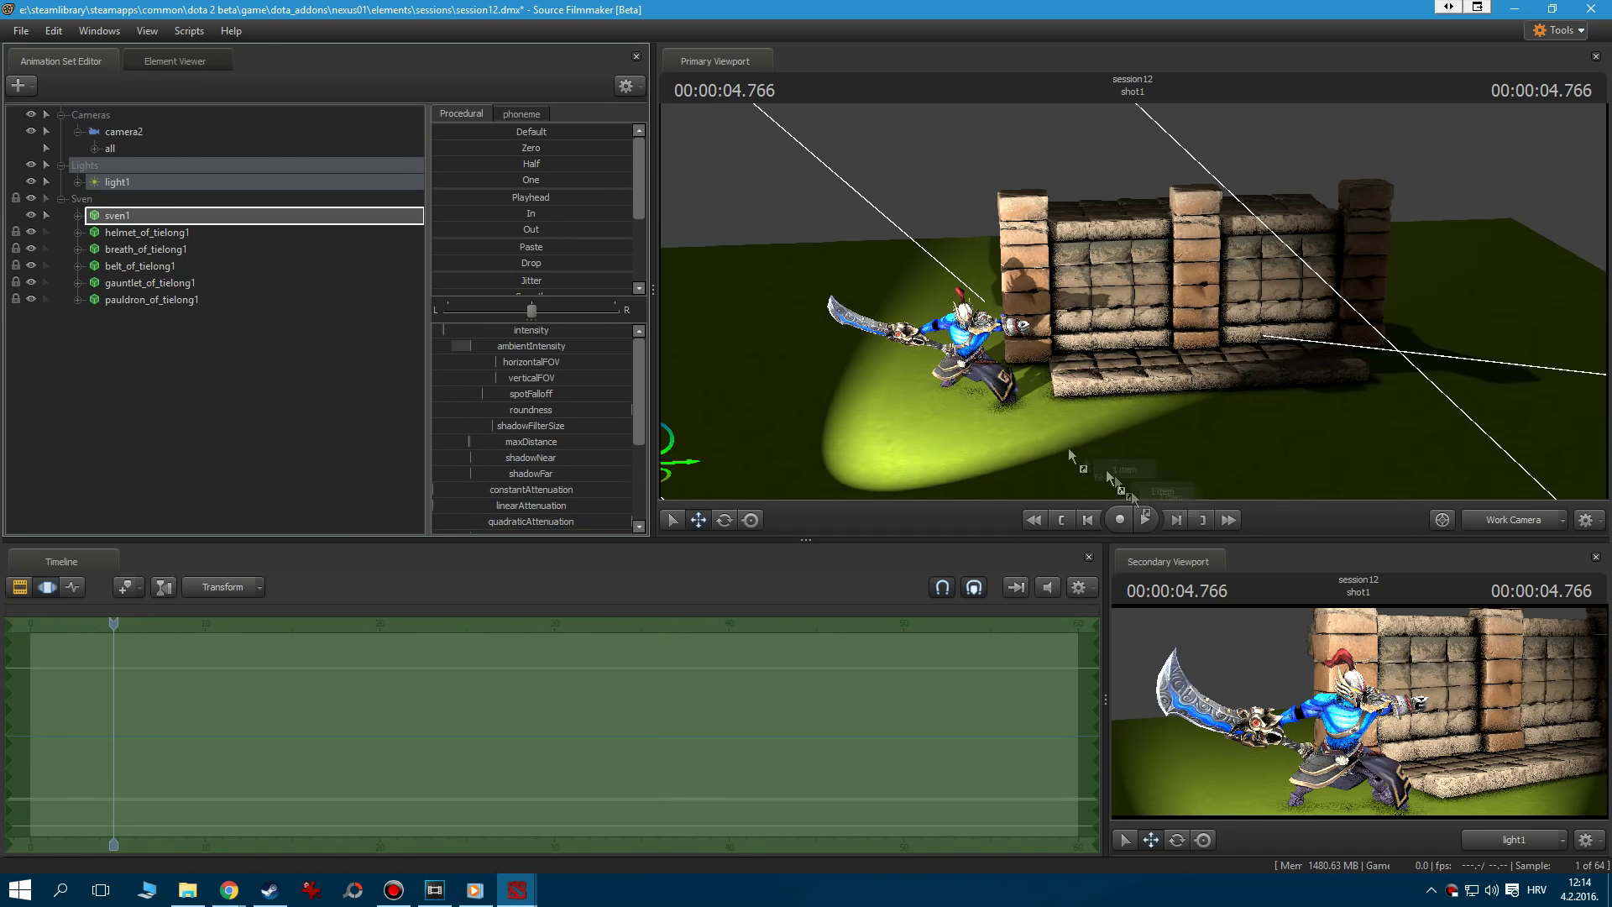
drag(1303, 672, 1157, 769)
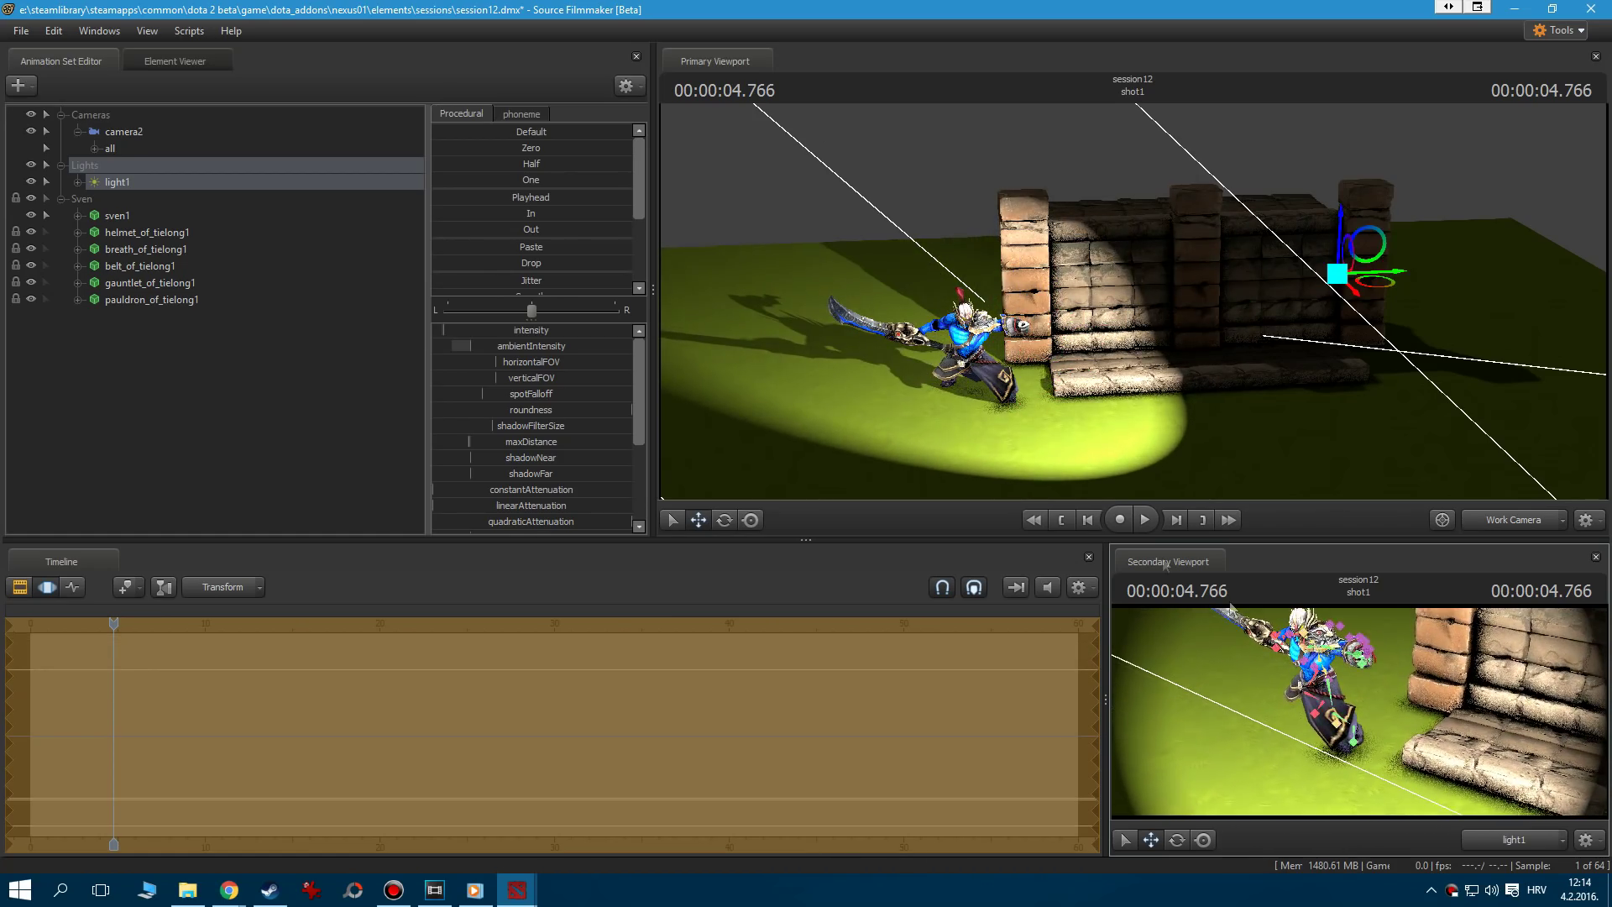
drag(111, 183, 923, 323)
middle_drag(991, 307, 982, 303)
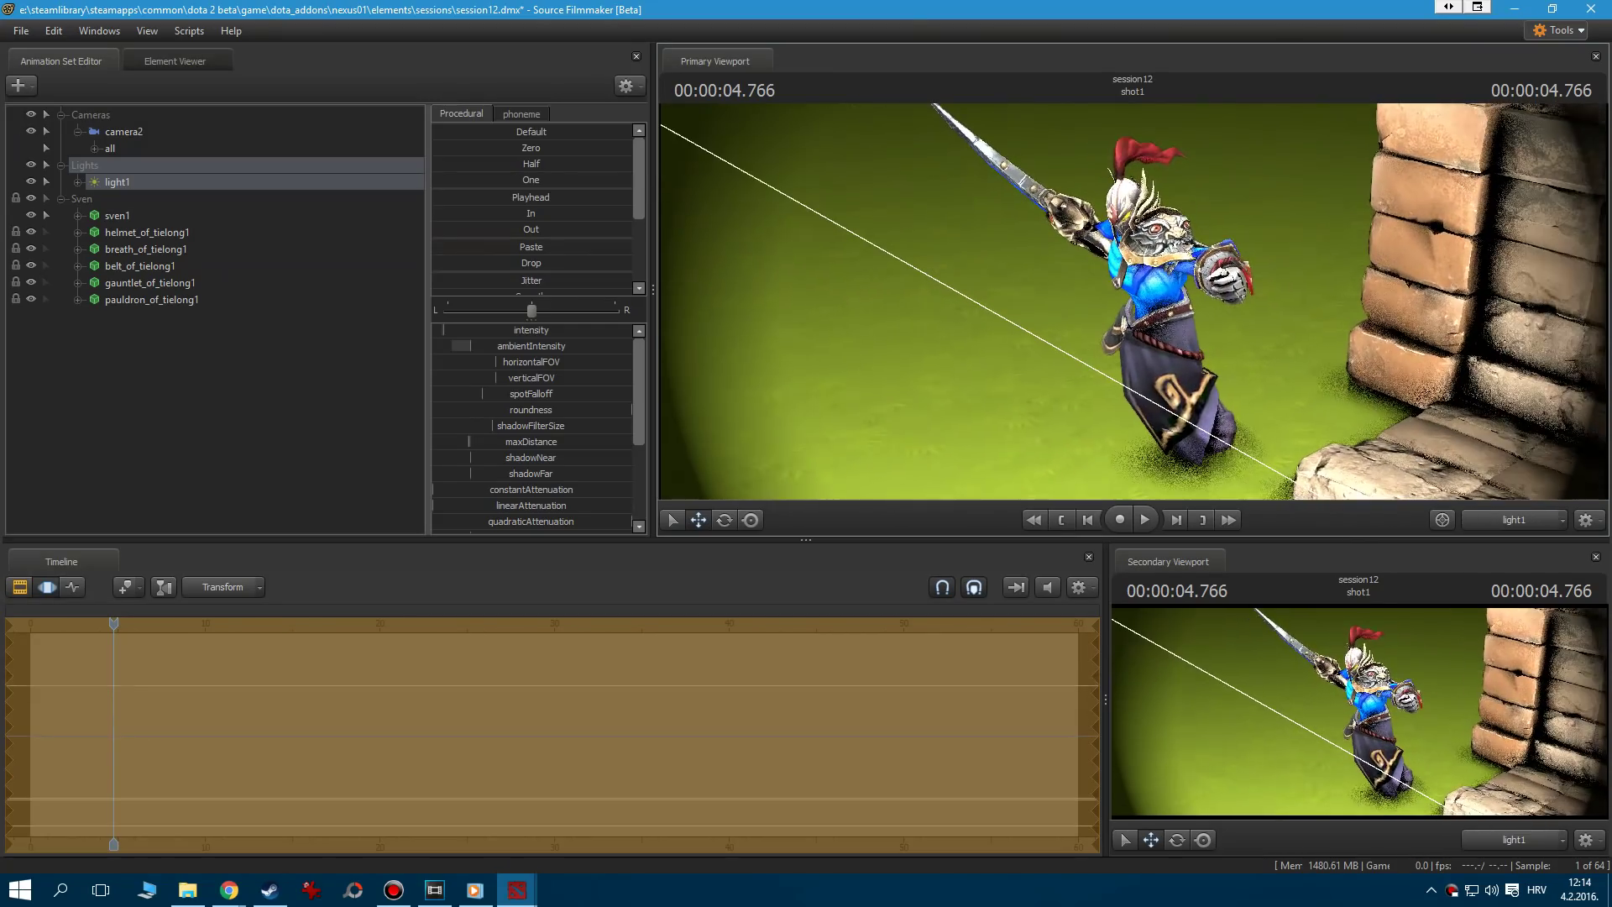
Look through camera2 in the primary viewport and frame Sven's upper body and sword hilt in a close-up.
drag(126, 131, 1163, 326)
key(w)
key(w)
right_drag(1167, 256, 1161, 256)
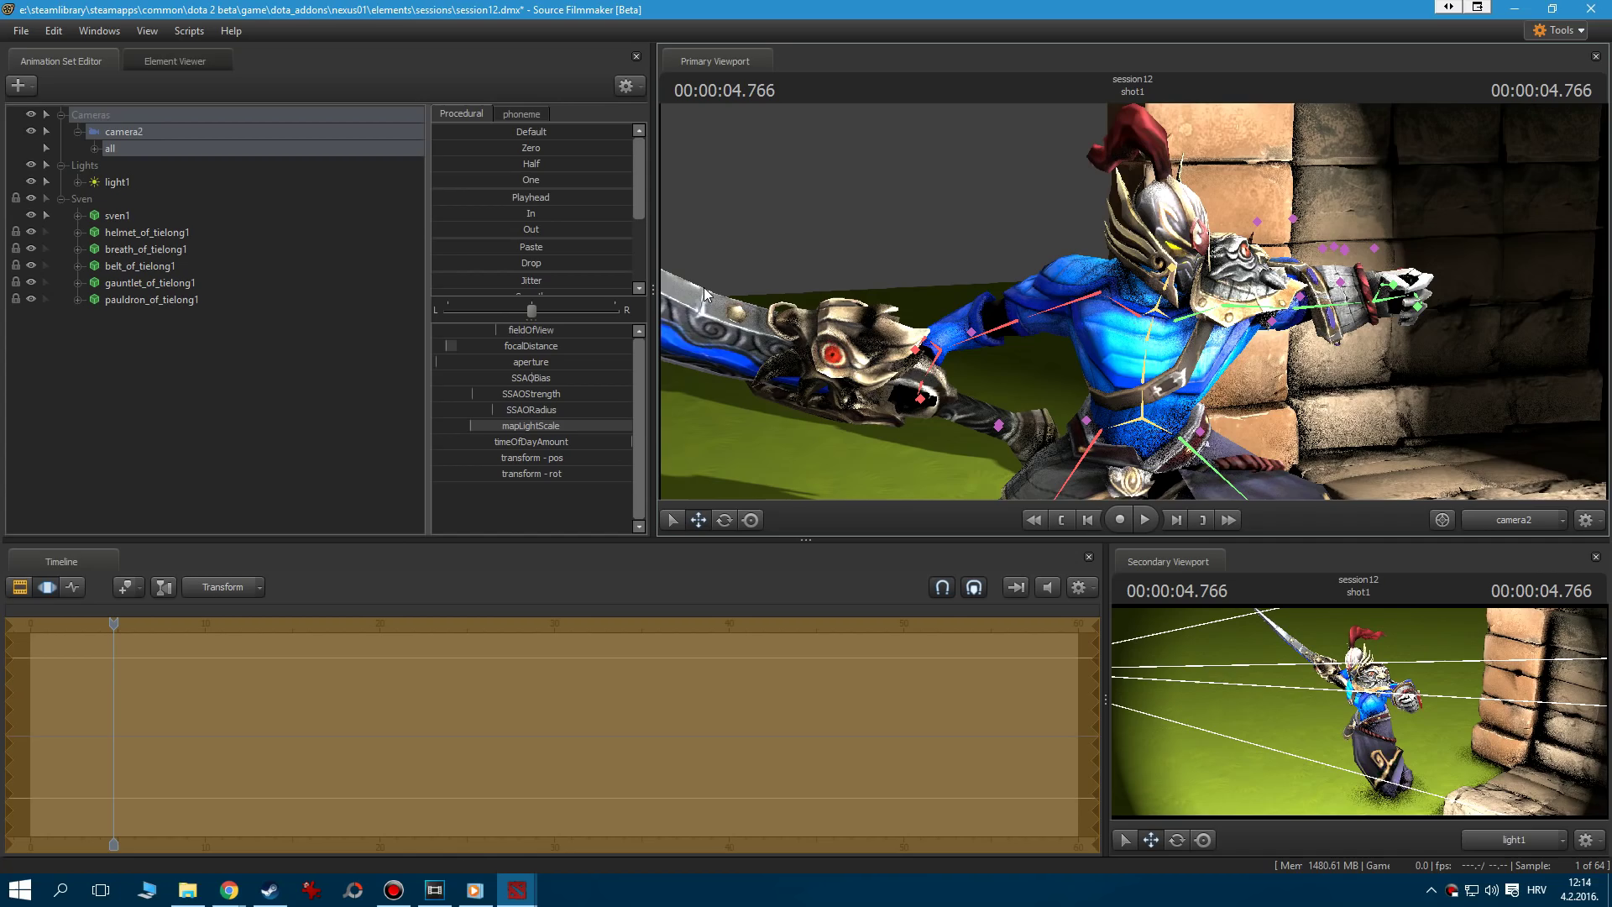
key(s)
mouse_move(1149, 321)
mouse_down()
mouse_move(1117, 311)
mouse_move(1138, 315)
mouse_up()
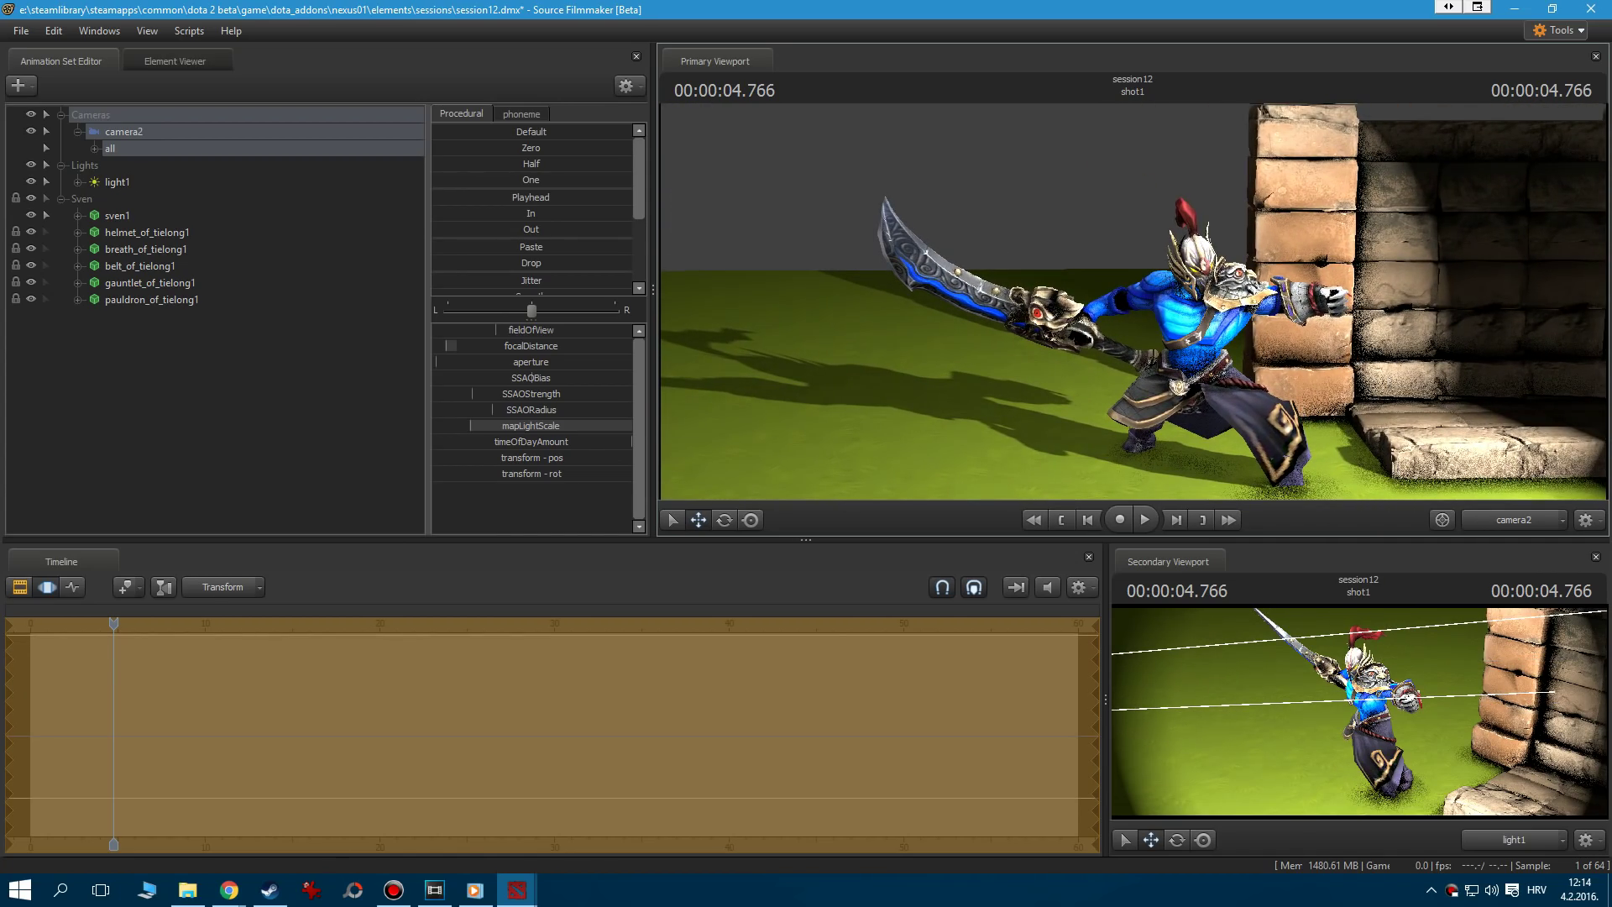
mouse_move(1136, 319)
right_down()
mouse_move(1121, 319)
mouse_move(1146, 319)
right_up()
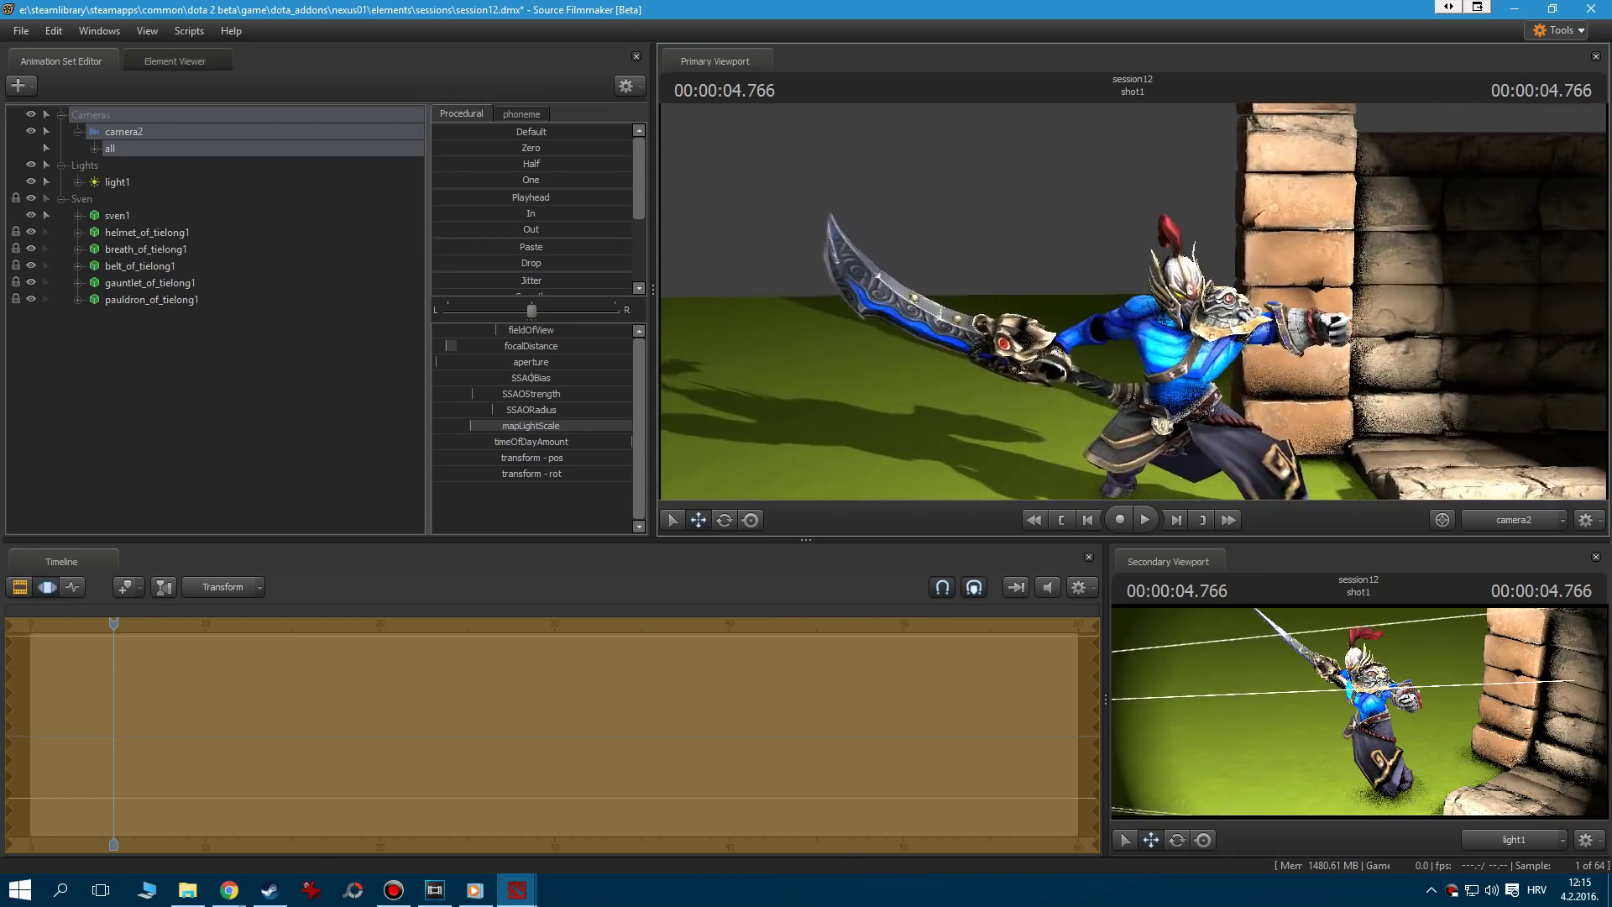
key(w)
mouse_move(1145, 319)
mouse_down()
mouse_move(1129, 318)
mouse_move(1144, 319)
mouse_up()
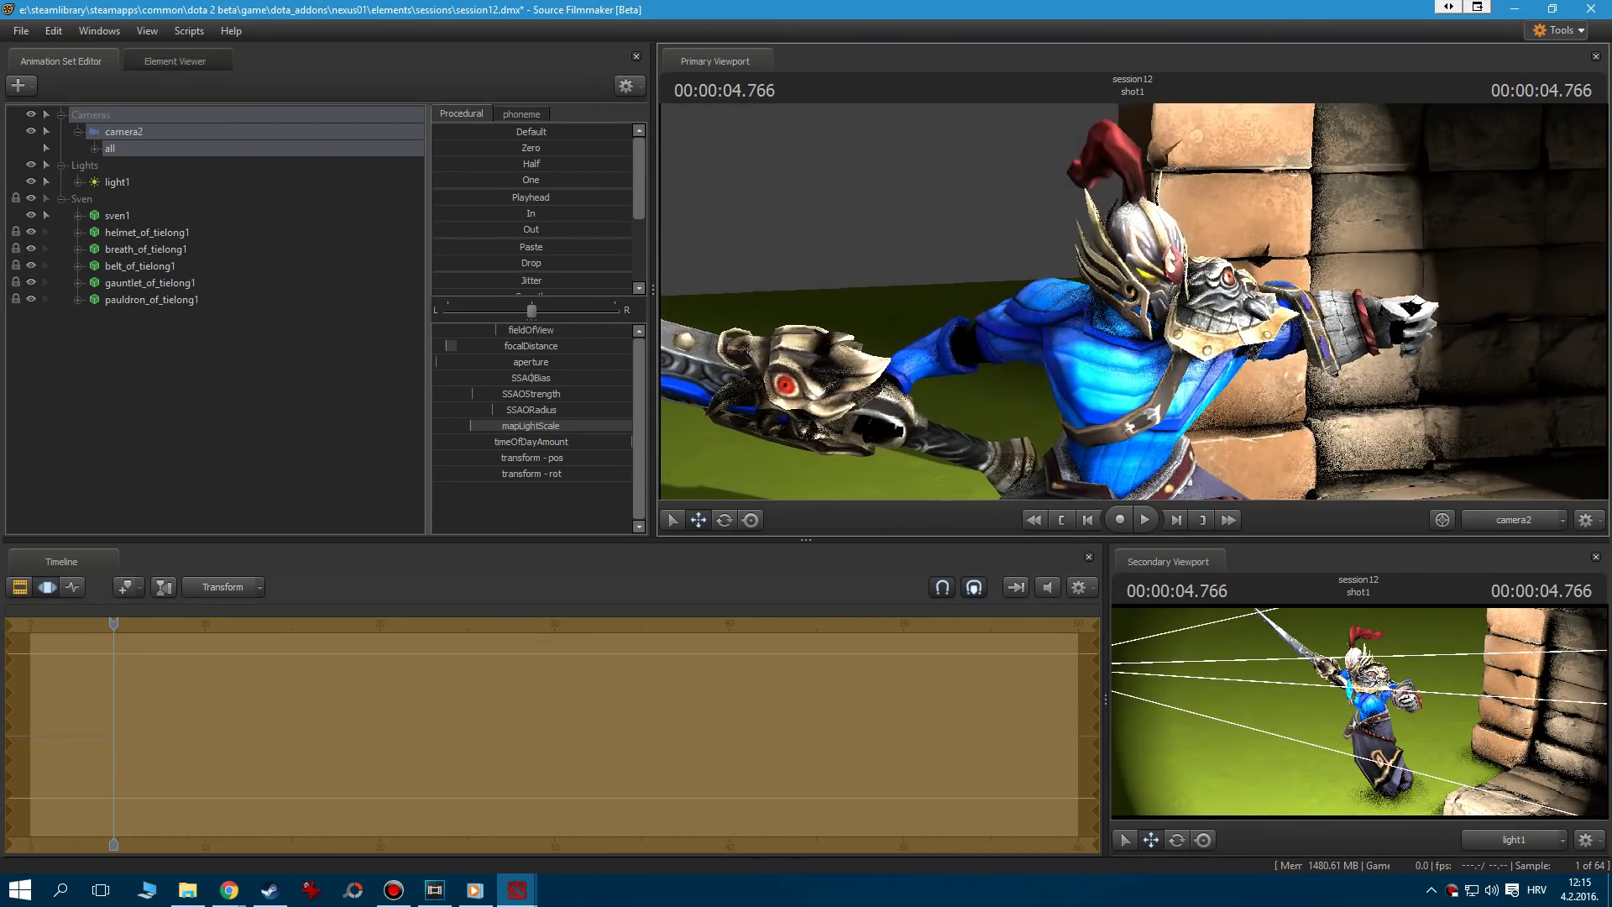
right_drag(1146, 306, 1141, 300)
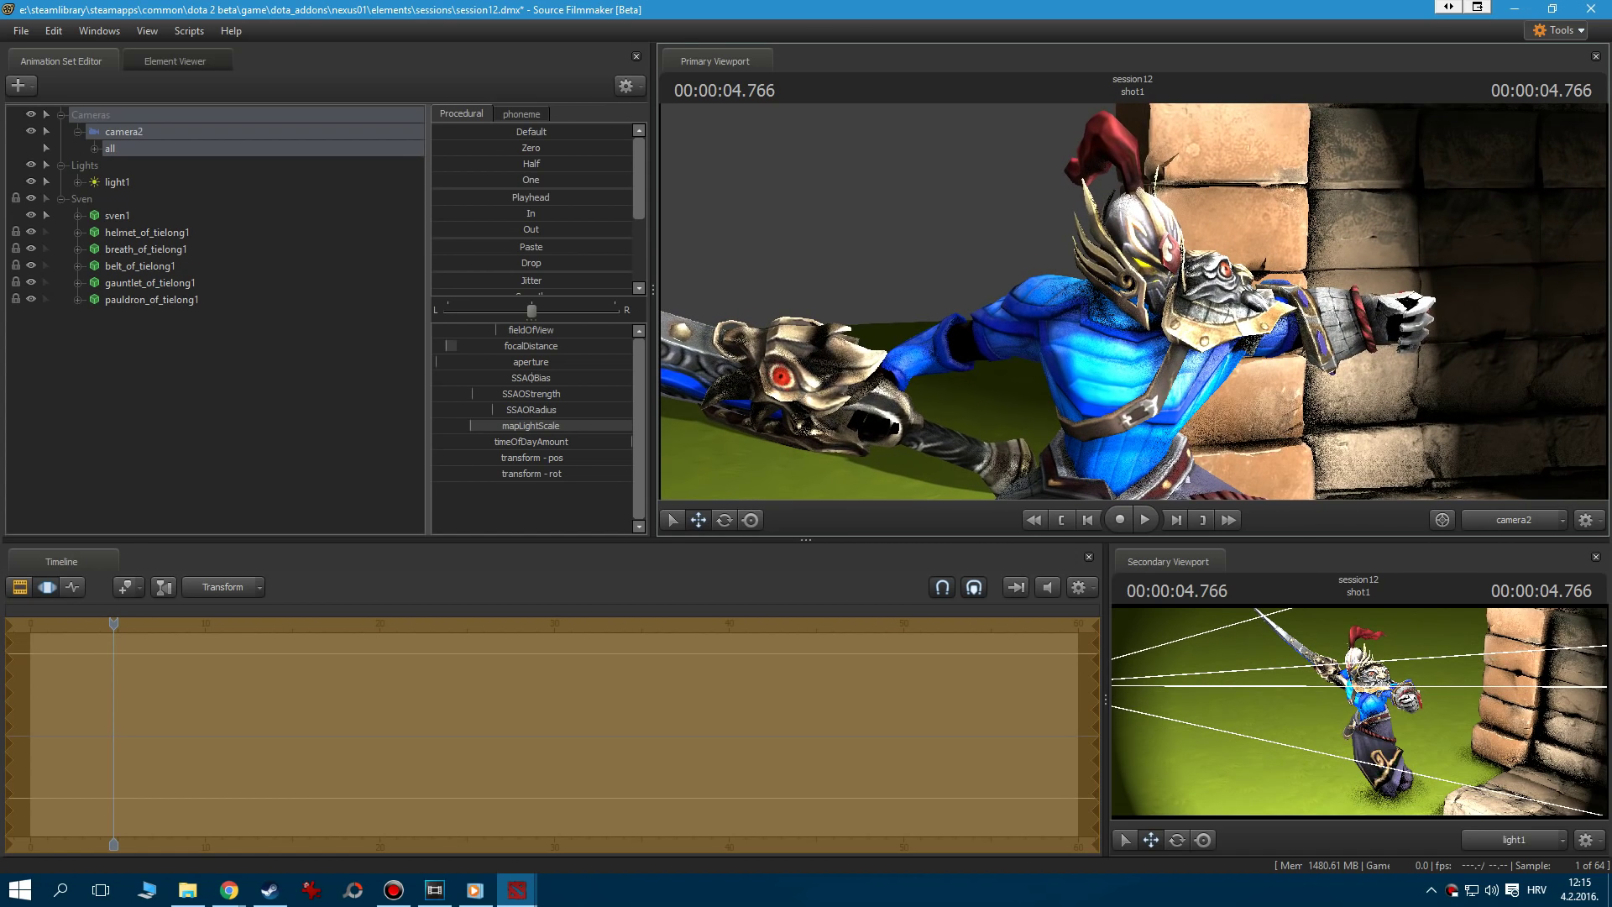
Lower light1's ambient intensity to its minimum and check the refined render in the Clip Editor.
click(112, 184)
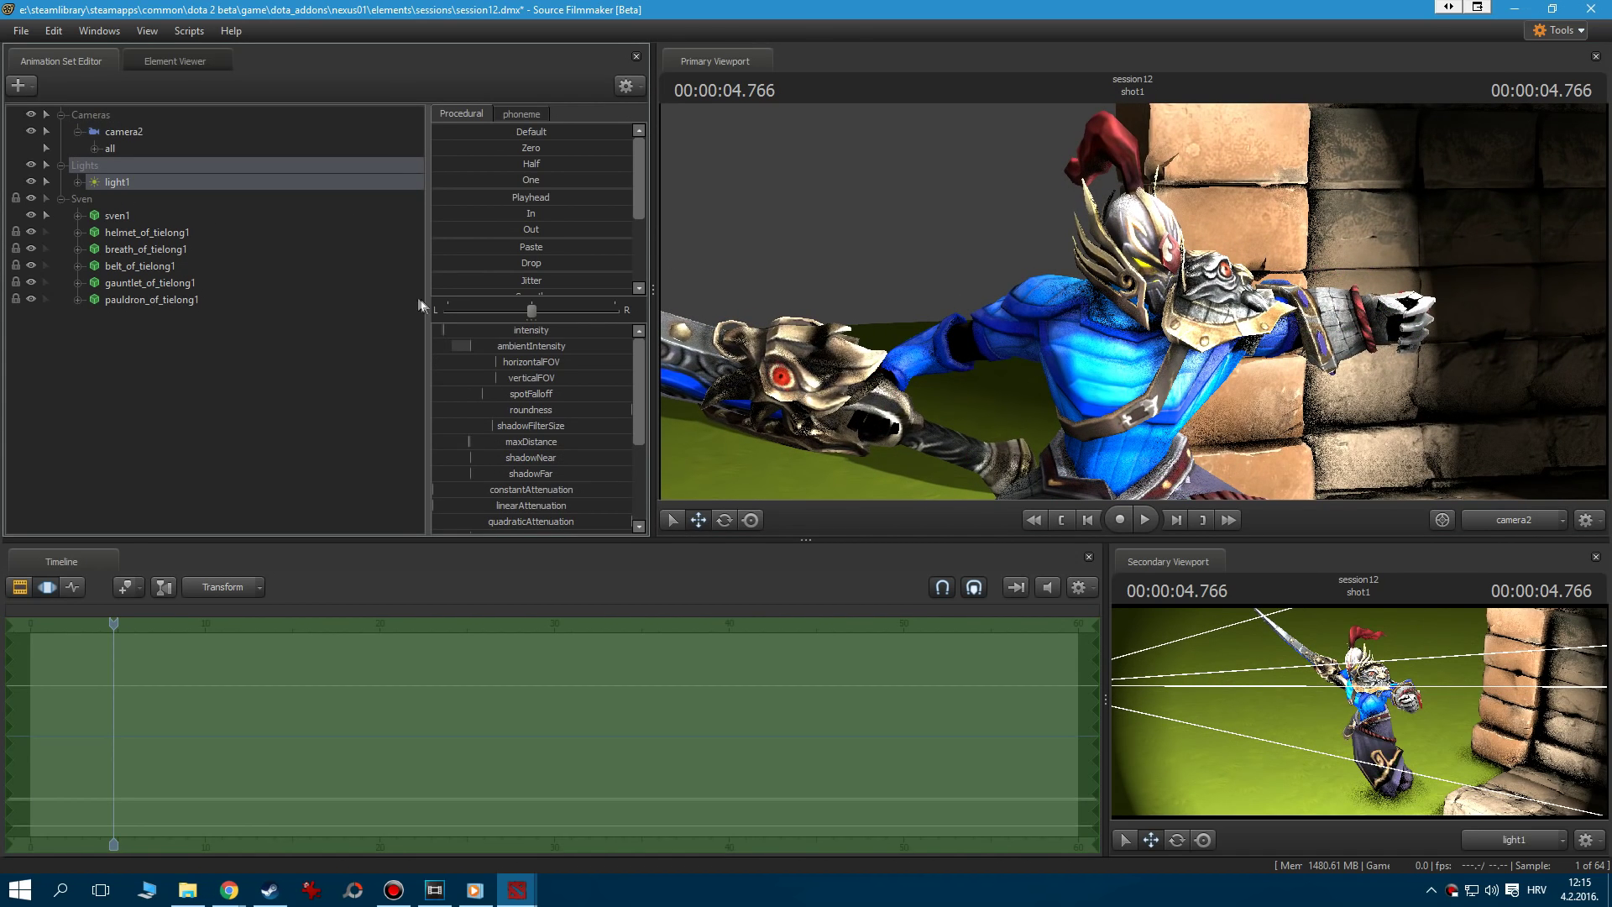
drag(470, 344, 451, 344)
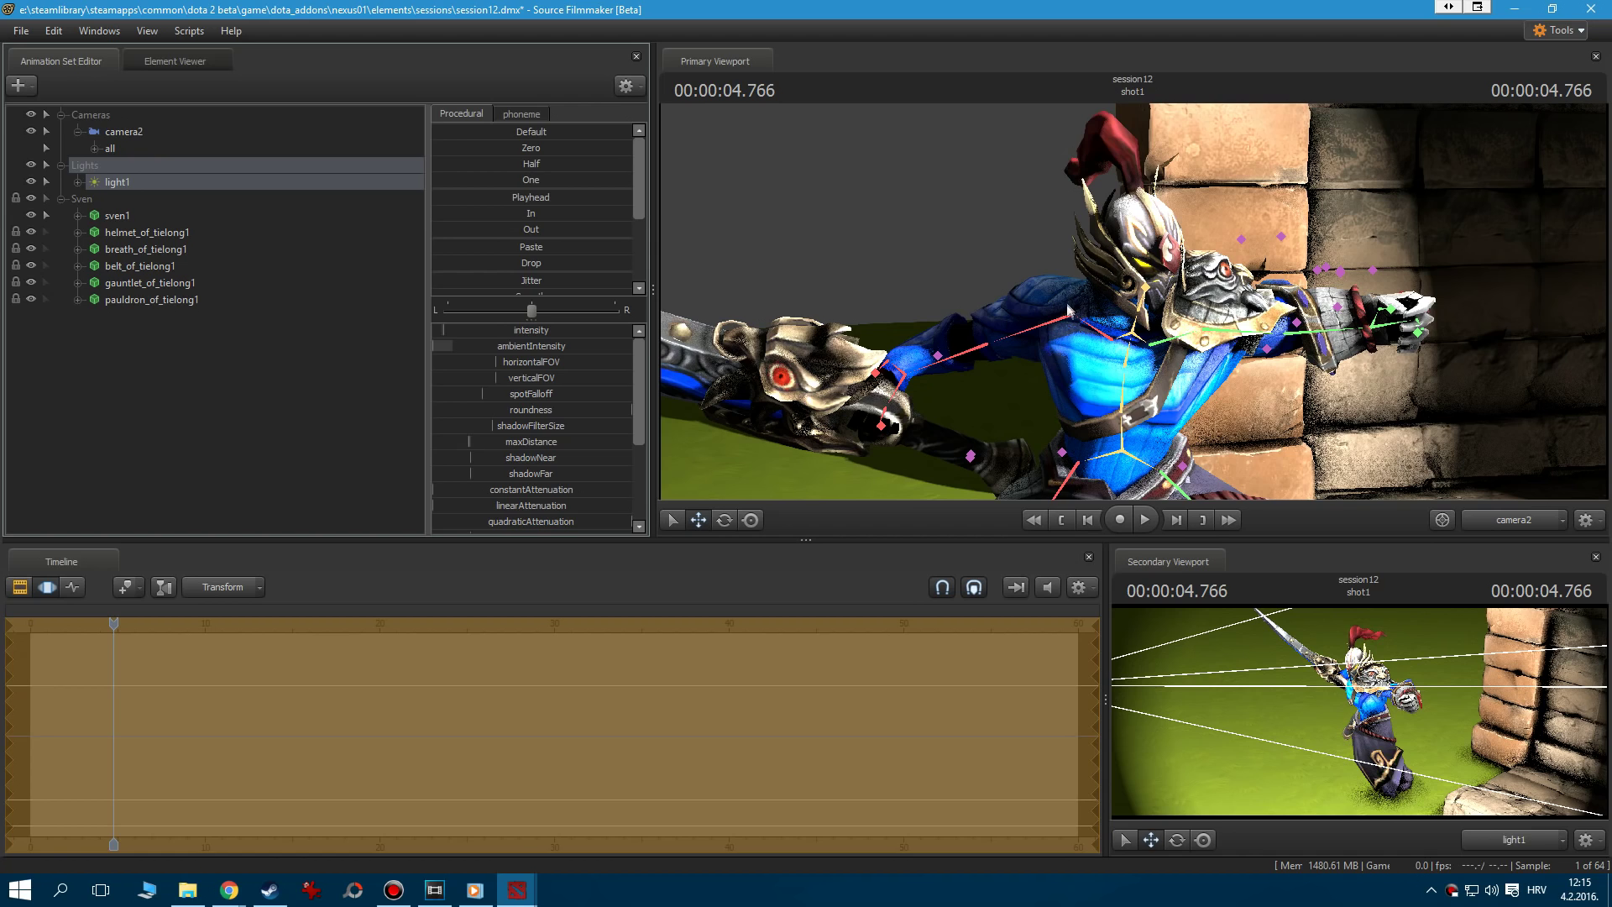
key(F2)
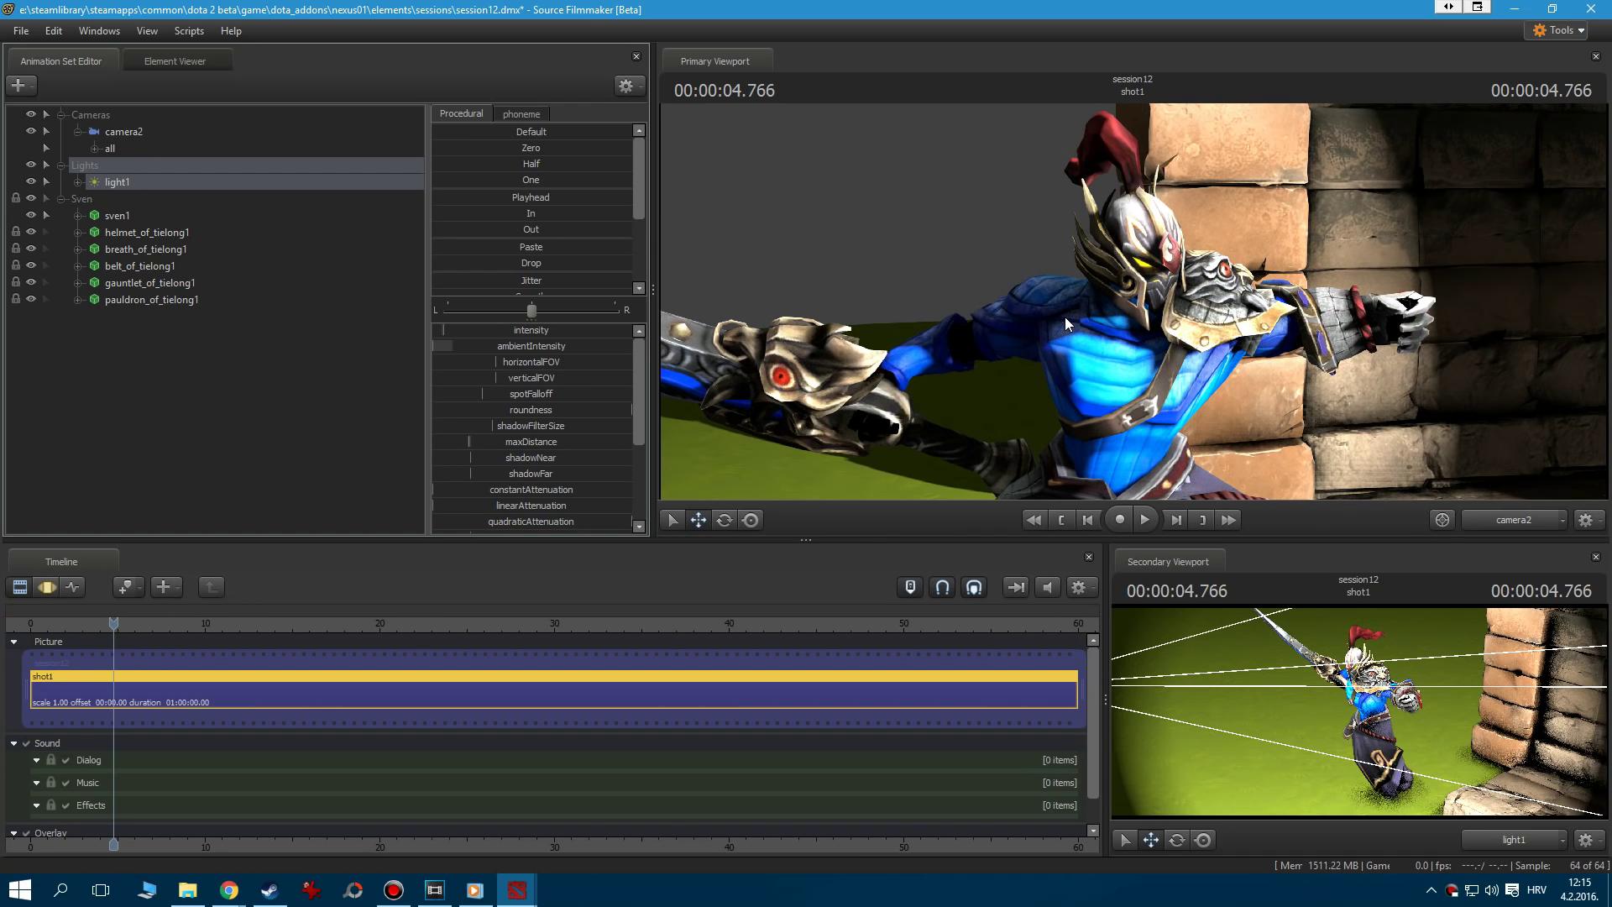
key(F3)
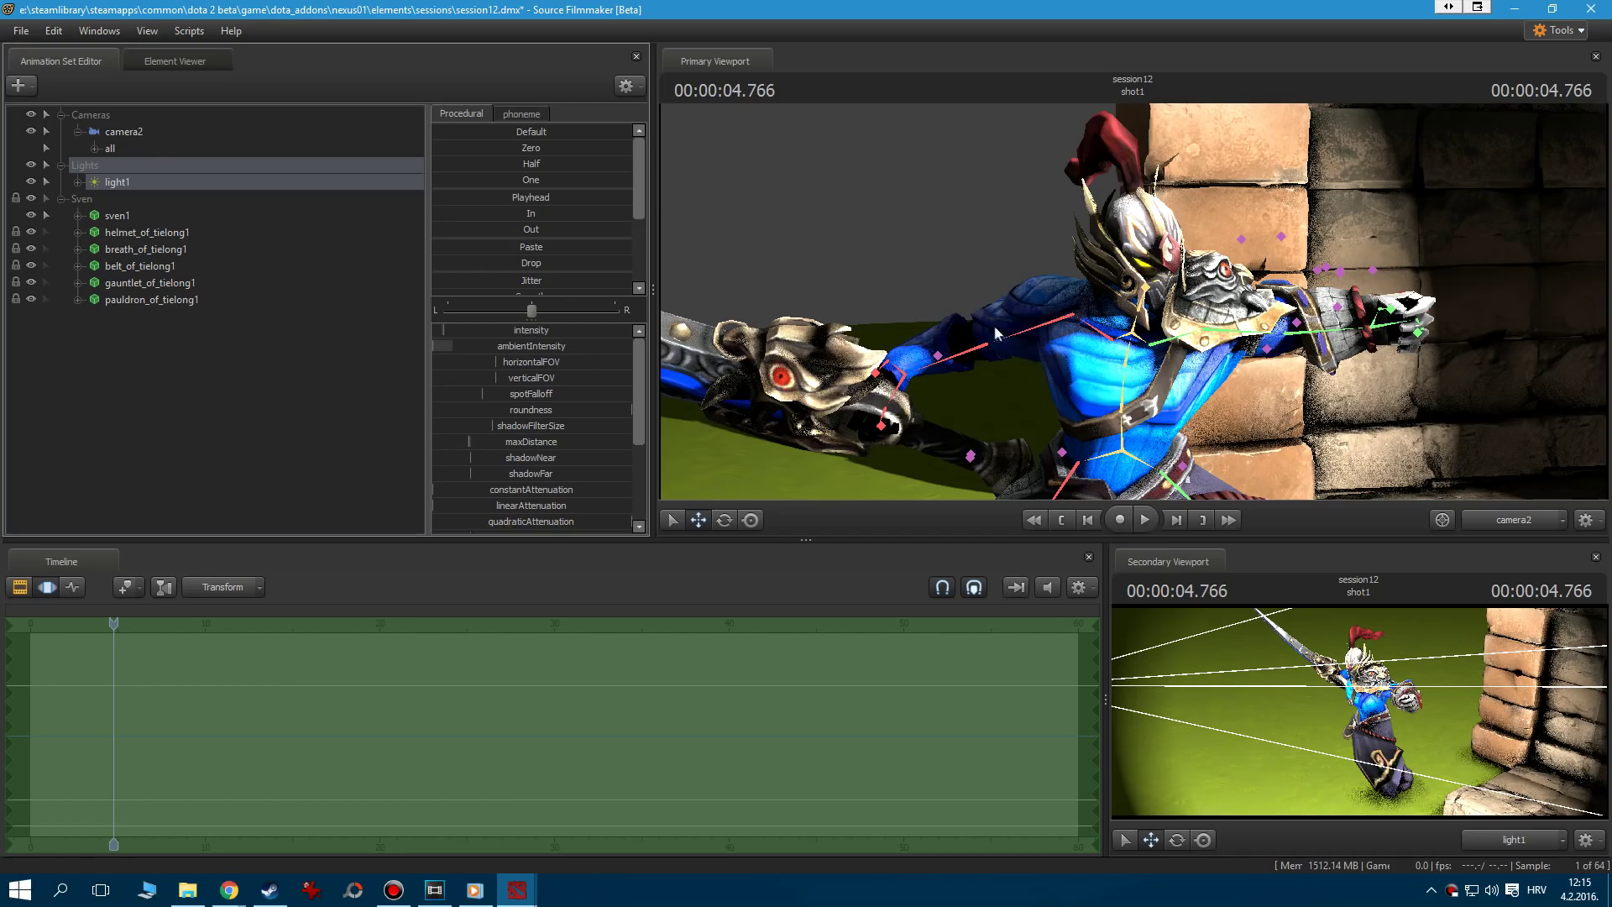
Move camera2 to a new angle that shows Sven beside the wall with his sword blade in the foreground.
right_click(1010, 335)
click(114, 148)
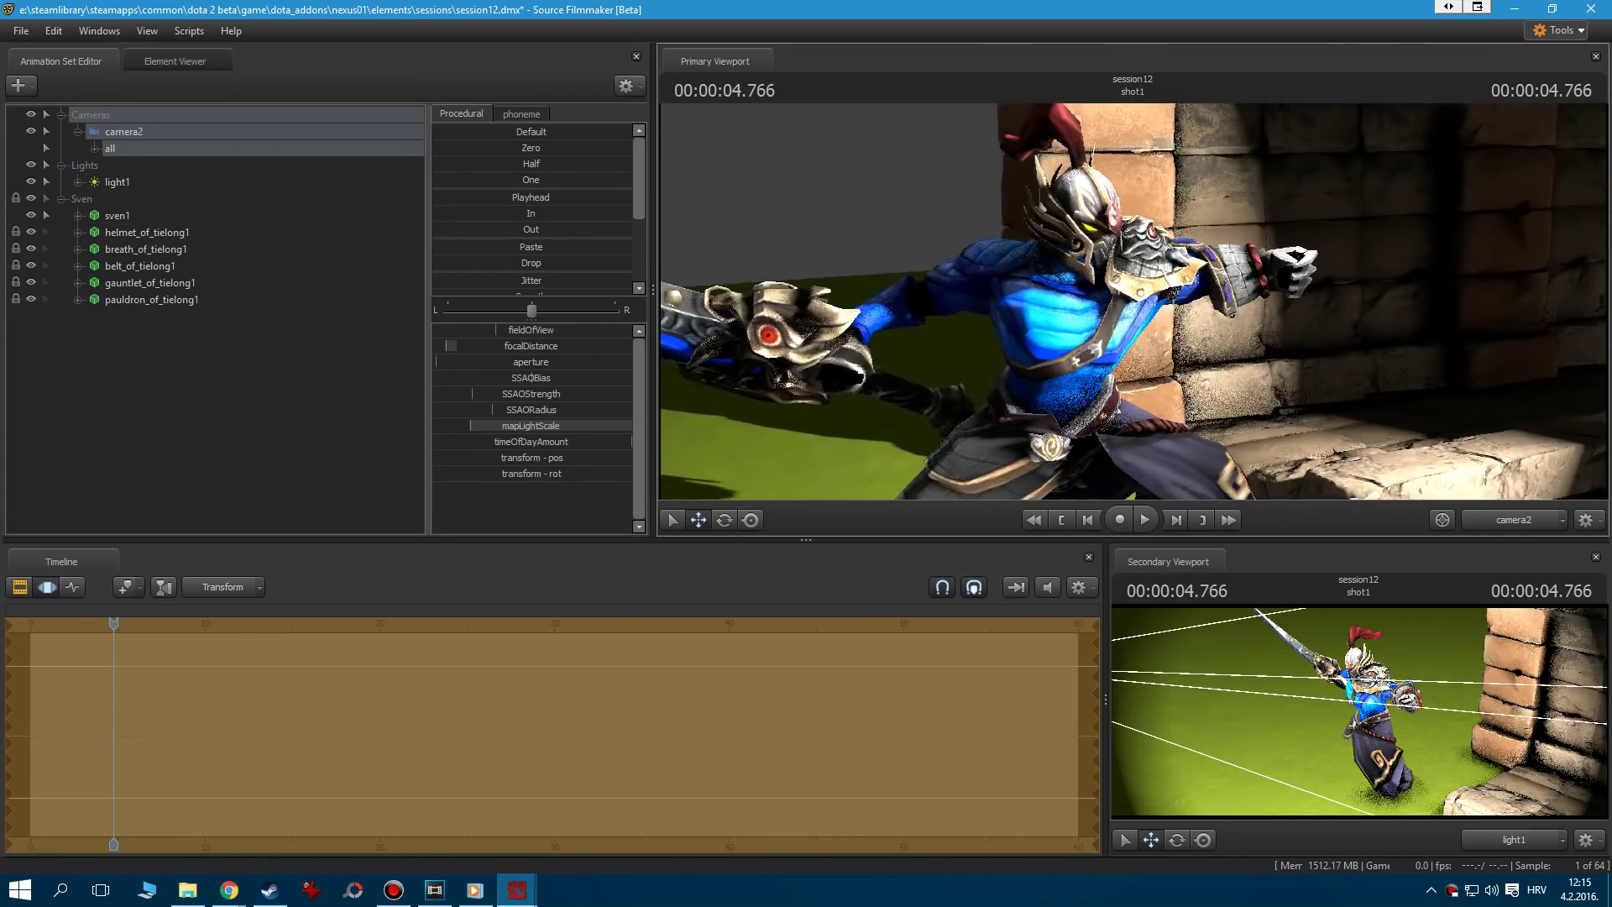
drag(1133, 301, 1268, 302)
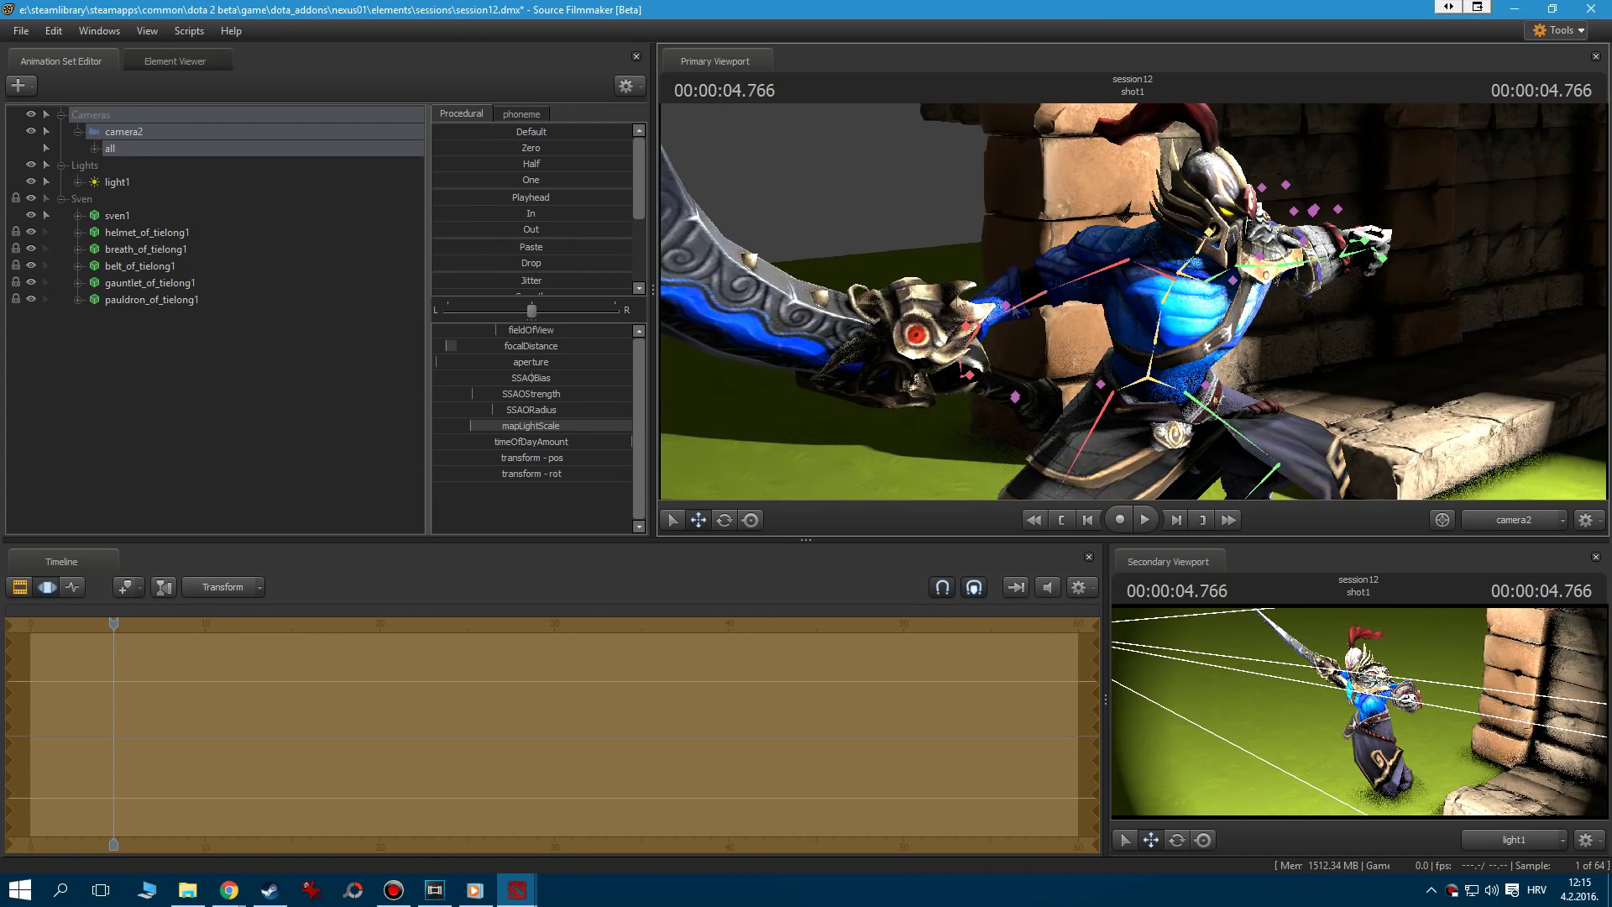
Raise light1's ambient intensity slightly above its minimum.
click(134, 183)
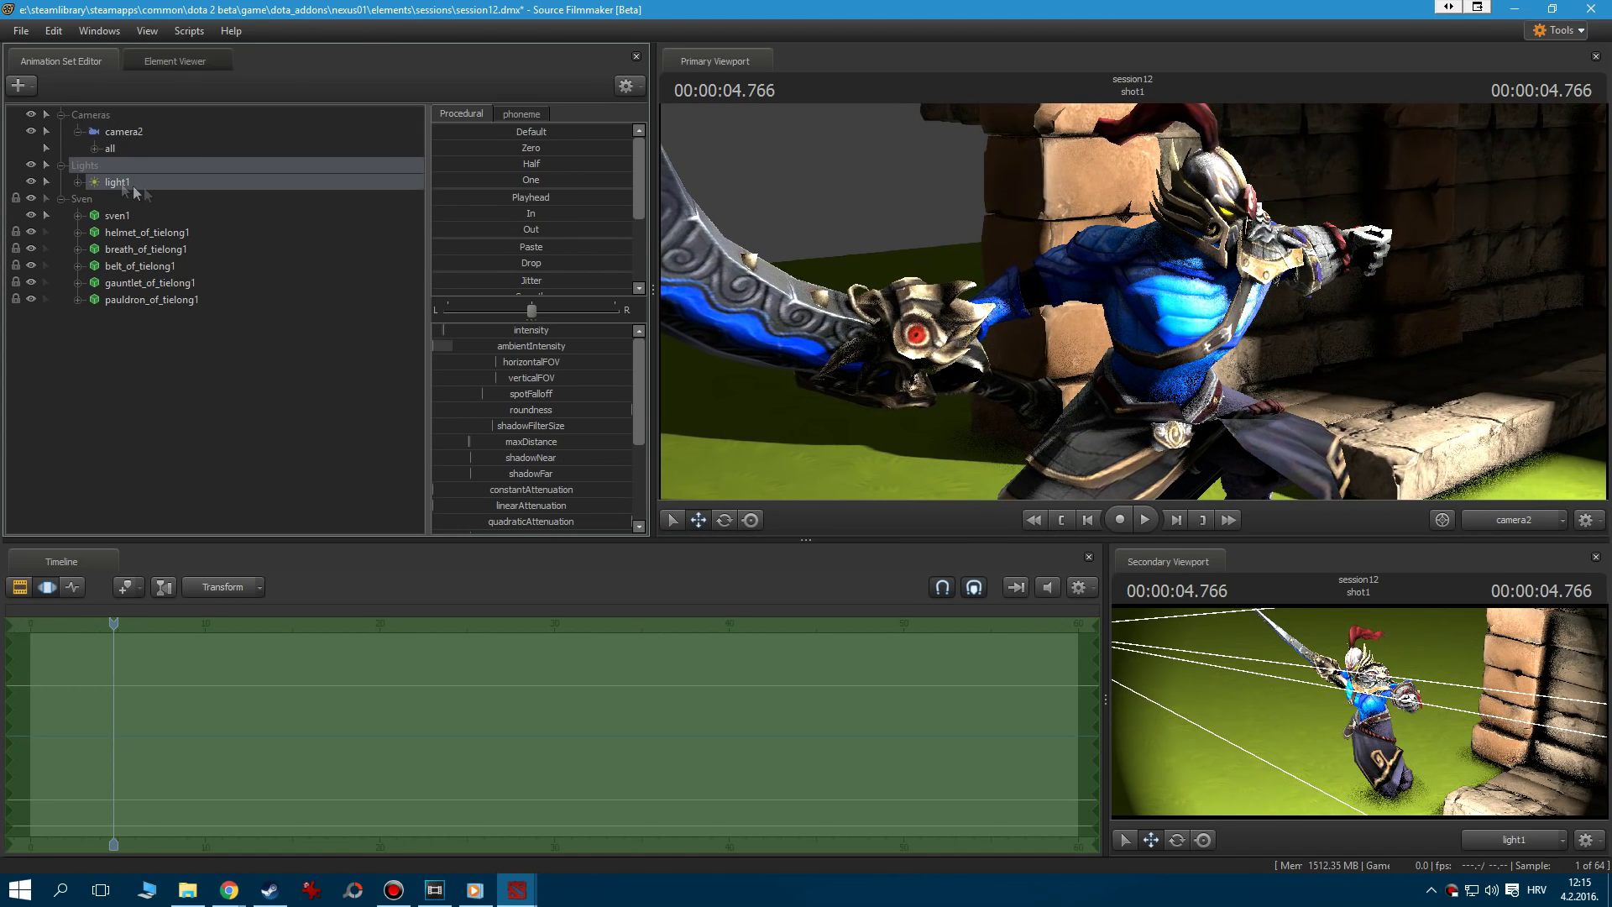
click(440, 346)
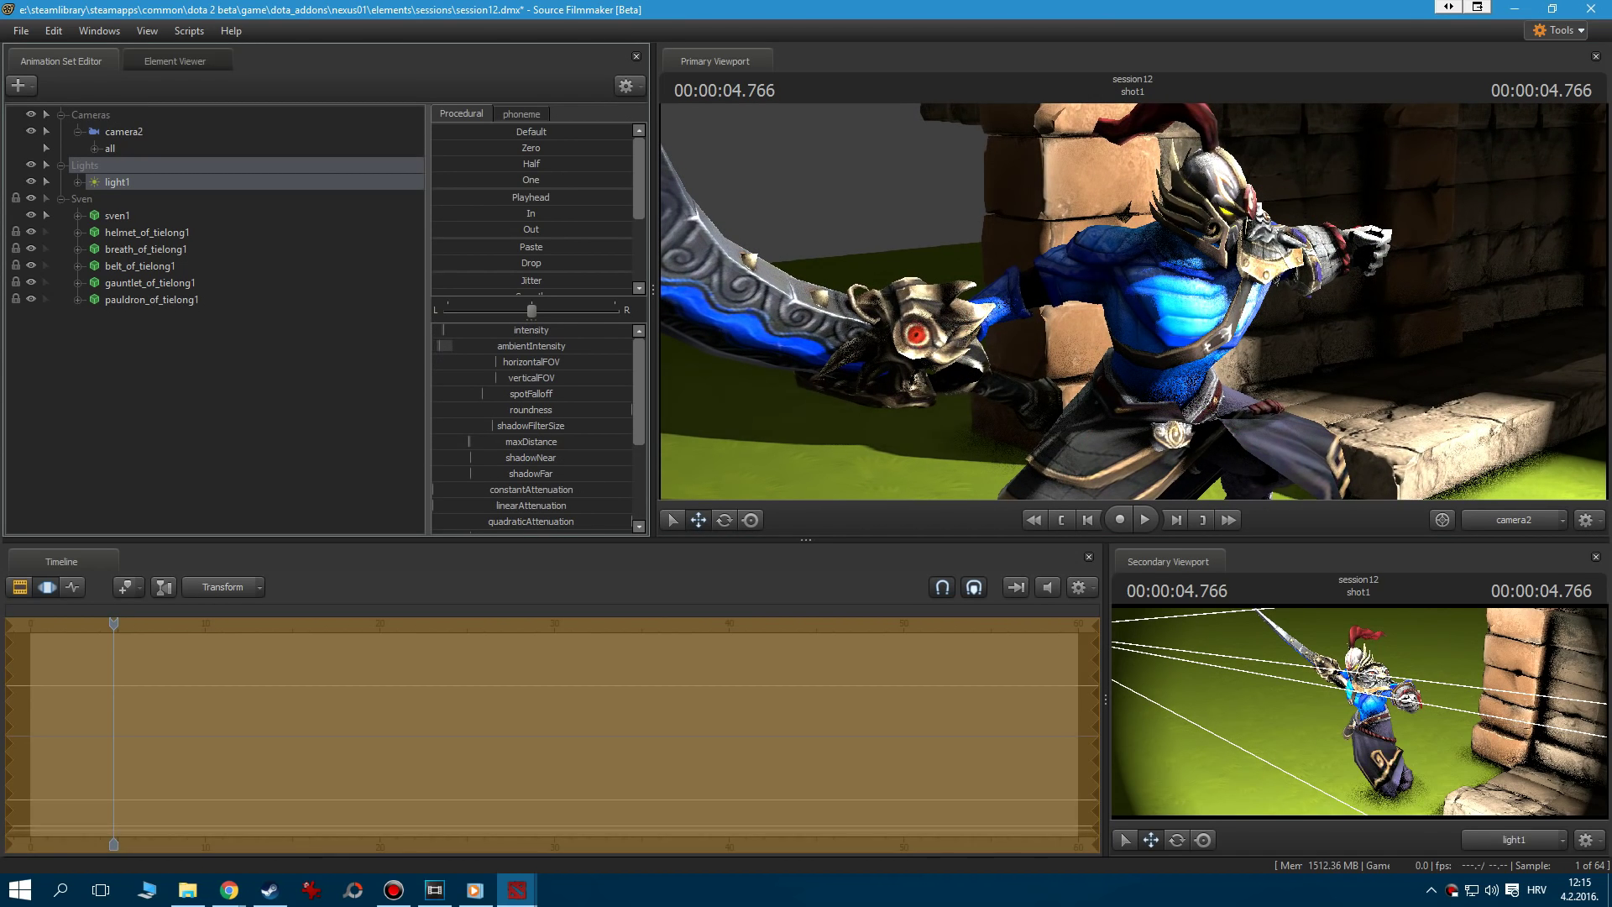
drag(446, 346, 451, 346)
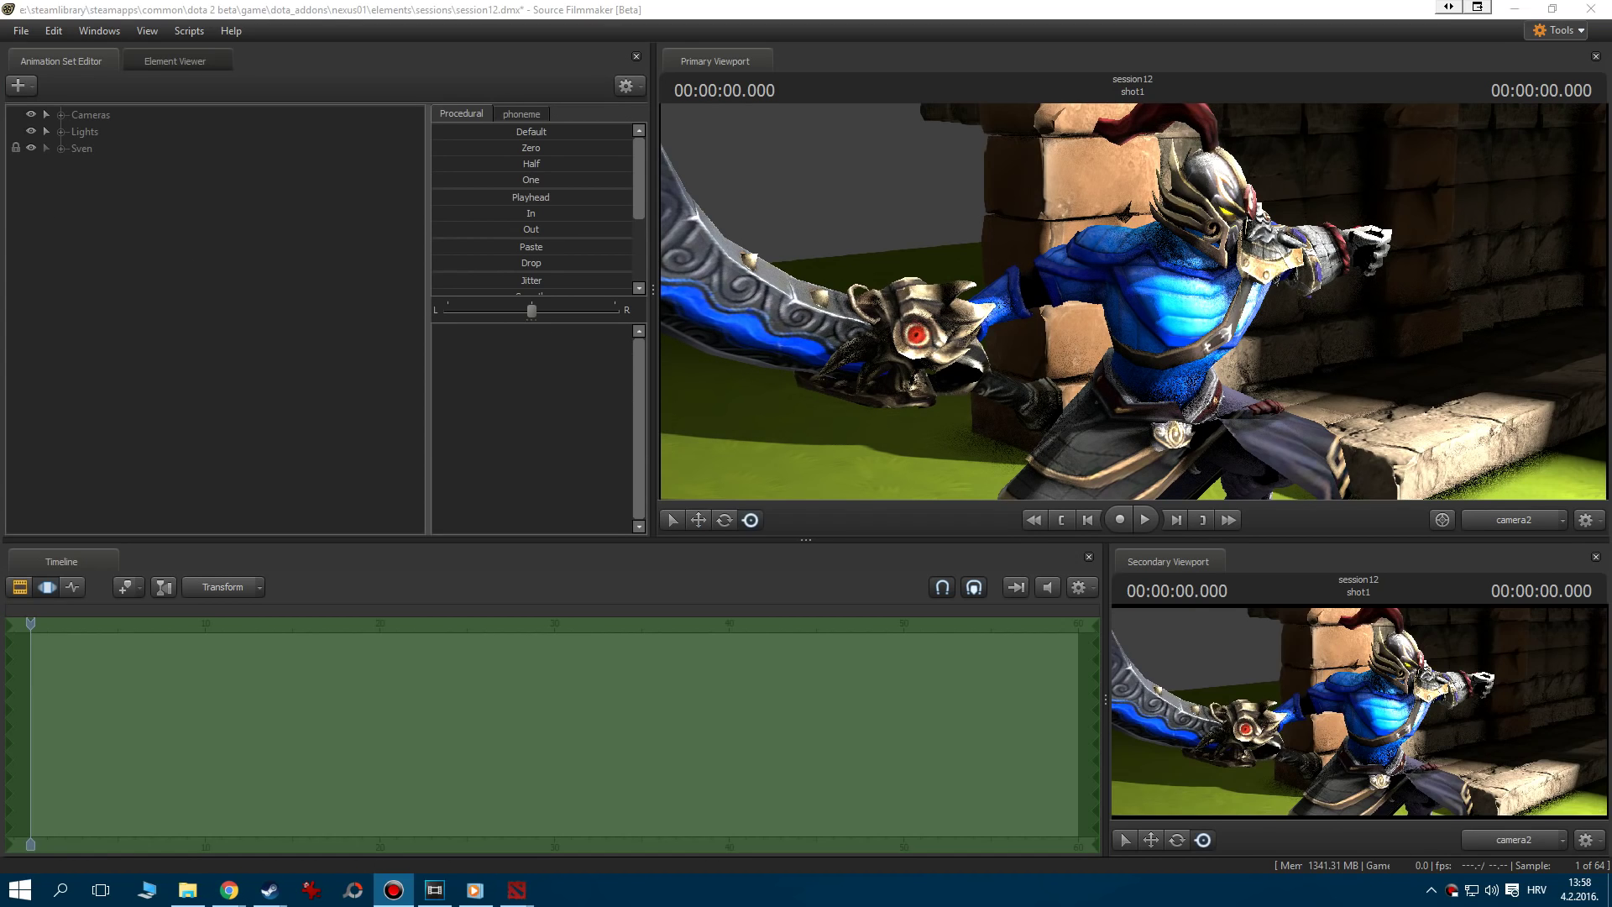
Look through light1 to move it close to the wall's central pillar, and return the primary viewport to camera2.
click(287, 298)
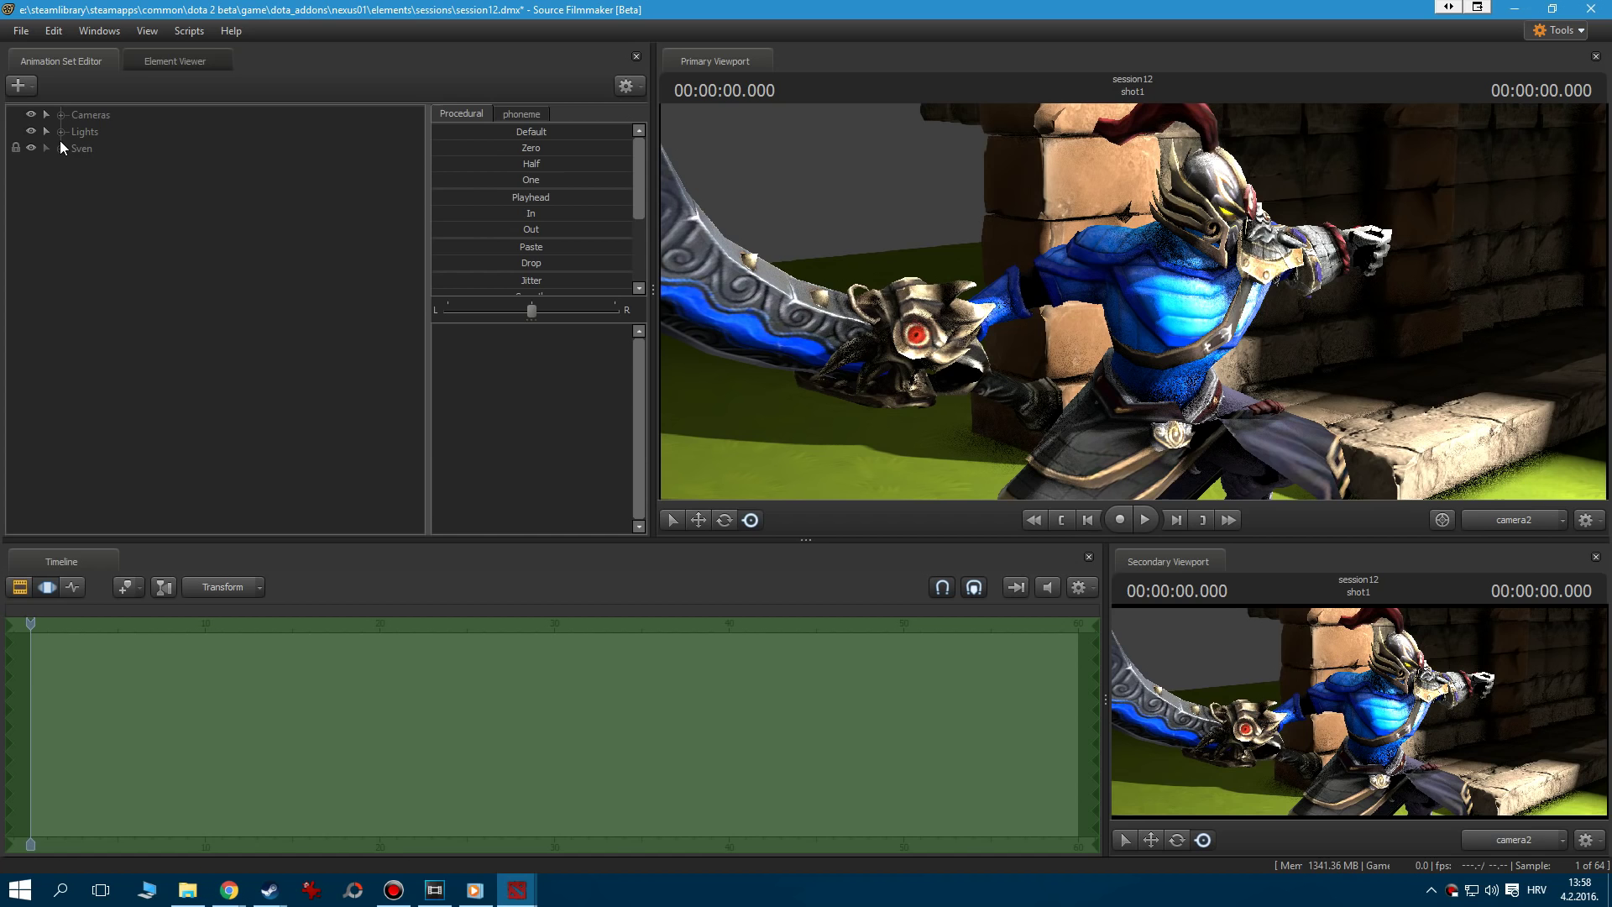
drag(115, 159, 1562, 329)
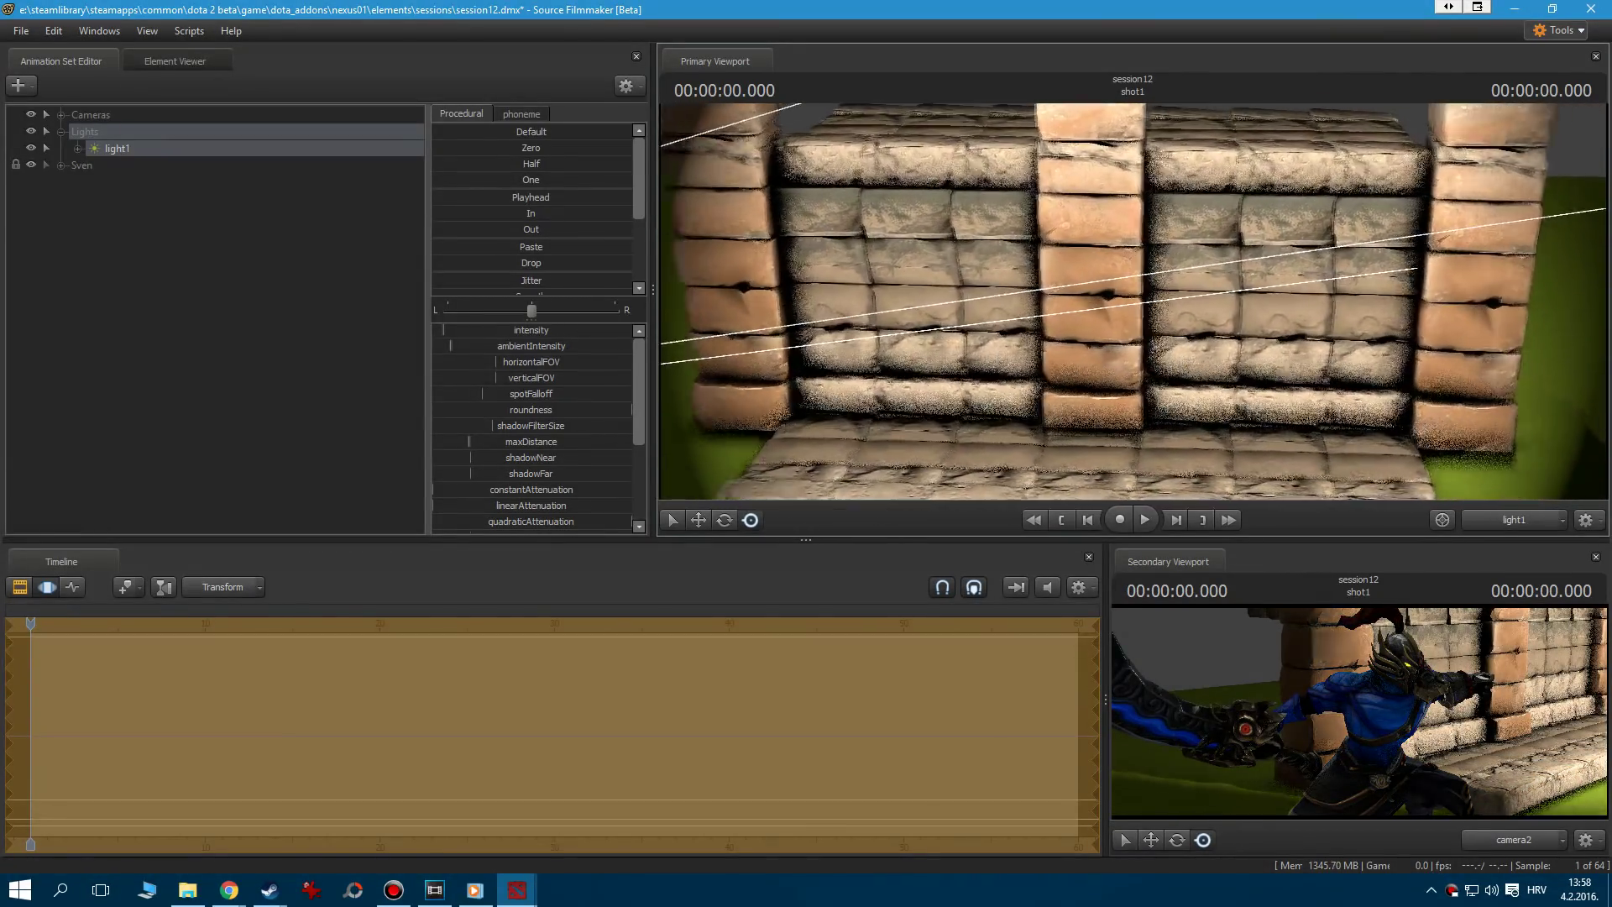
key(w)
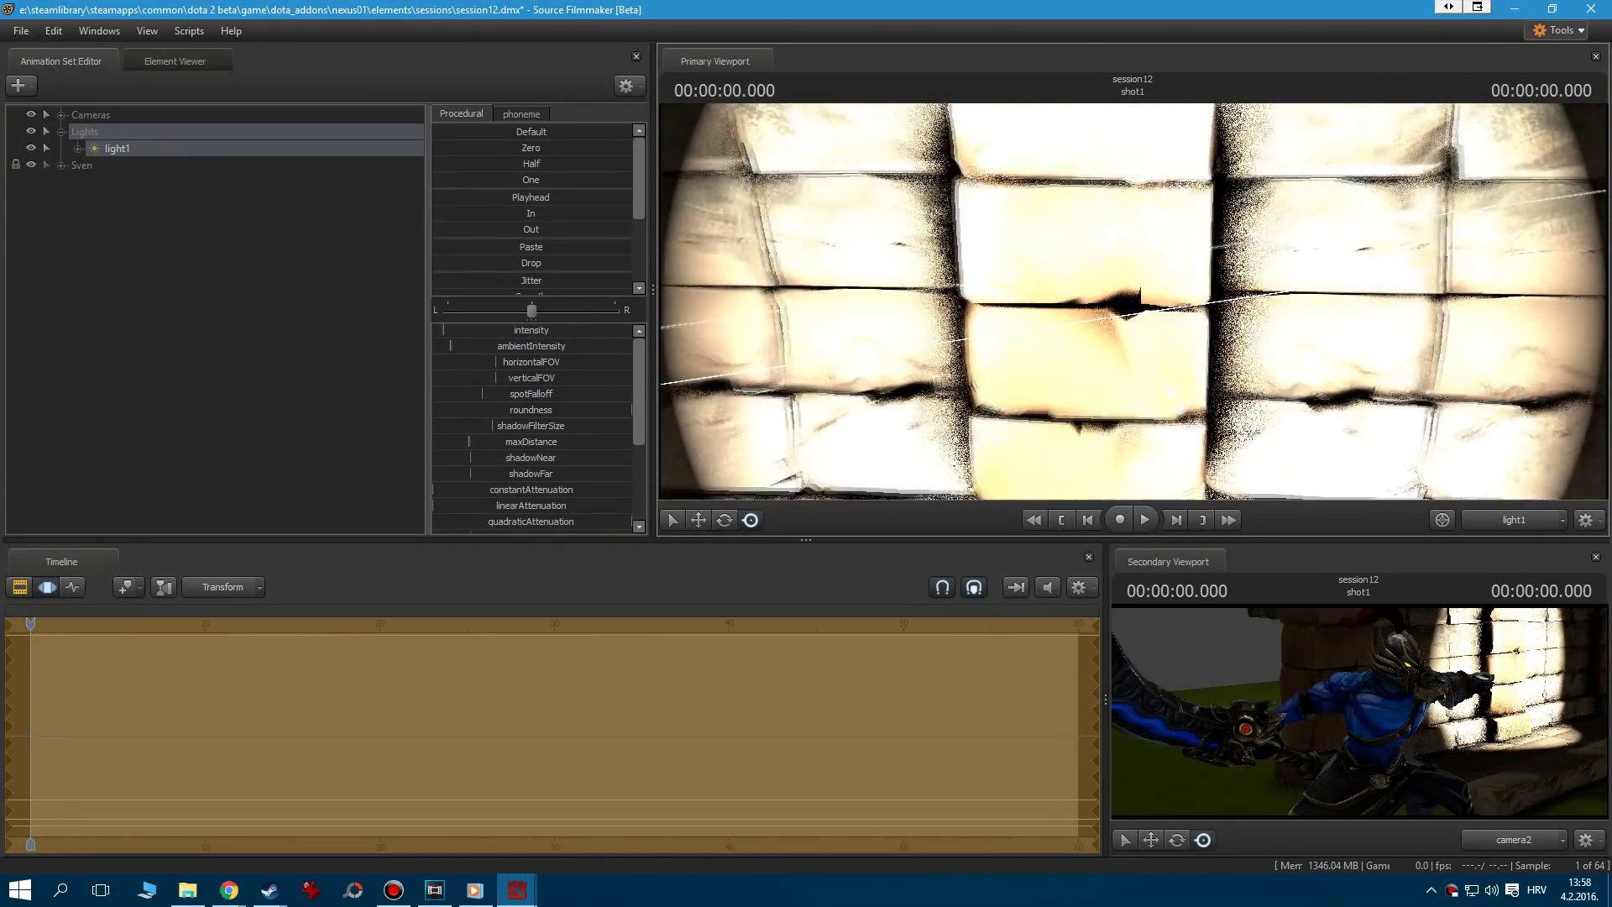
key(w)
click(1532, 517)
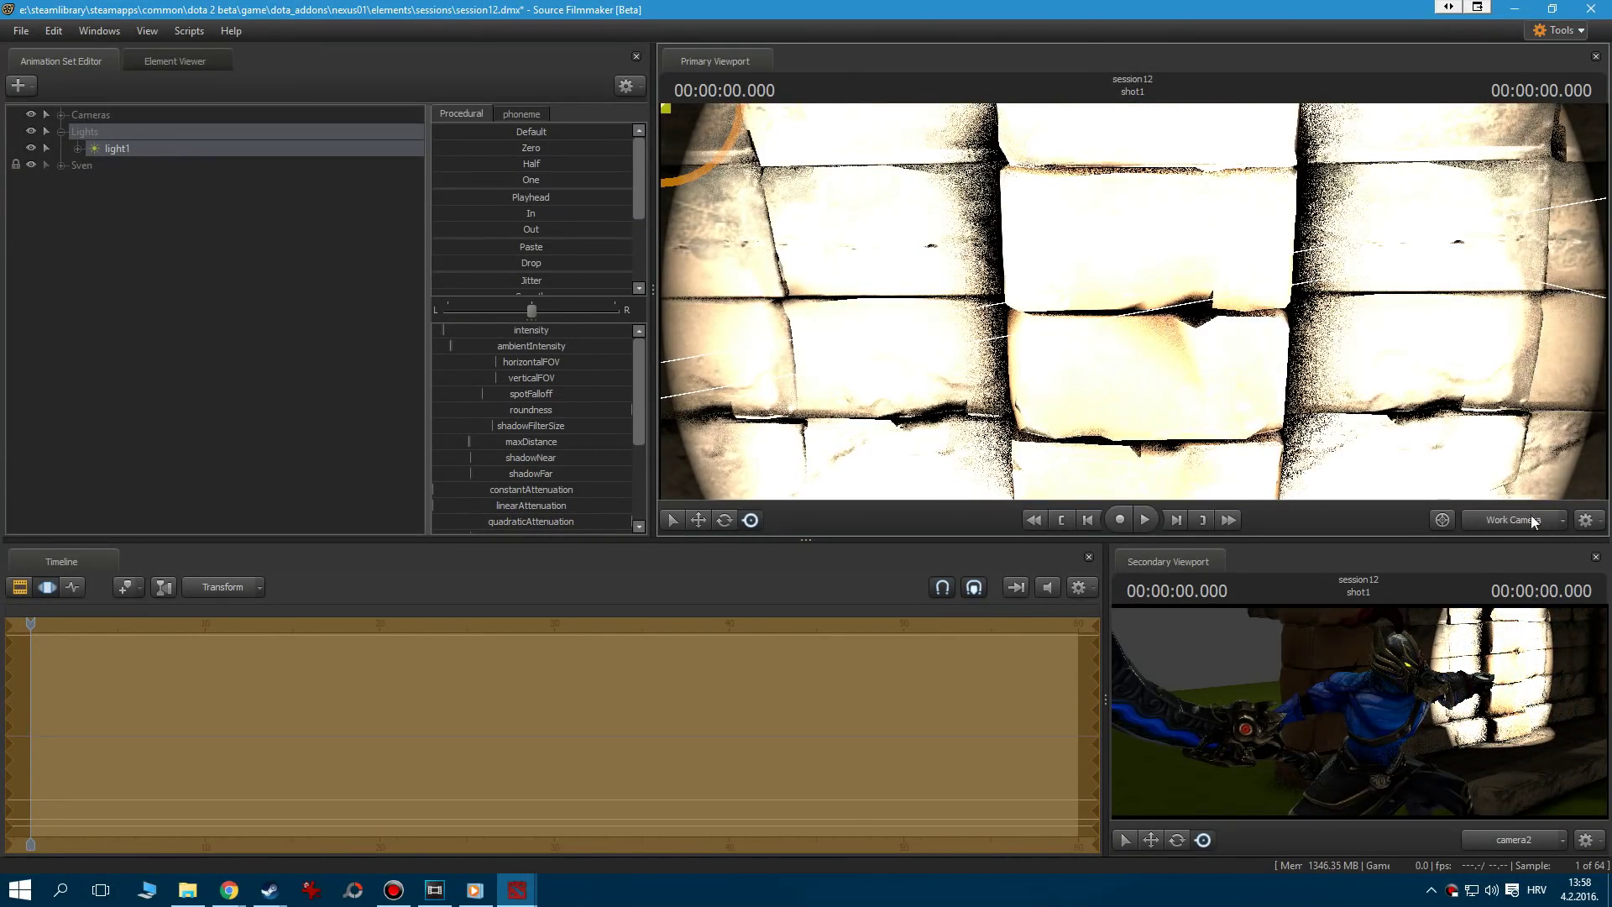
click(1497, 514)
right_click(1237, 338)
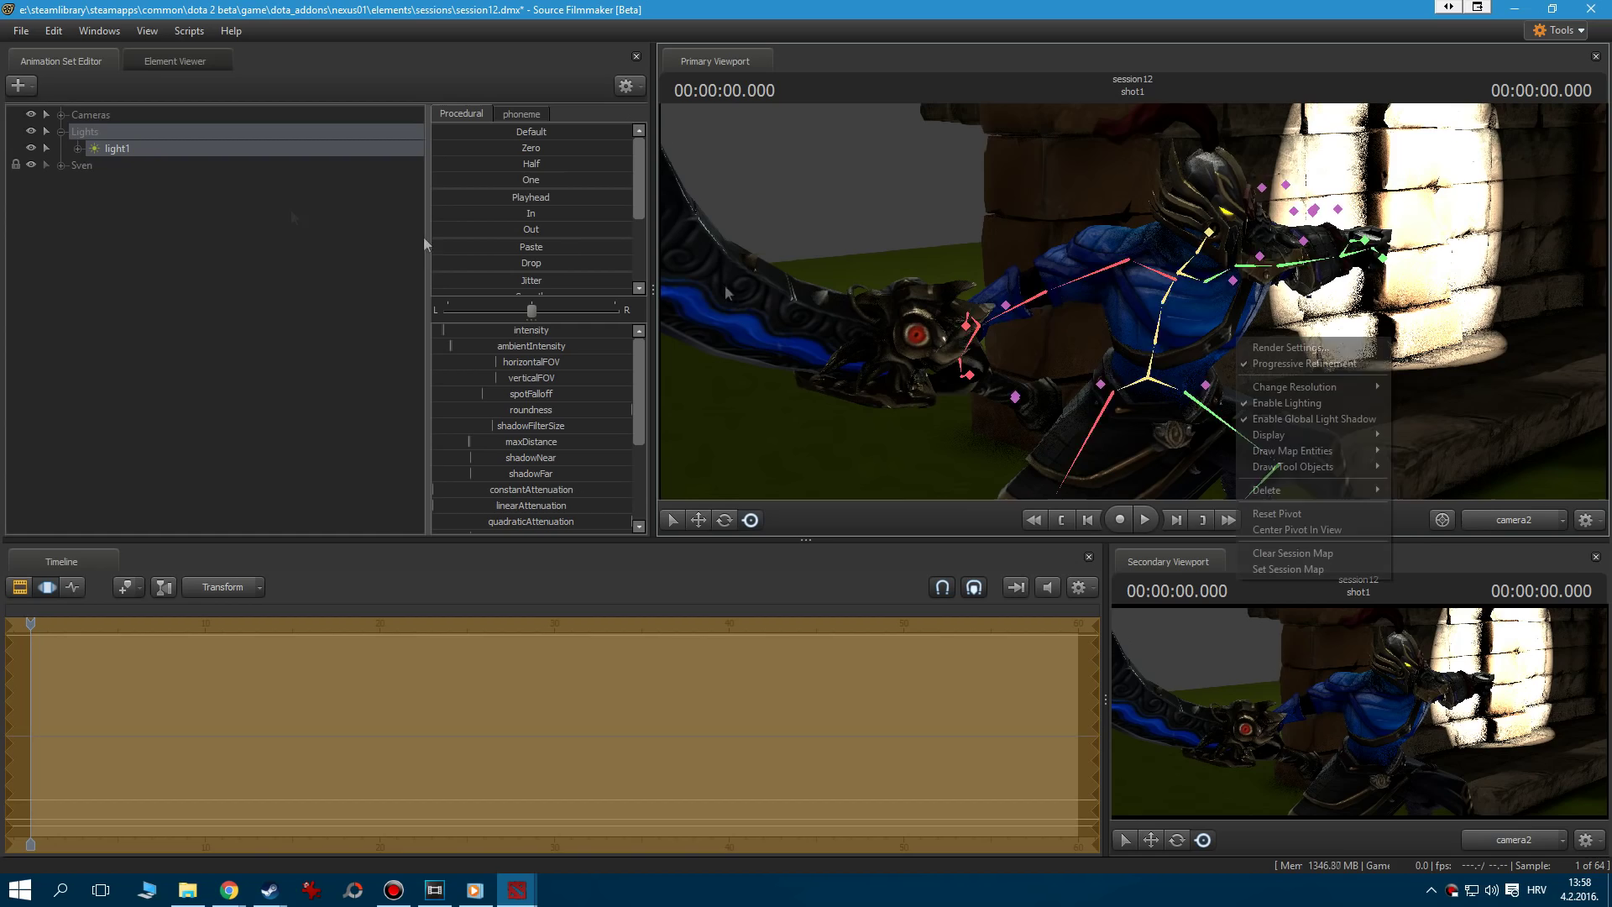
Move camera2 to face the lit spot on the wall and adjust light1's horizontalFOV and verticalFOV.
click(61, 114)
click(111, 133)
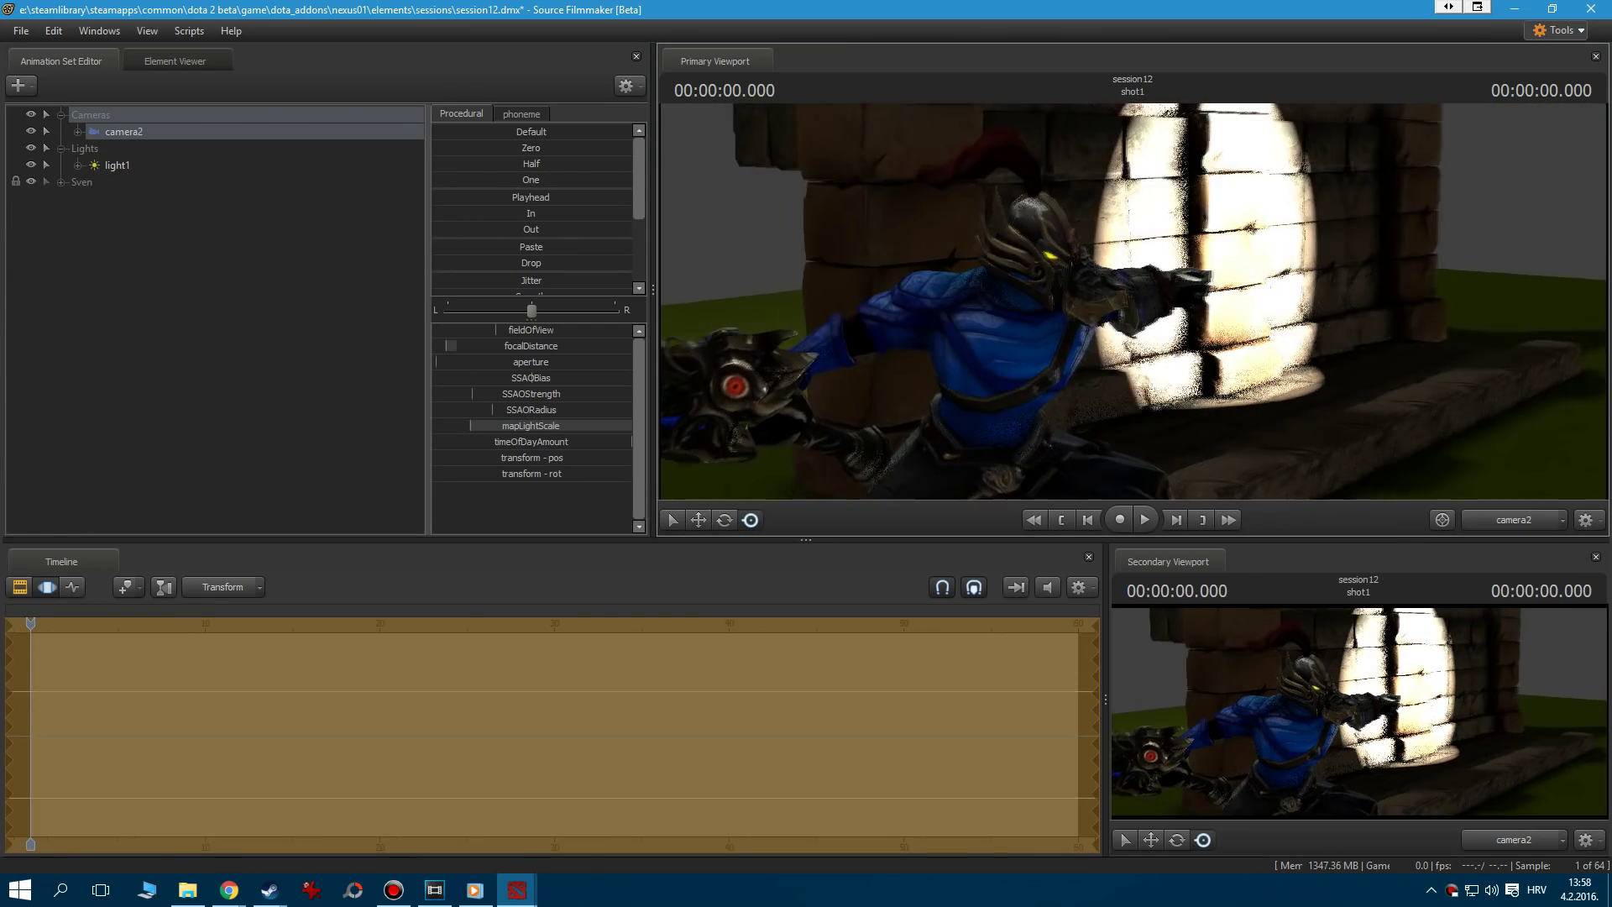
key(w)
drag(1133, 301, 1260, 302)
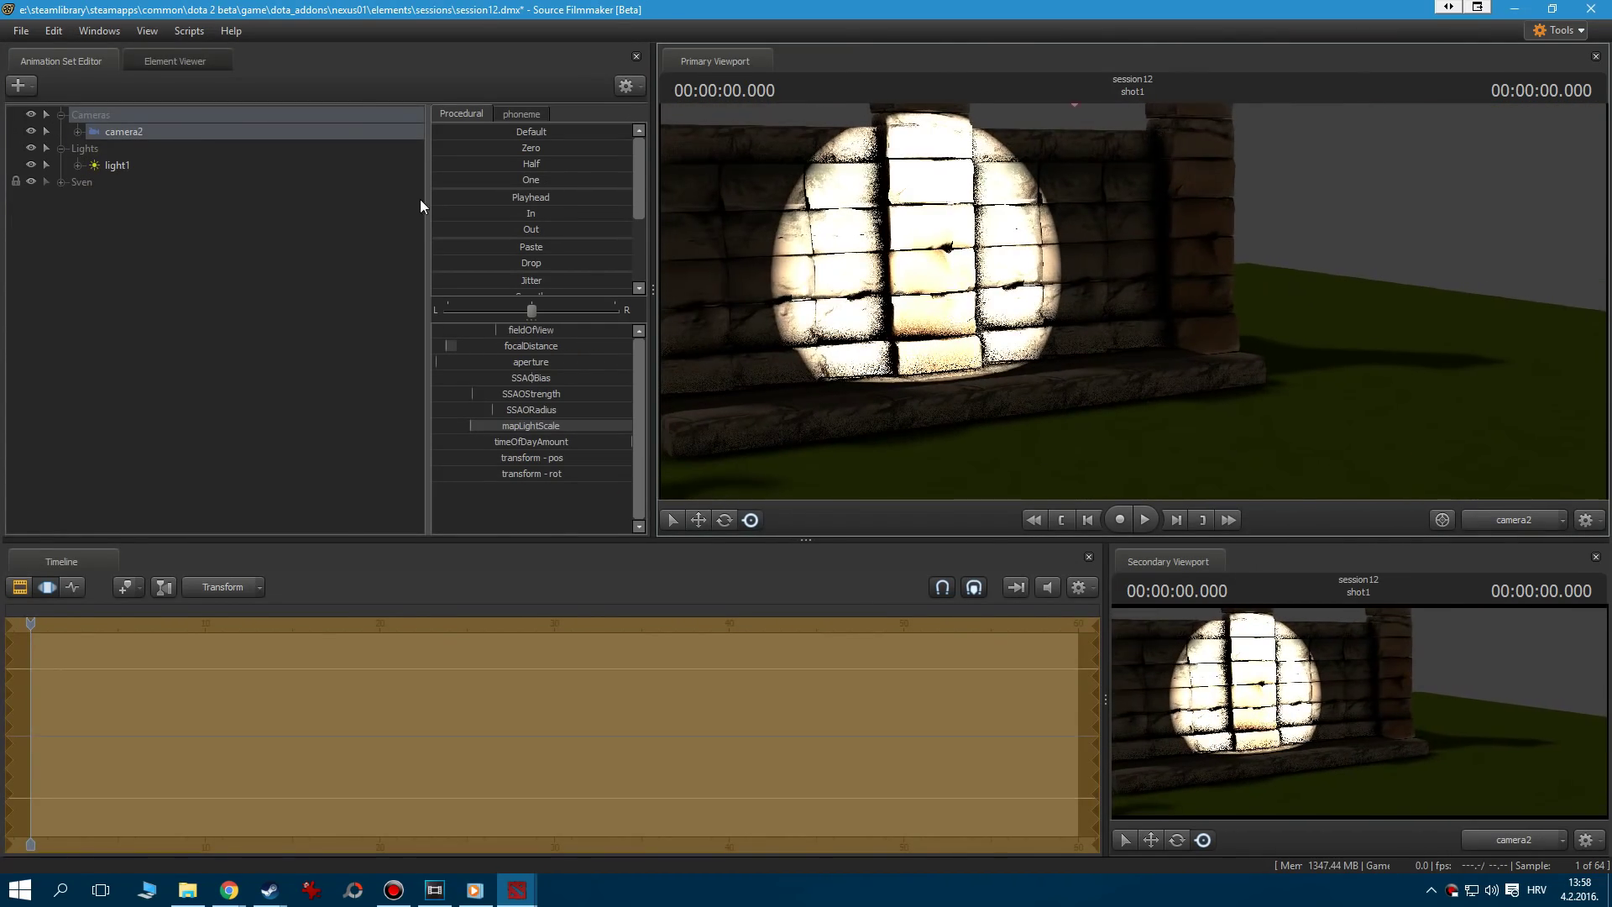
click(117, 165)
drag(496, 361, 525, 376)
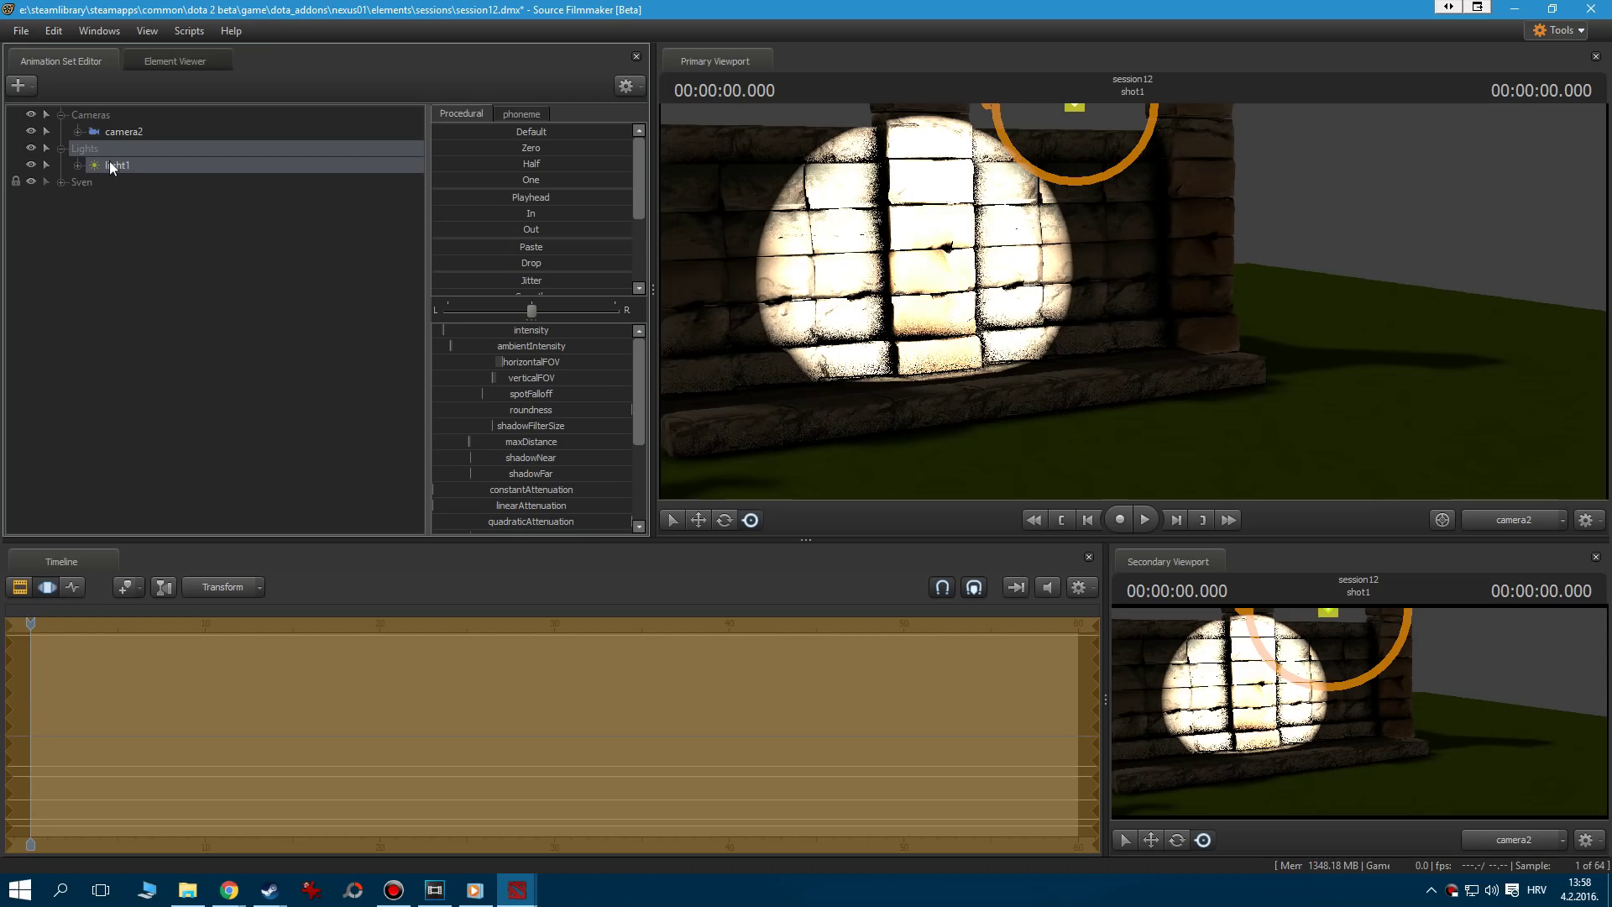
Raise light1 high above Sven and the wall, and pull camera2 back to a wide view of the whole light pool.
drag(129, 168, 1100, 363)
drag(1100, 363, 1104, 496)
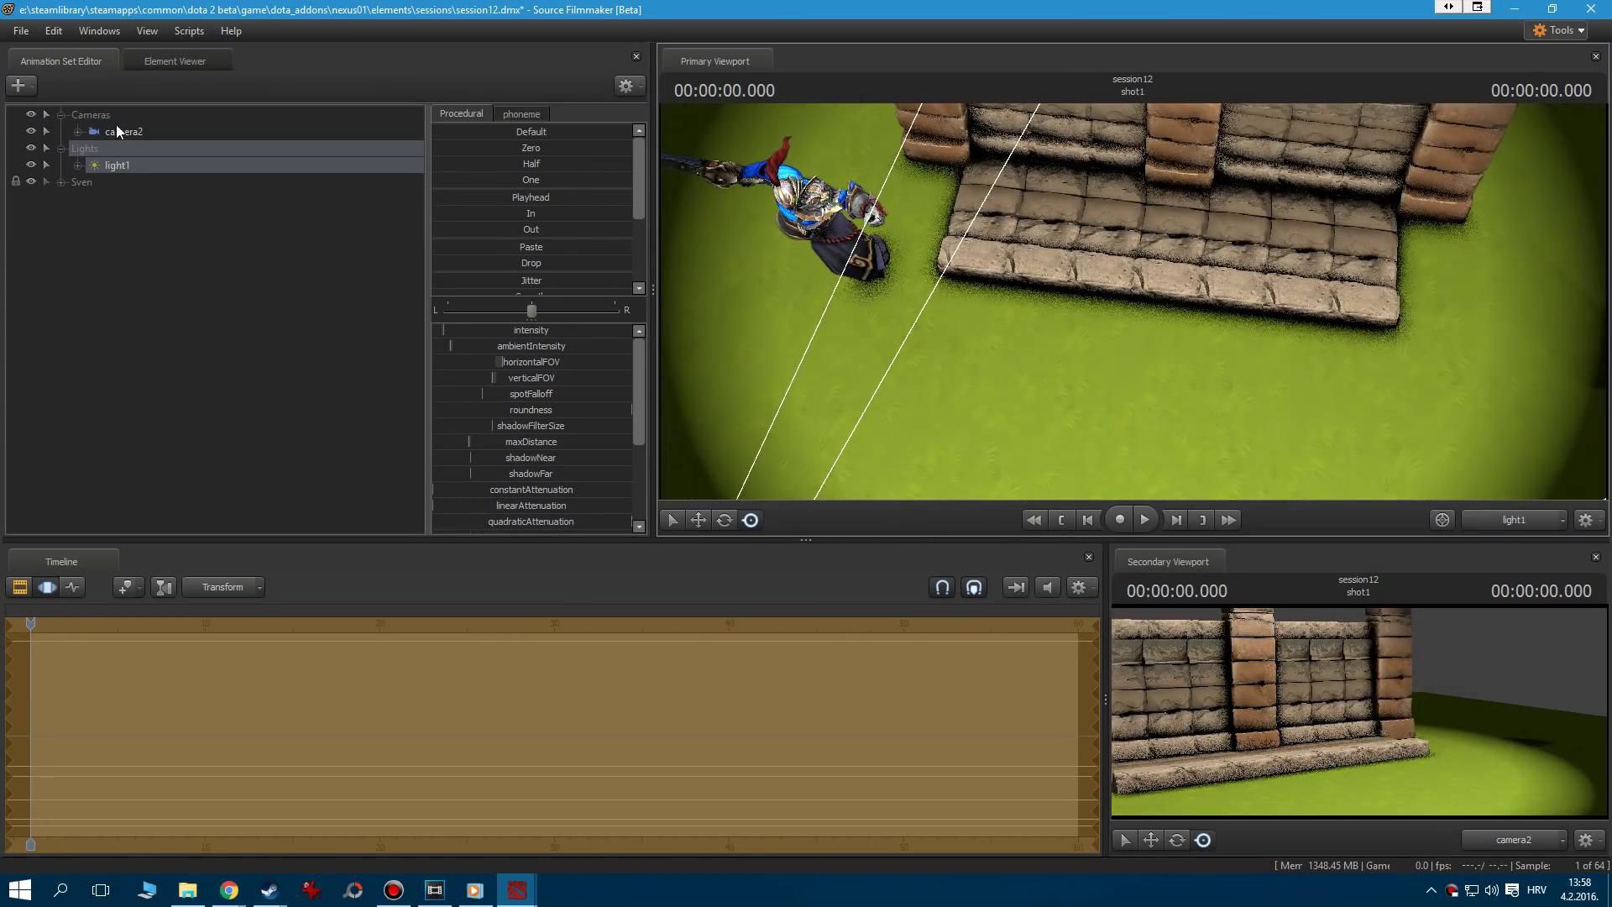
drag(118, 131, 1100, 277)
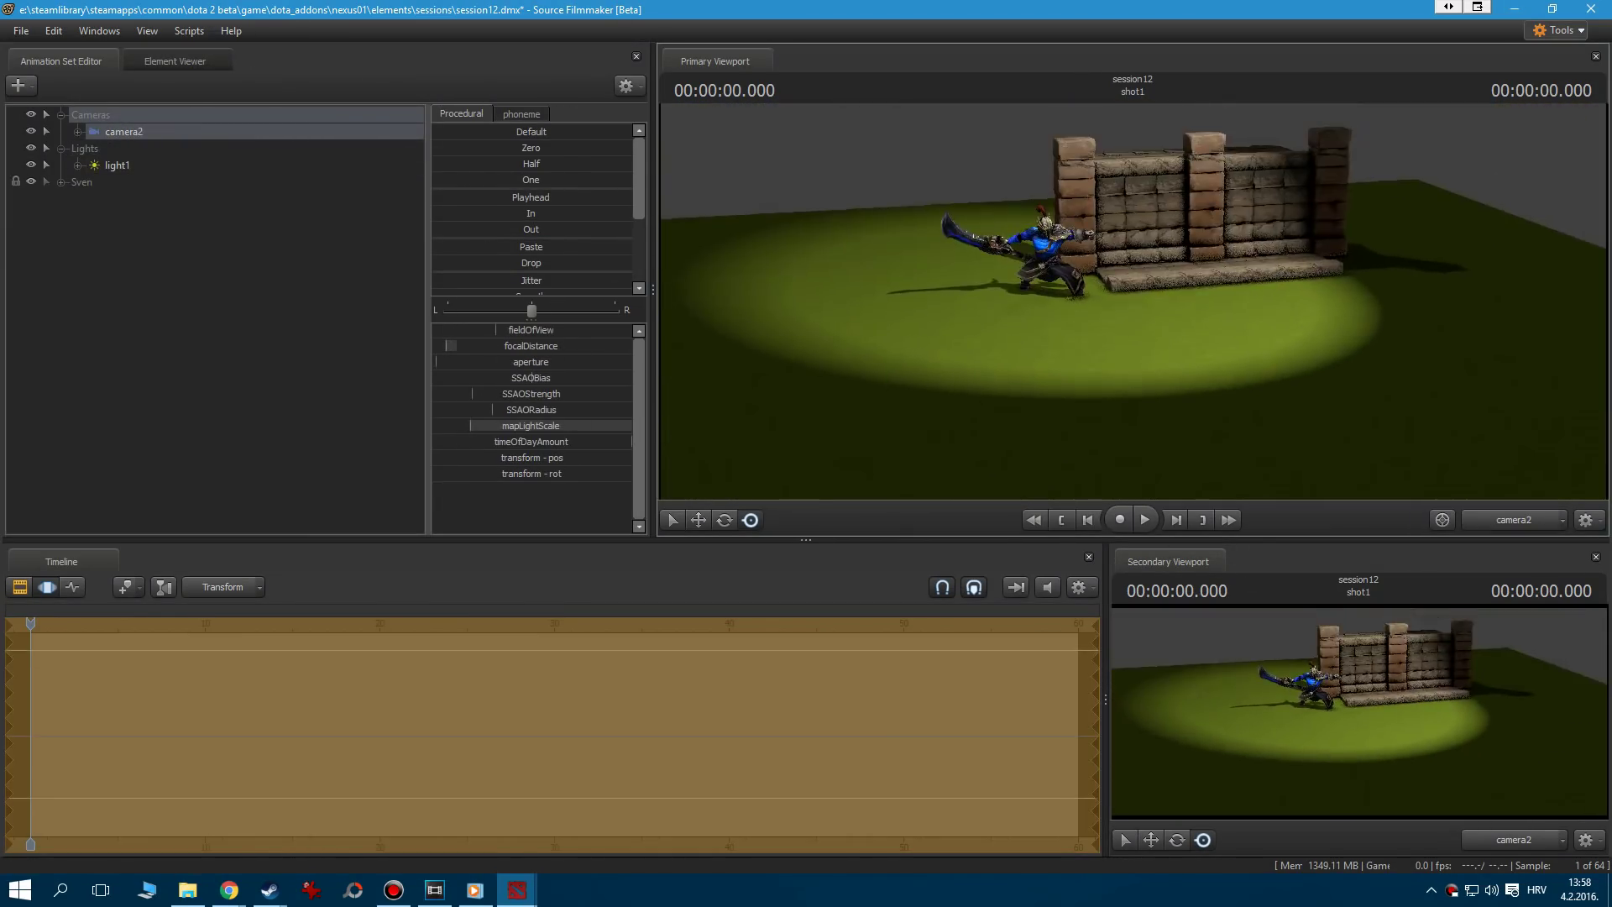
Adjust light1's spotFalloff and try a lower roundness, returning roundness to its maximum.
click(126, 166)
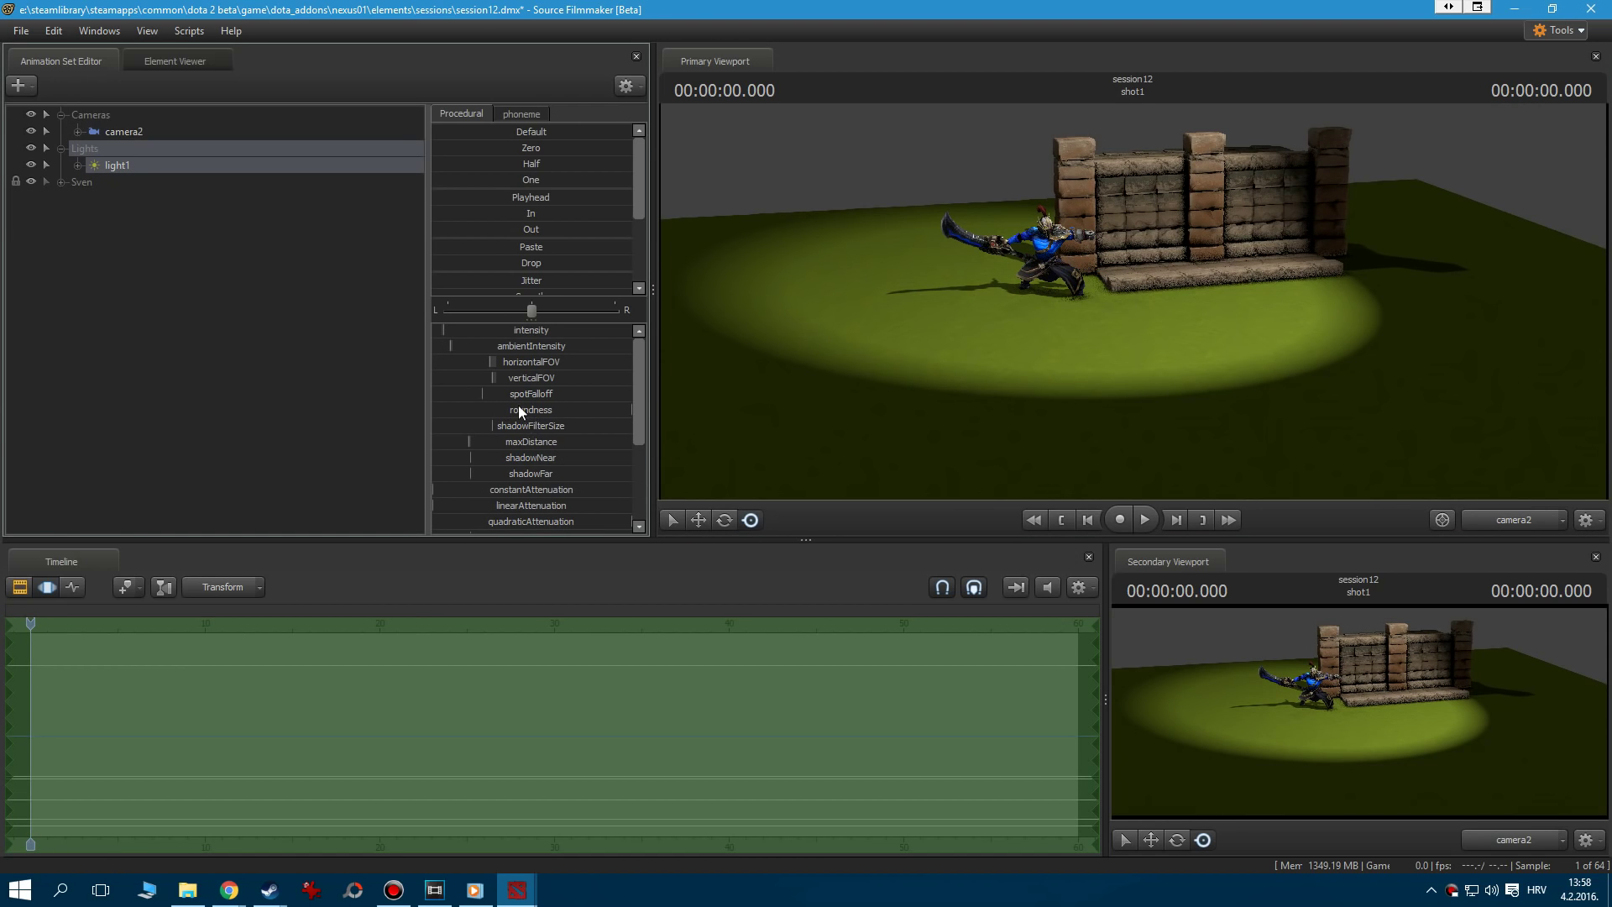
mouse_move(515, 394)
mouse_down()
mouse_move(477, 394)
mouse_move(580, 394)
mouse_move(466, 394)
mouse_move(530, 394)
mouse_move(484, 394)
mouse_up()
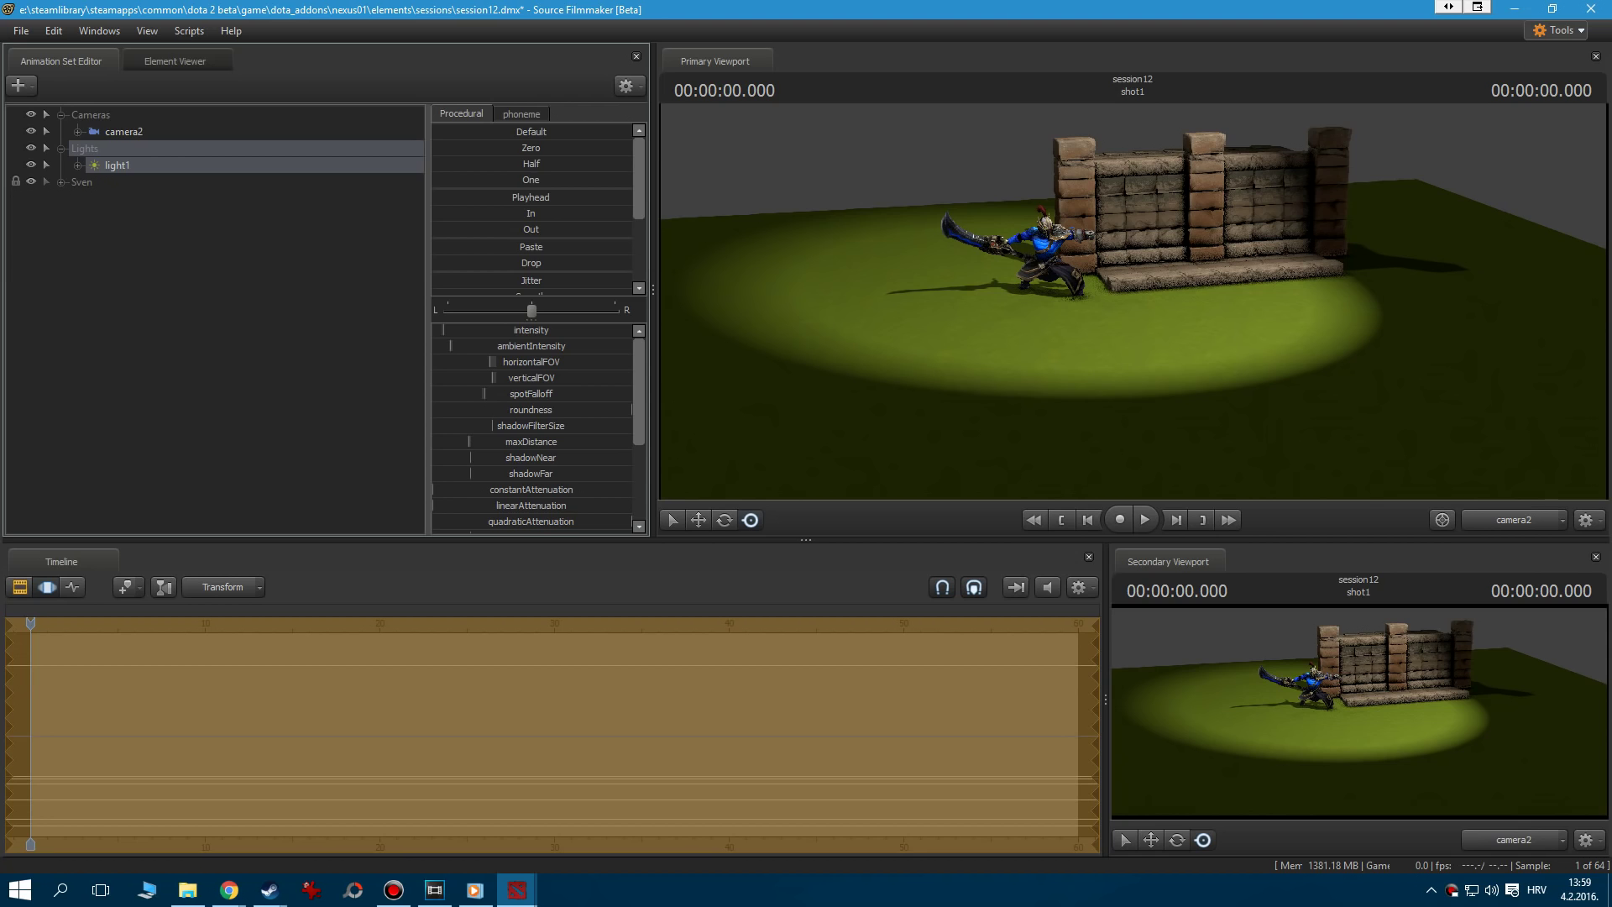
drag(596, 410, 470, 409)
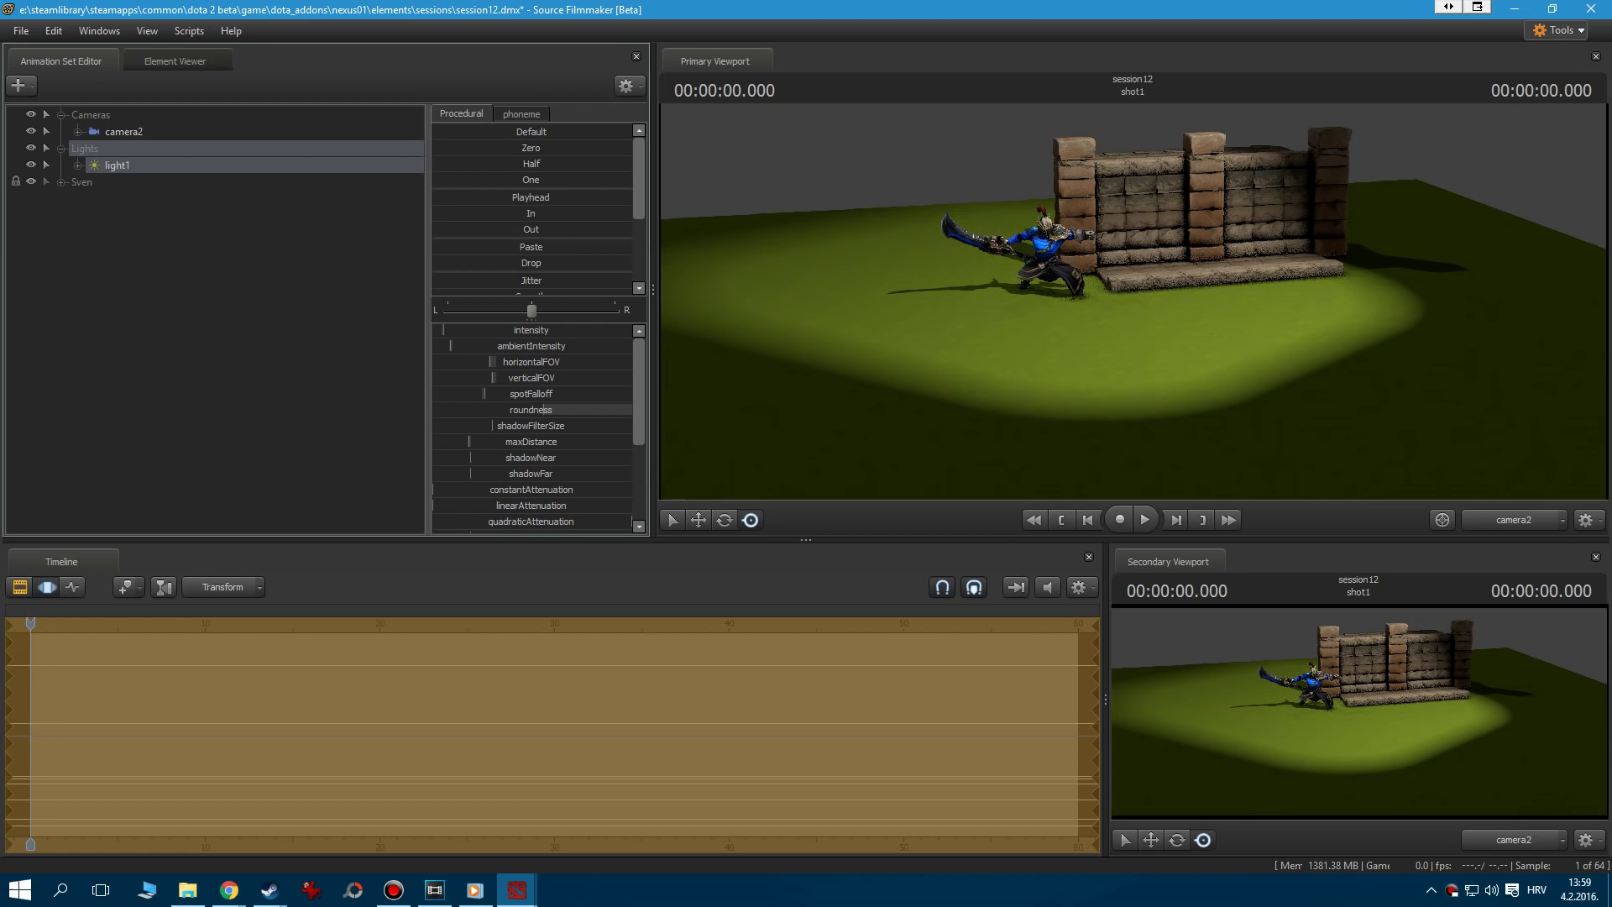
drag(544, 410, 632, 410)
Look through light1 to bring it in close above Sven, and lower its ambientIntensity to the minimum.
drag(122, 168, 1080, 331)
key(w)
right_click(1120, 316)
click(114, 167)
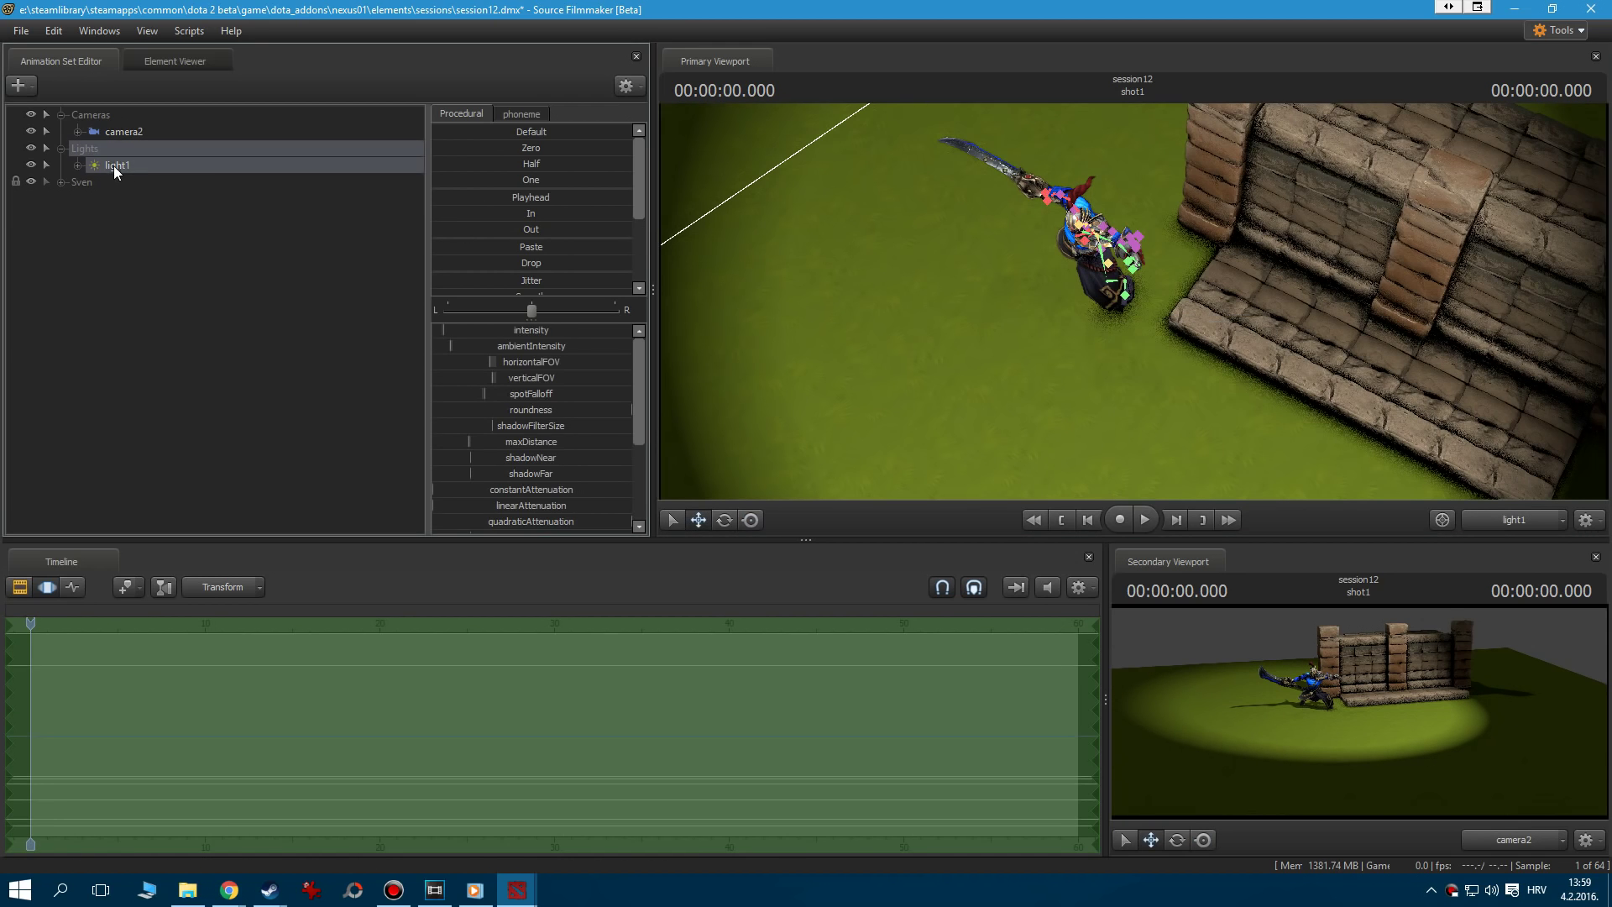
drag(114, 168, 1032, 255)
key(w)
drag(446, 347, 396, 346)
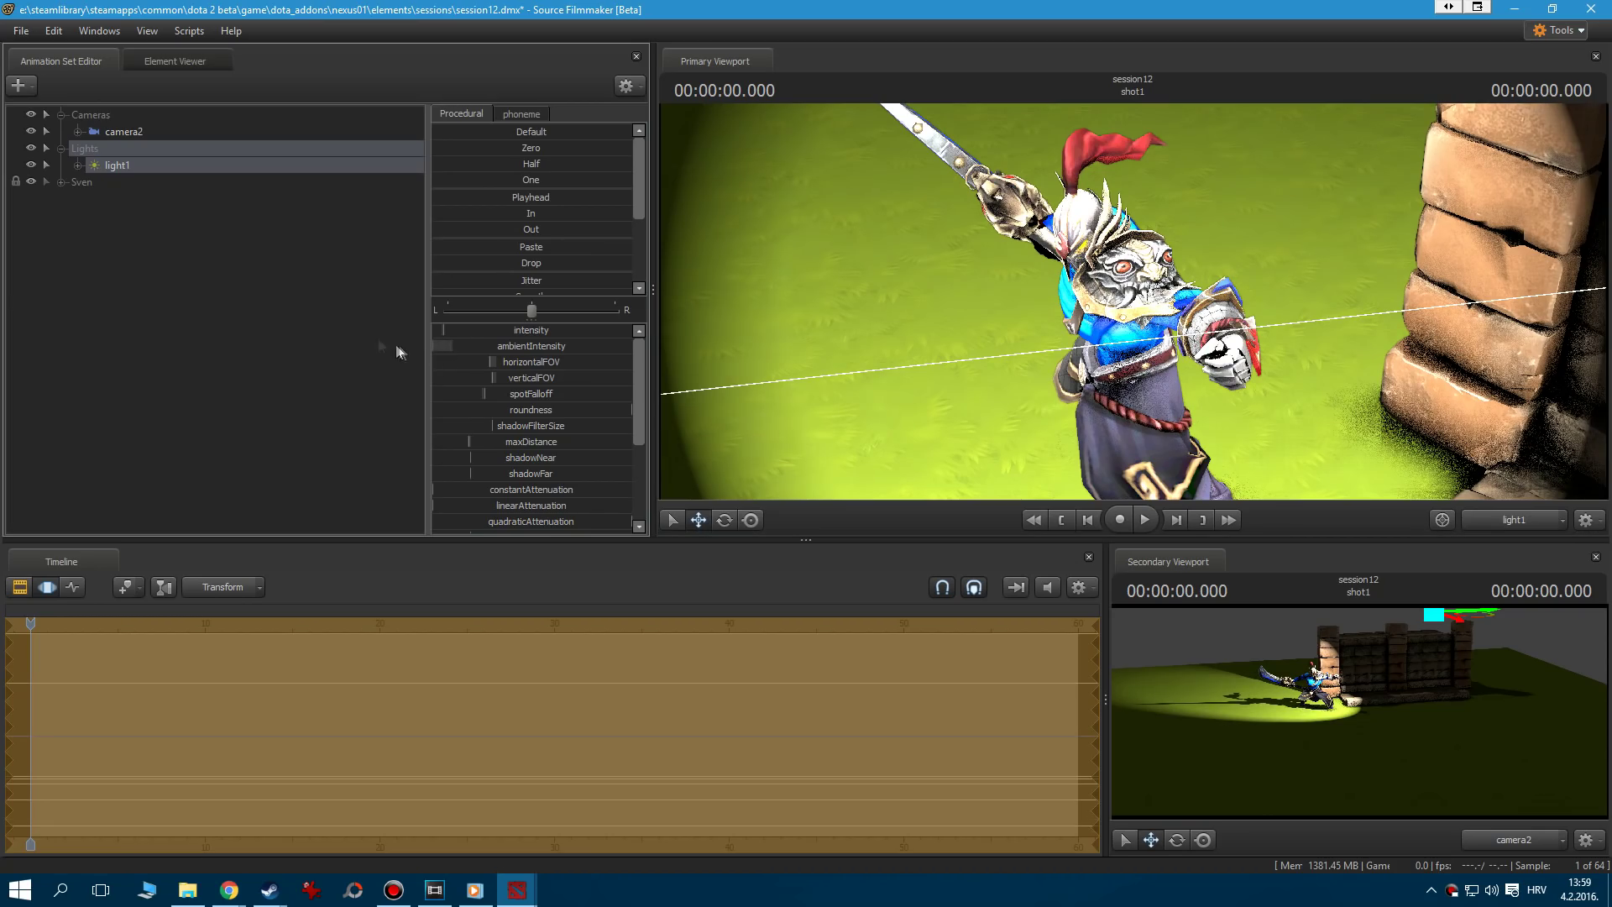
Bring camera2 in close on Sven's torso and preview light1's minimum shadowFilterSize as a refined render in the Clip Editor.
click(122, 135)
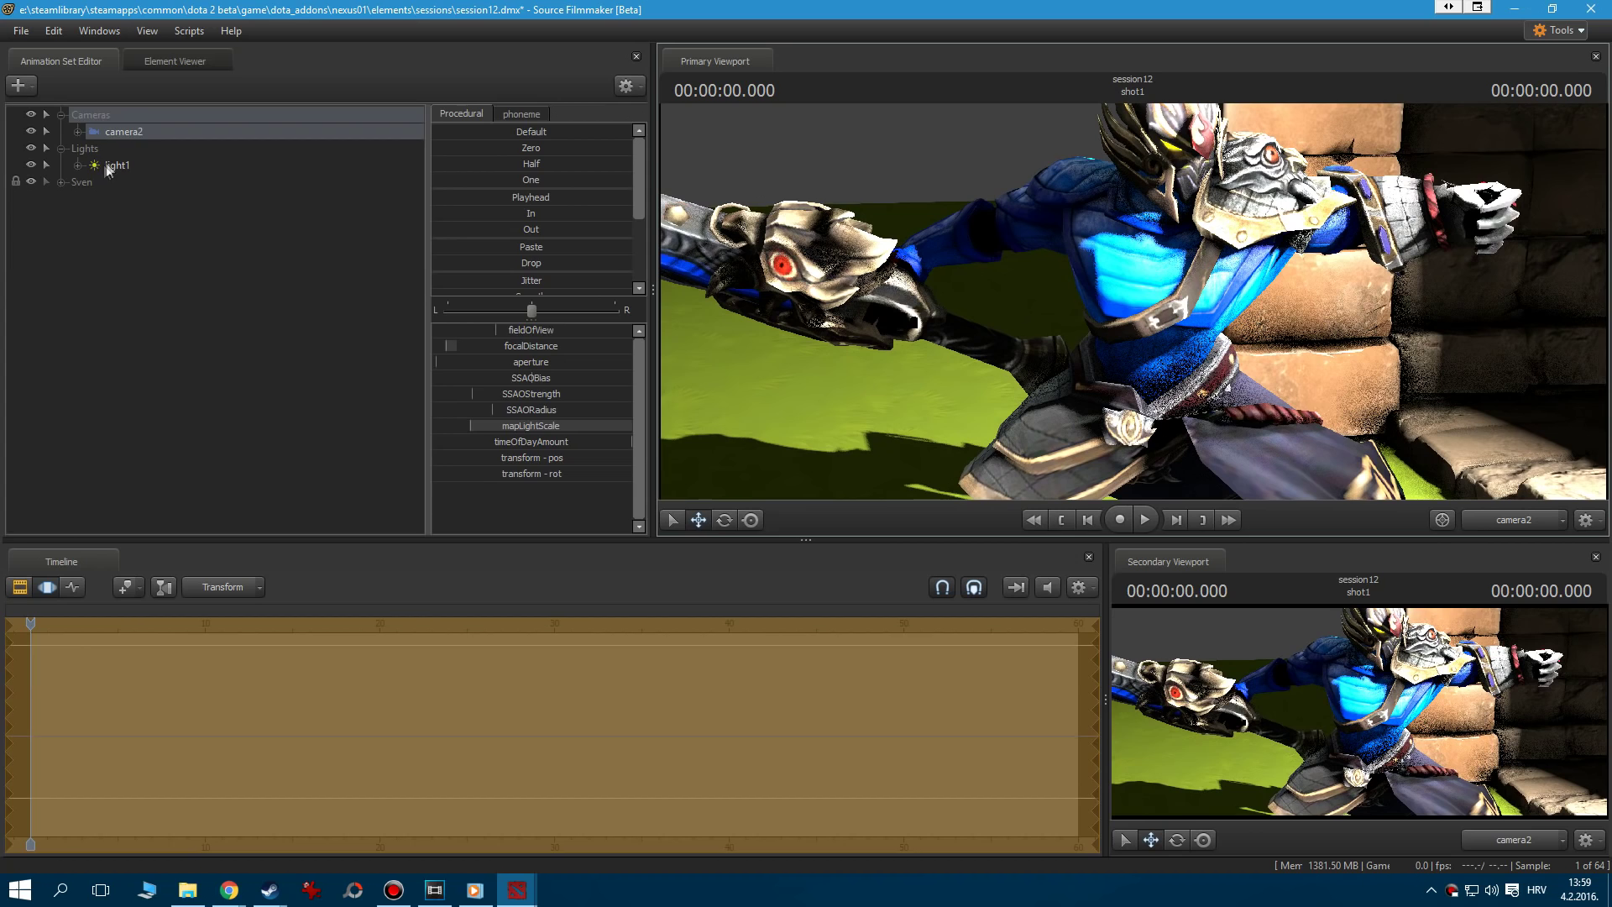
click(109, 166)
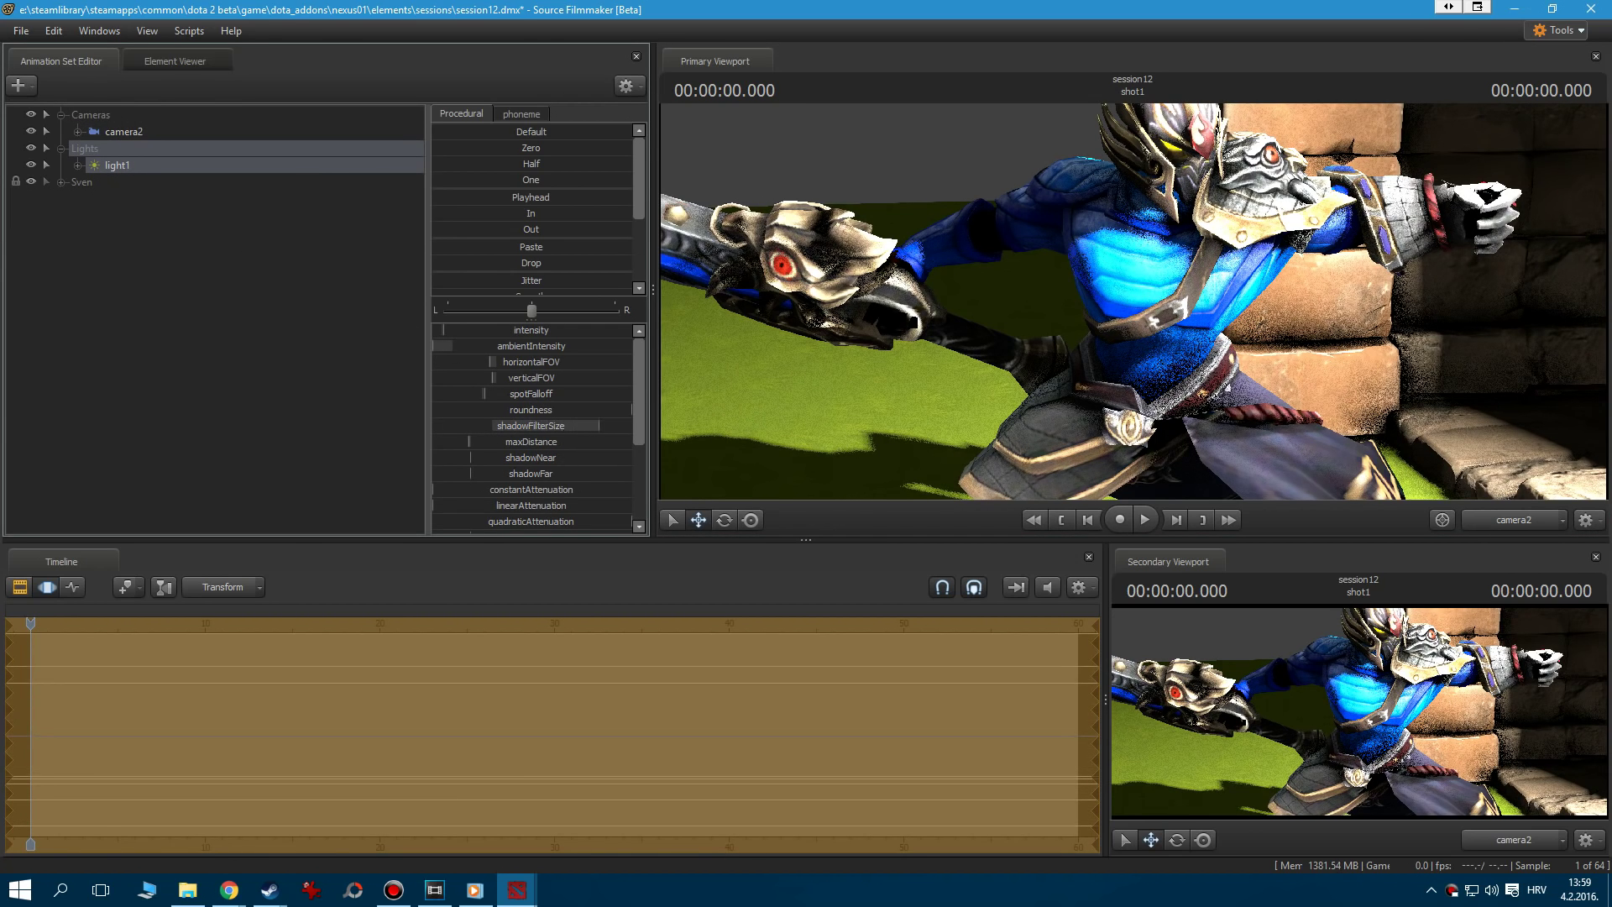
drag(586, 426, 433, 425)
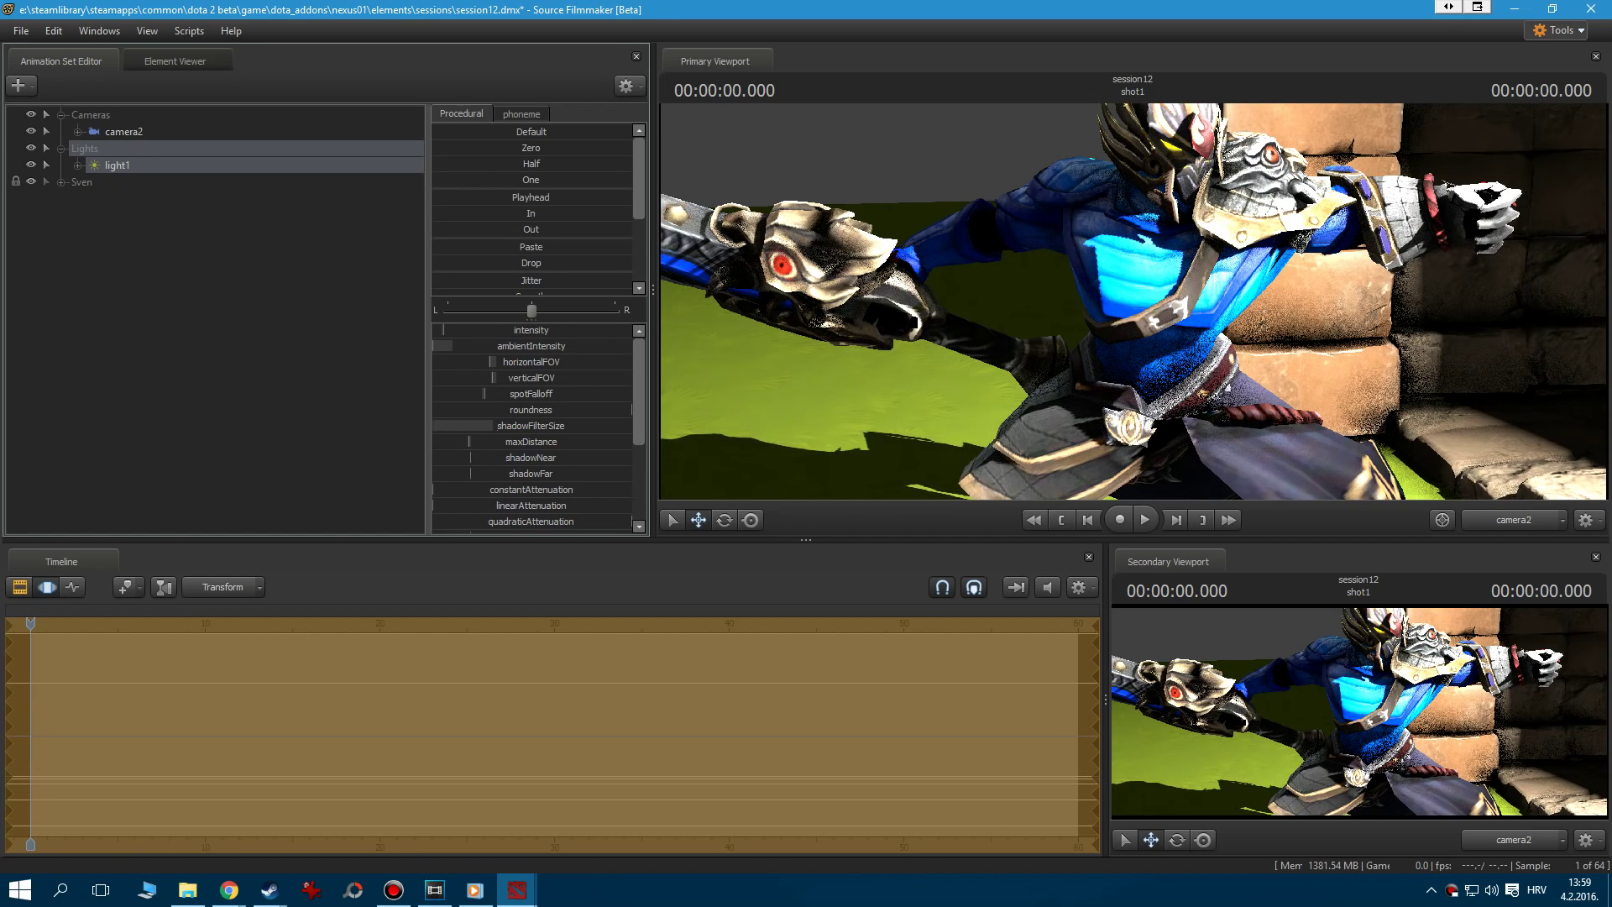
key(F2)
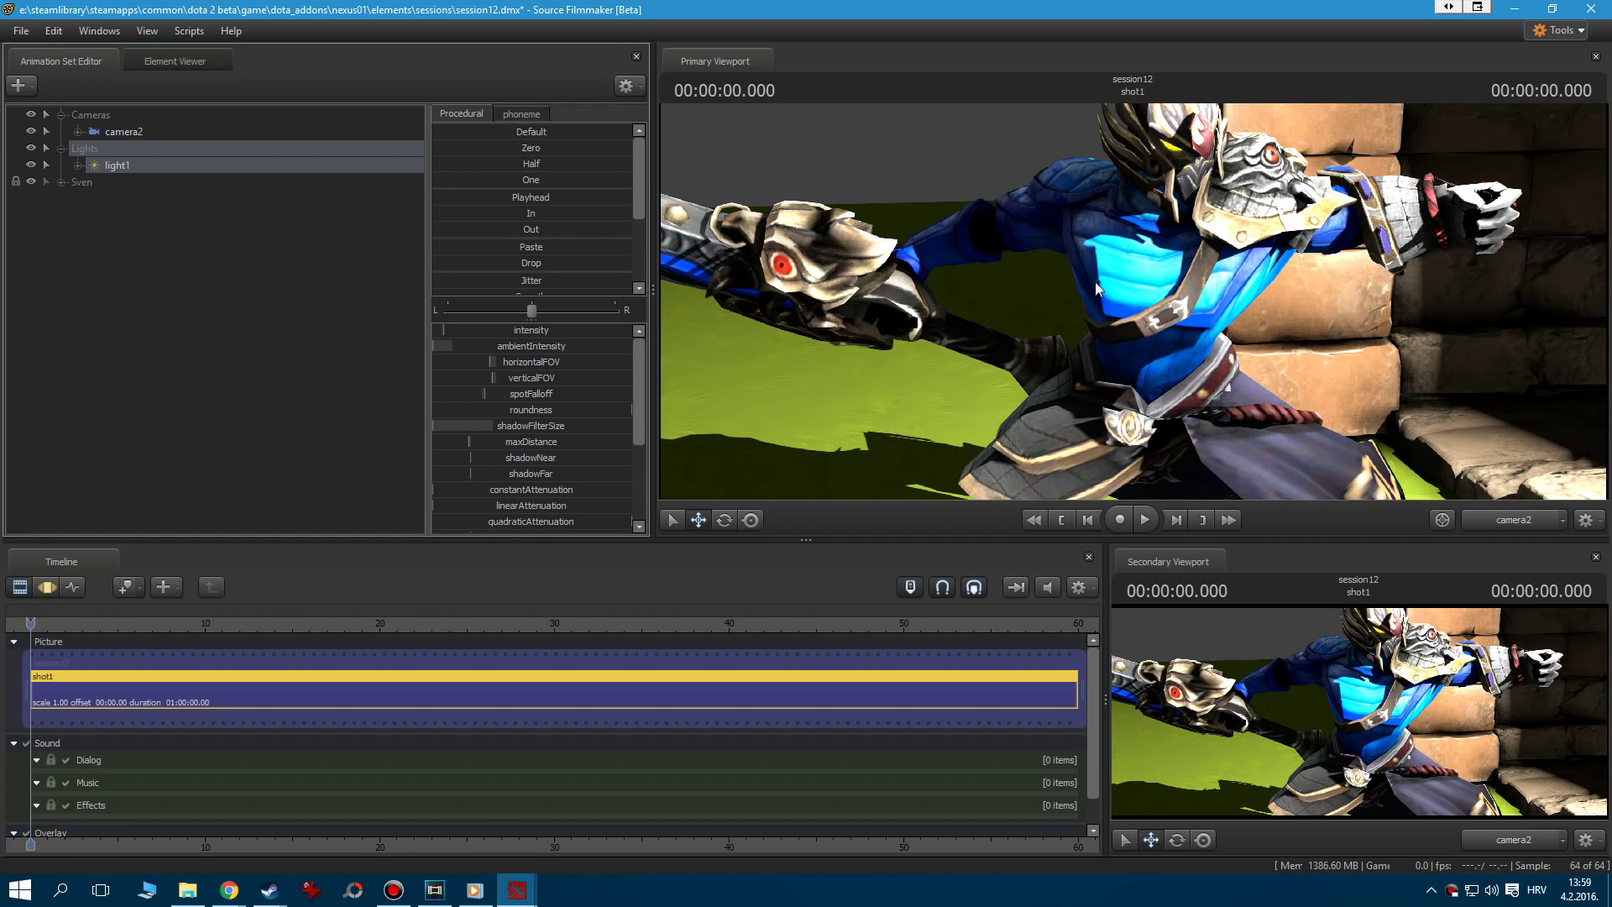
key(F3)
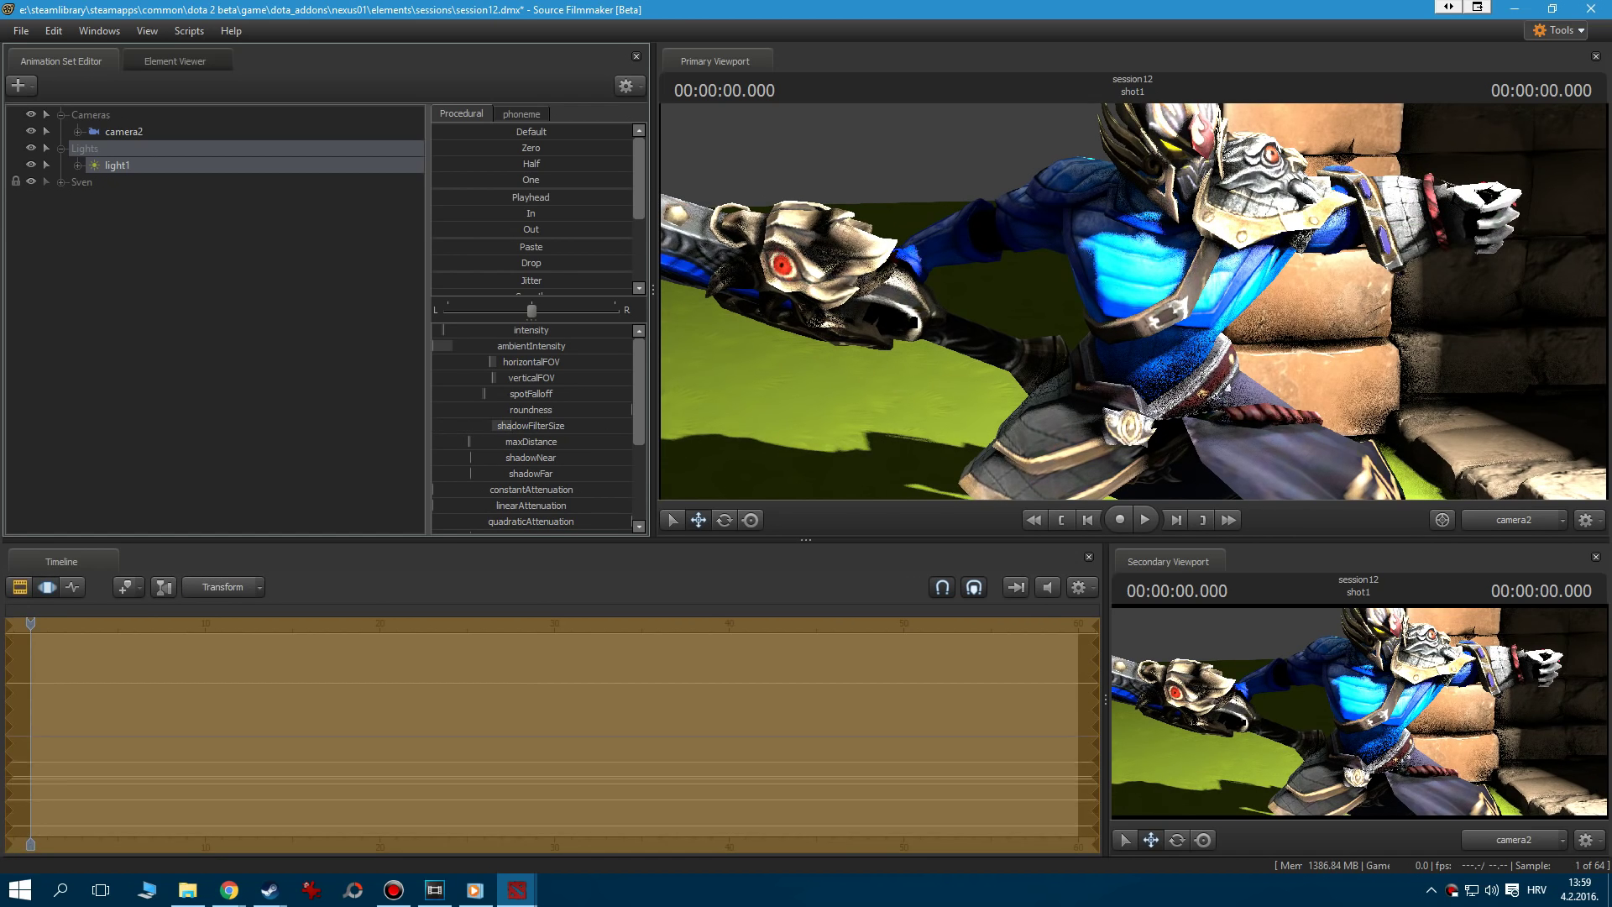
Compare refined renders at light1's maximum and minimum shadowFilterSize in the Clip Editor, and reset shadowFilterSize to default.
key(F2)
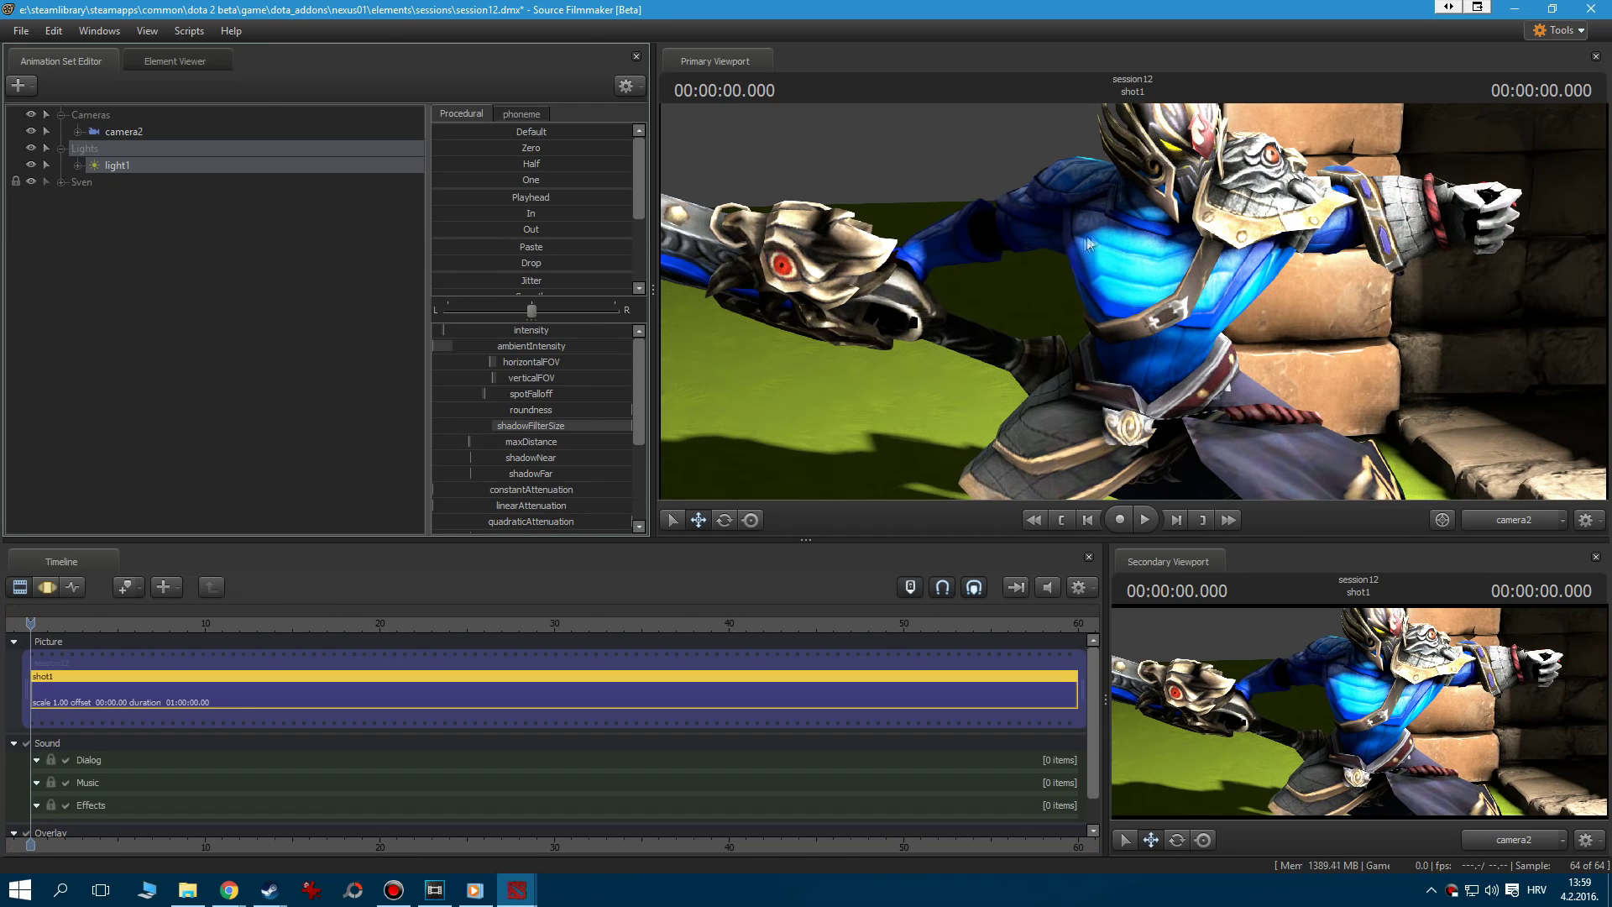
key(F3)
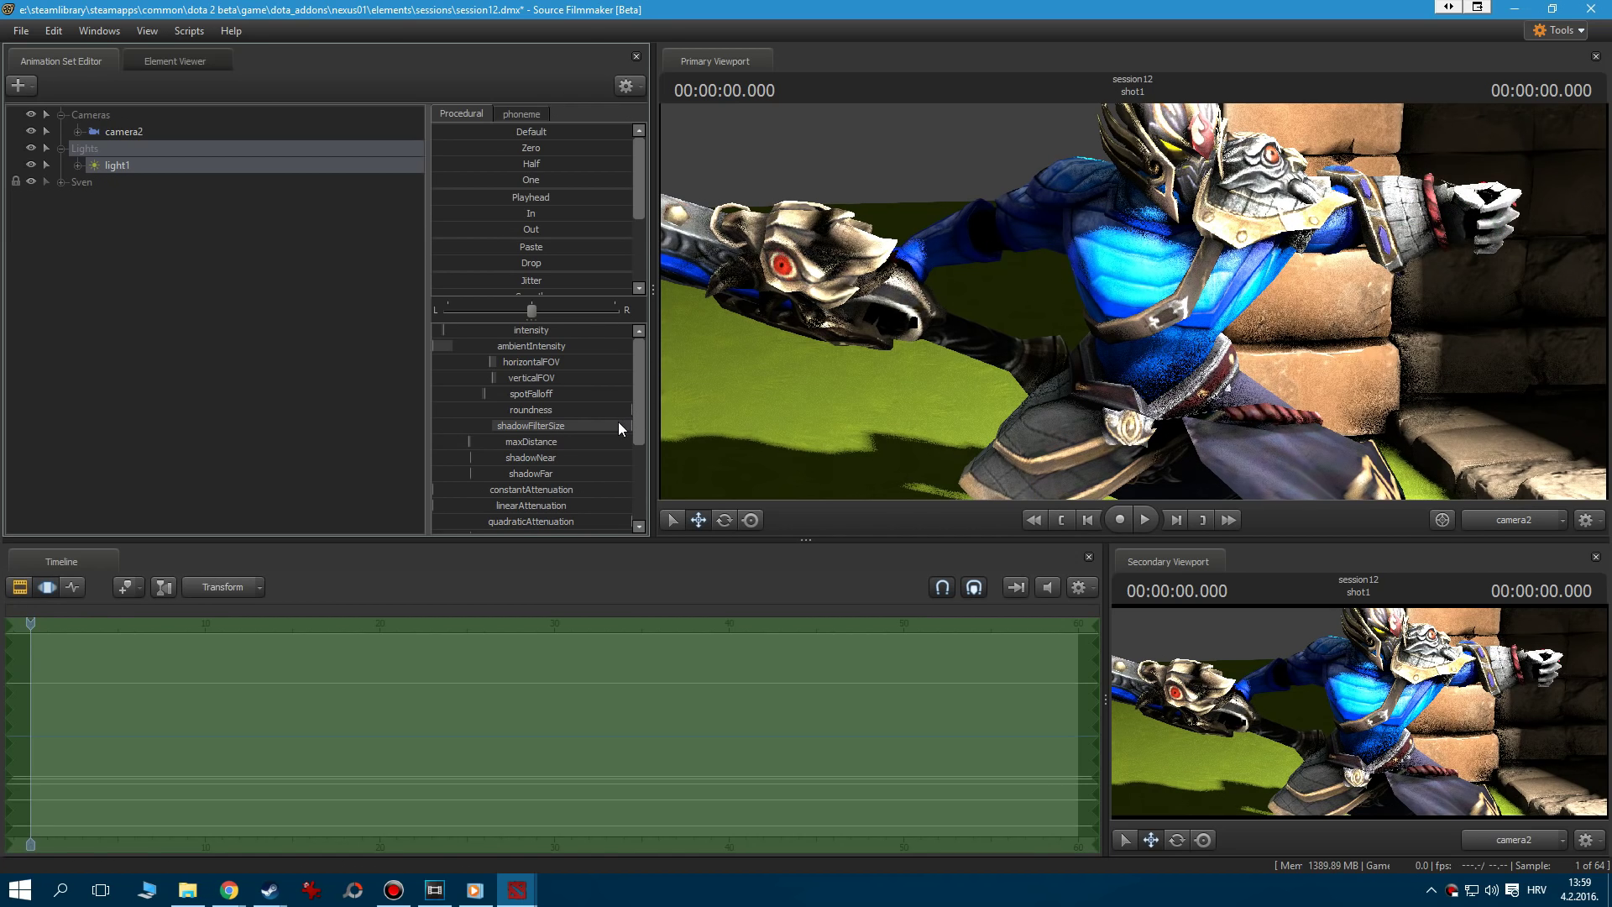
key(F2)
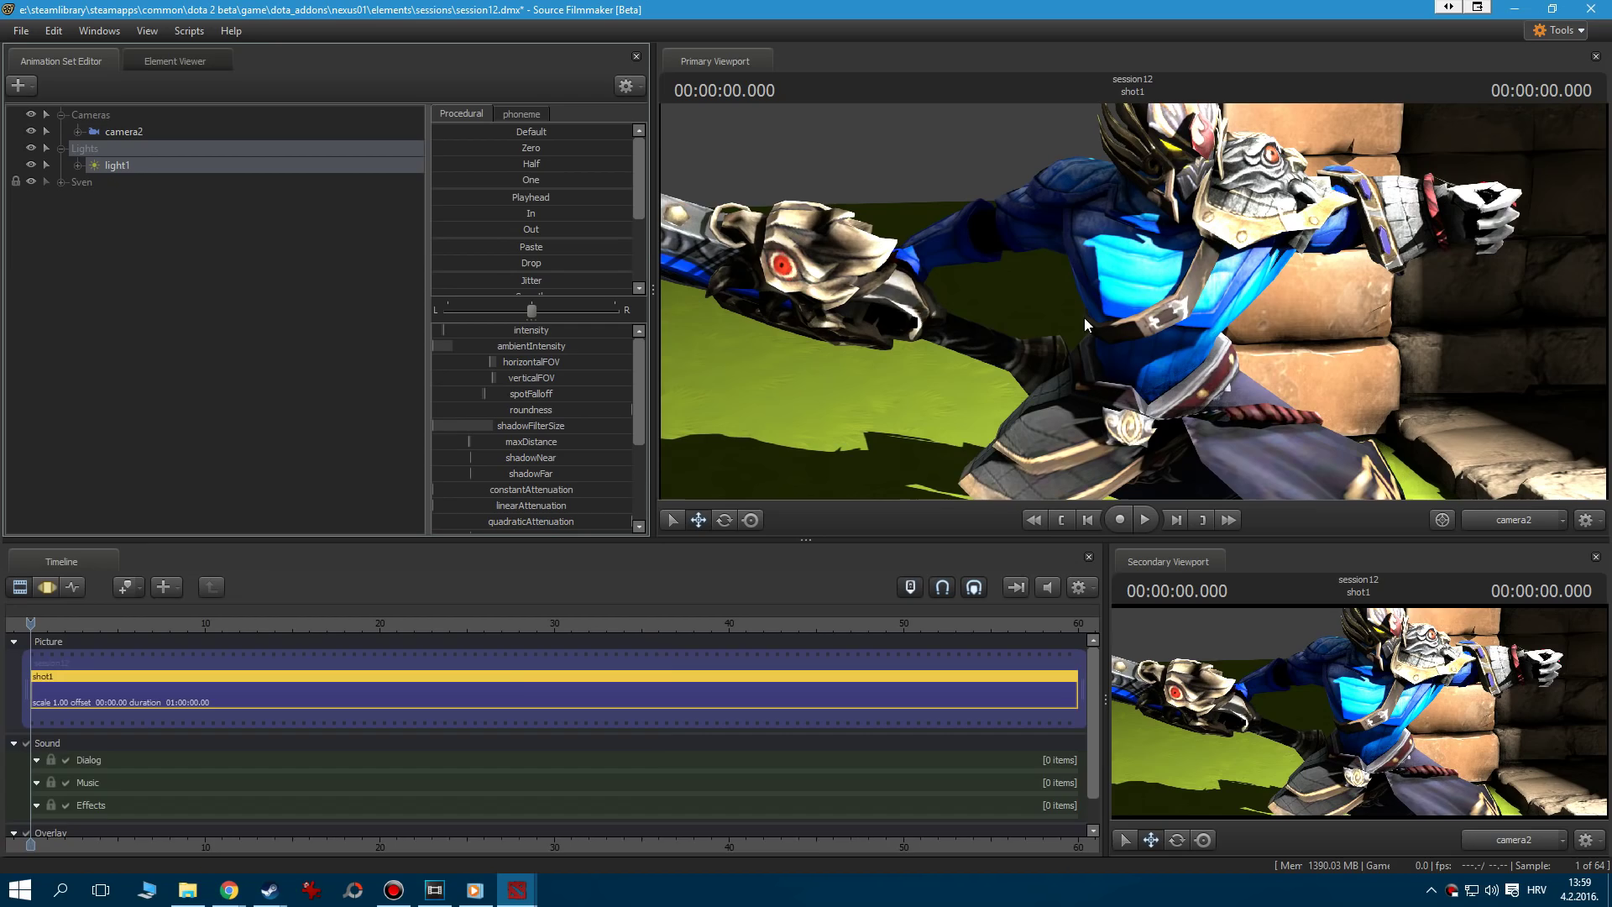
key(F3)
right_click(455, 430)
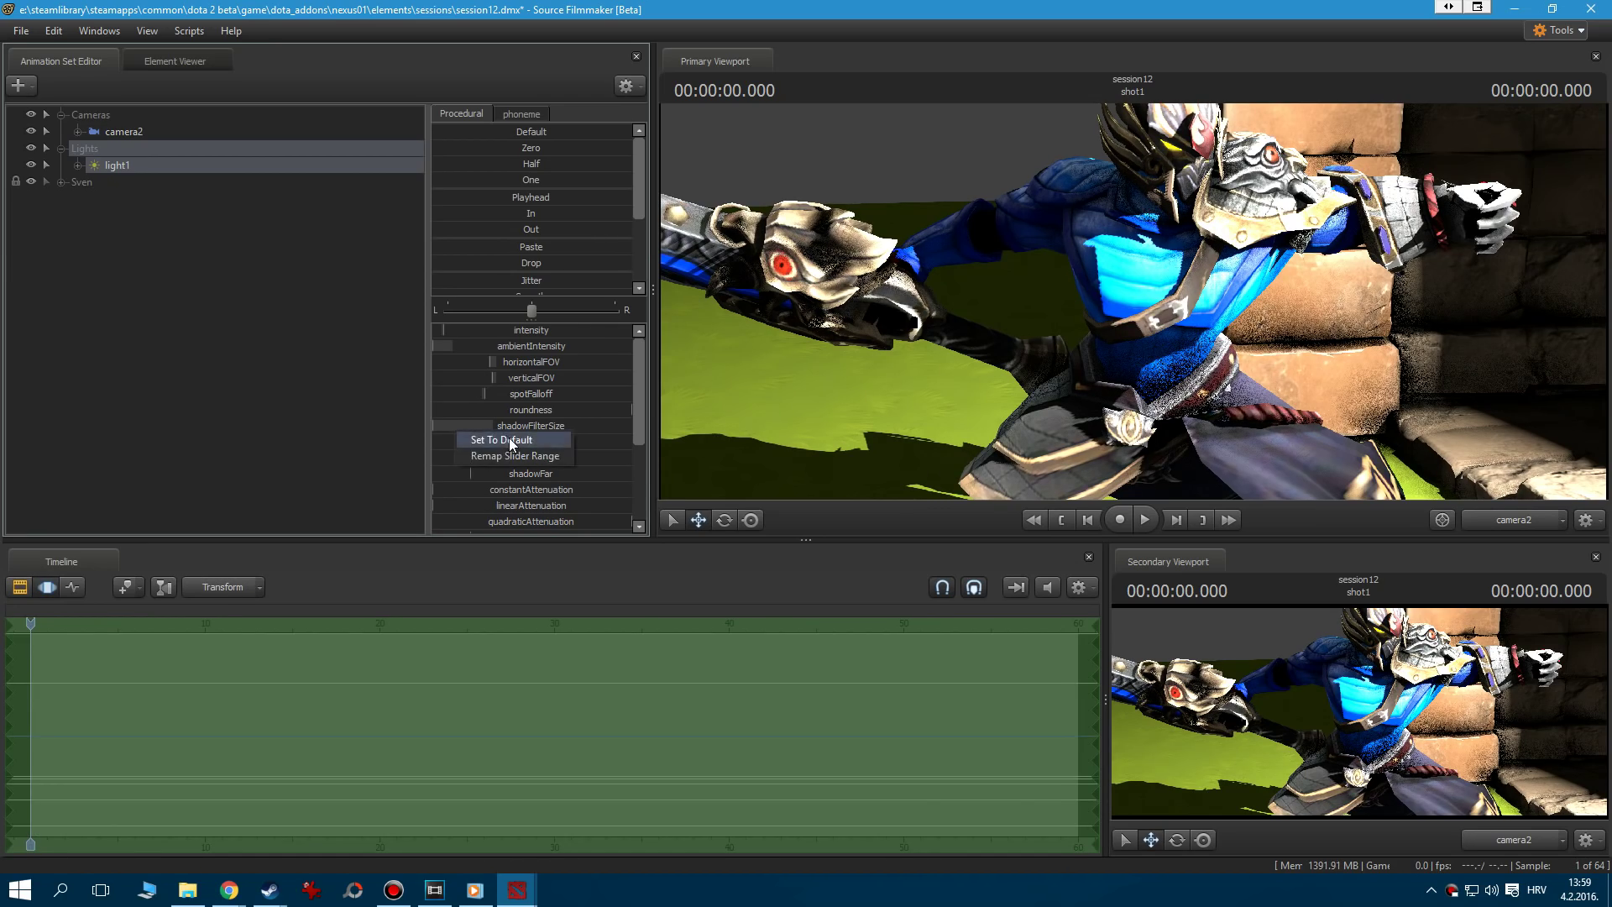
click(502, 439)
Look through light1 and move it away from Sven, aiming it across the ground beside the wall.
drag(140, 175, 923, 278)
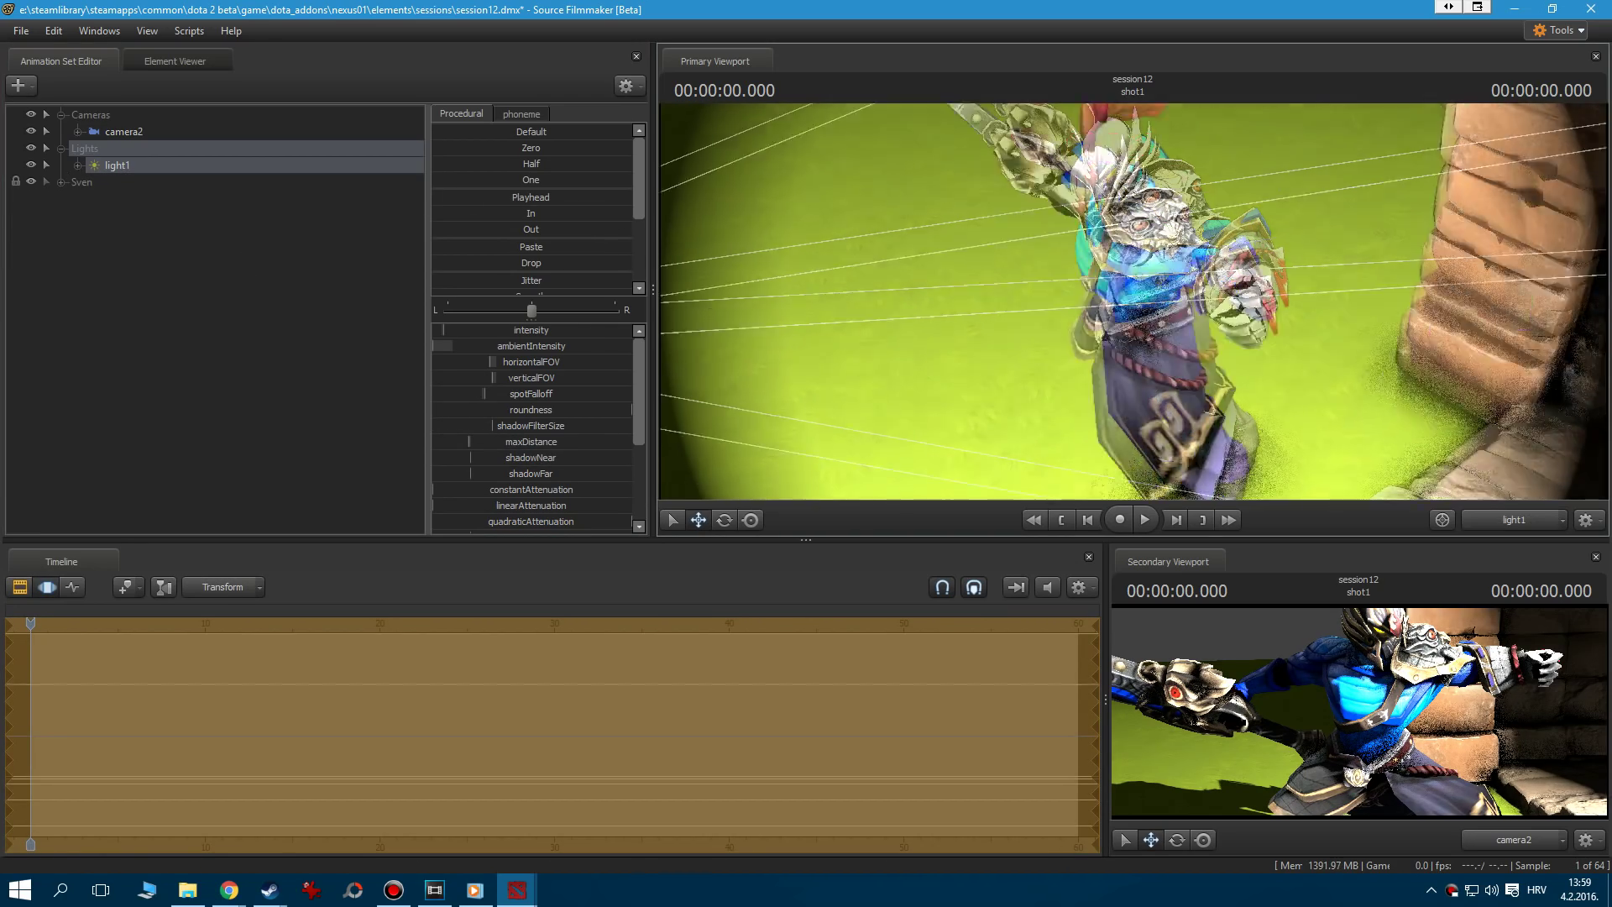
drag(1134, 302, 1133, 277)
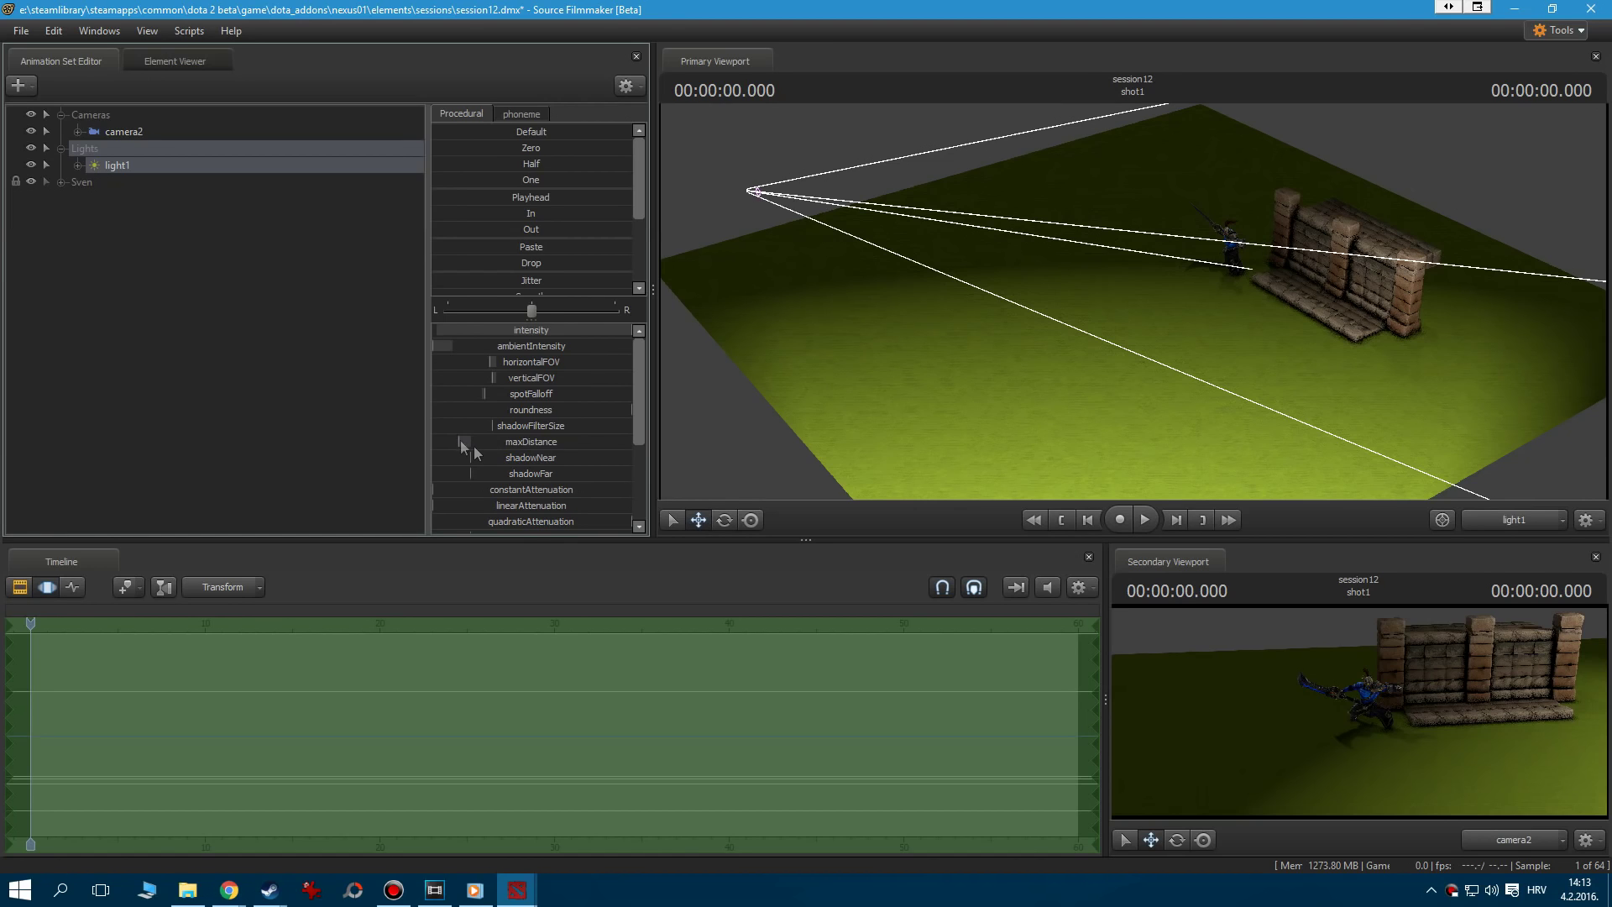
drag(123, 168, 1088, 288)
drag(1088, 288, 1107, 296)
Pull camera2 back to an elevated wide view of Sven, the wall and the lit ground.
click(129, 132)
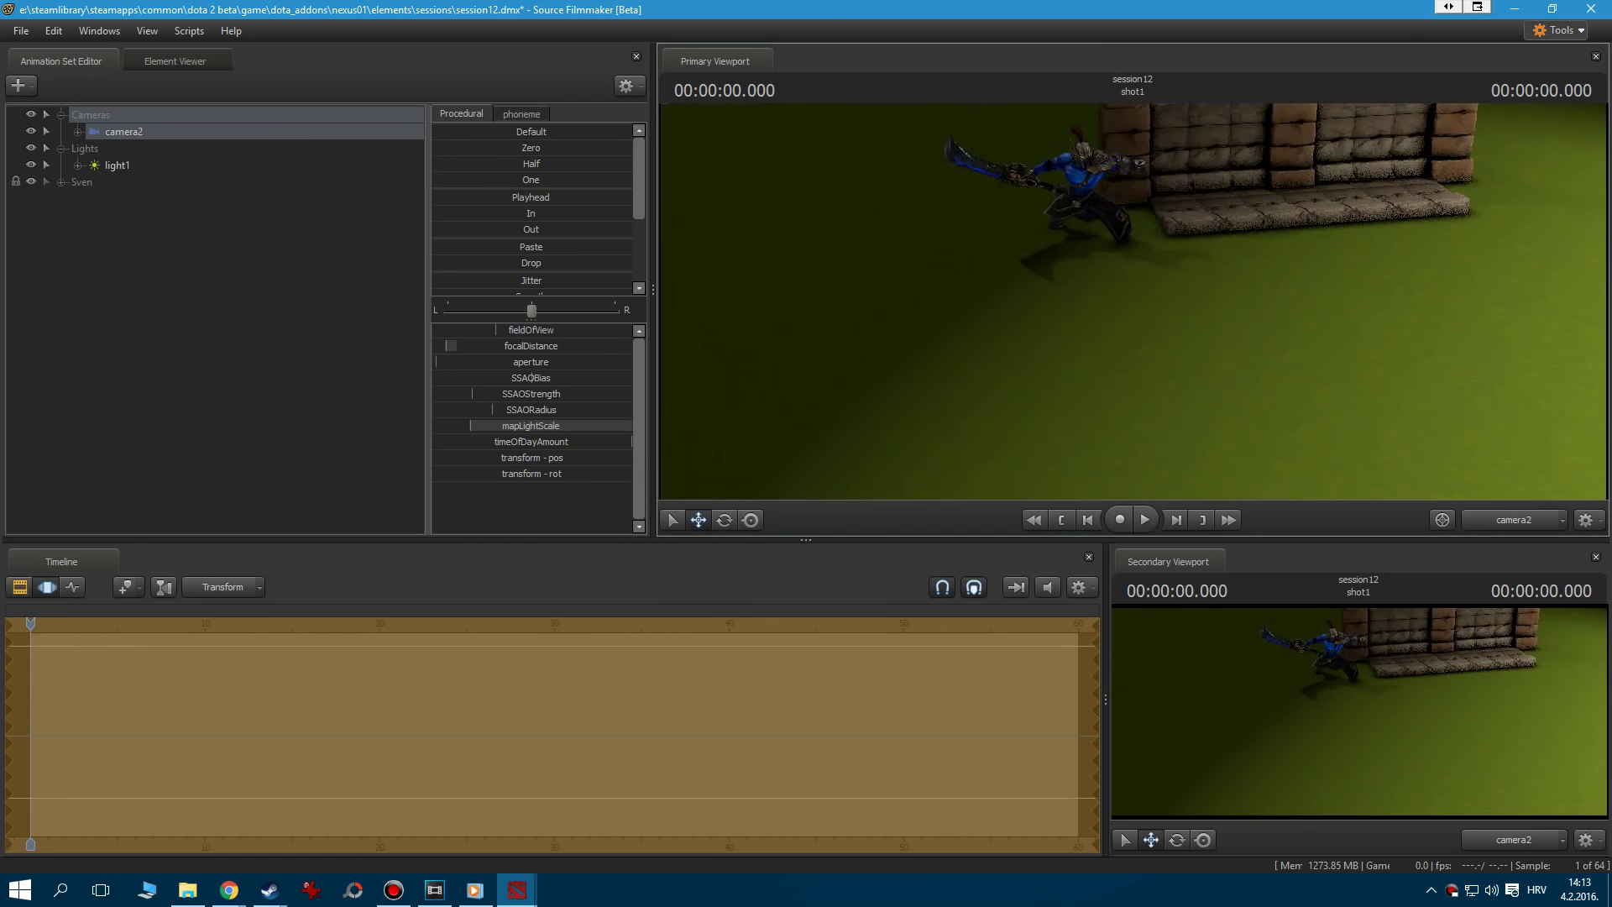
drag(977, 285, 978, 286)
key(s)
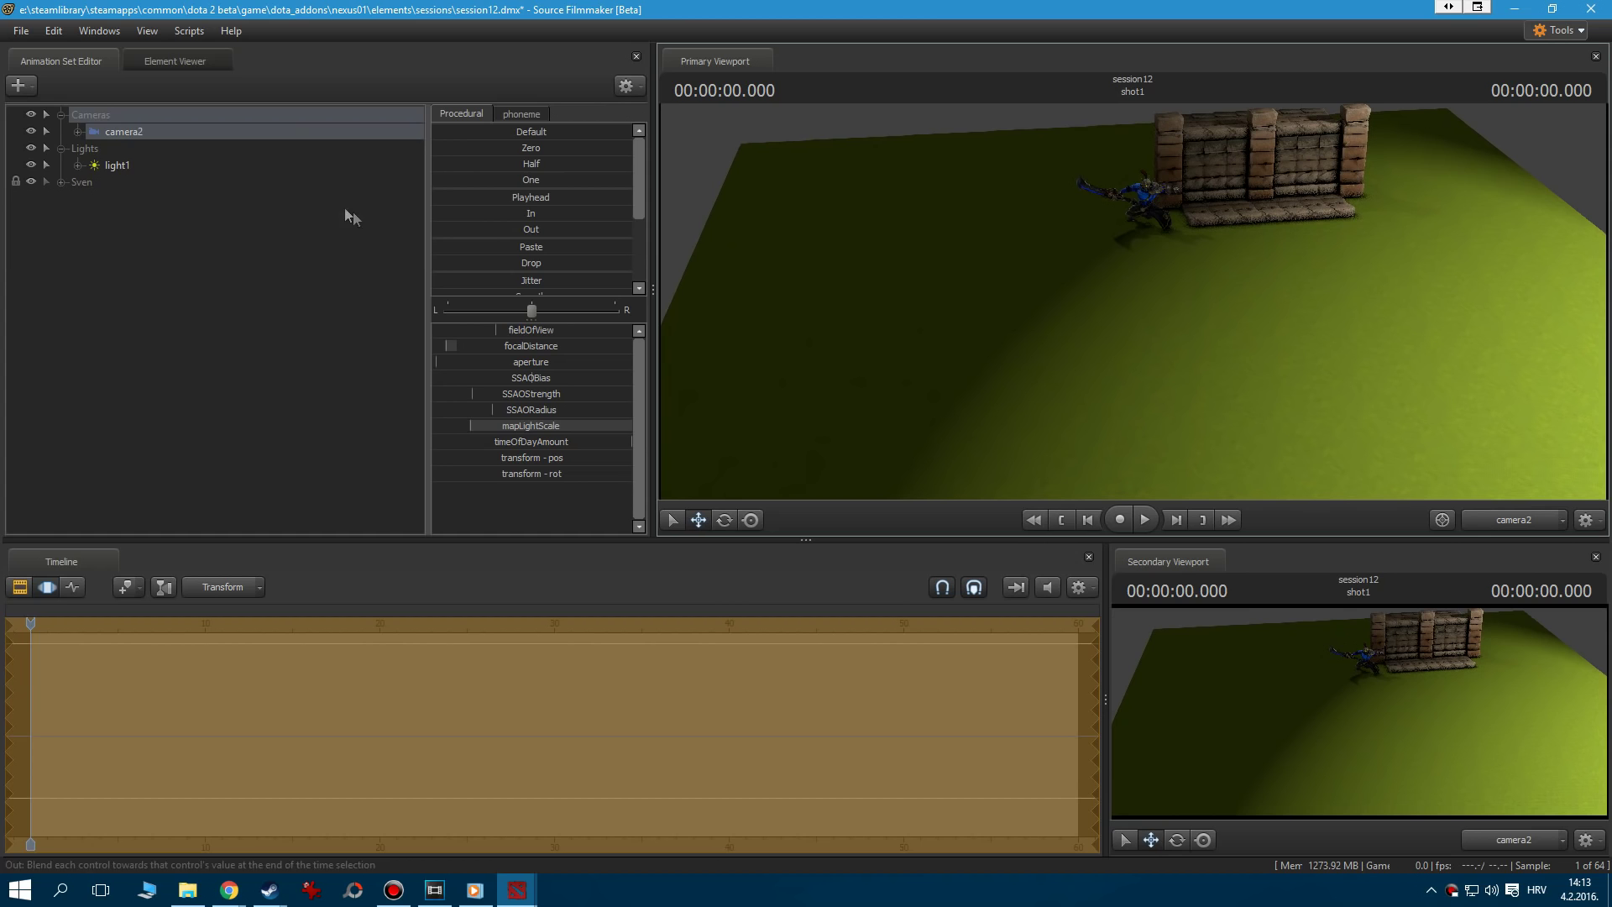
Widen light1's horizontalFOV and verticalFOV and increase its maxDistance.
click(118, 165)
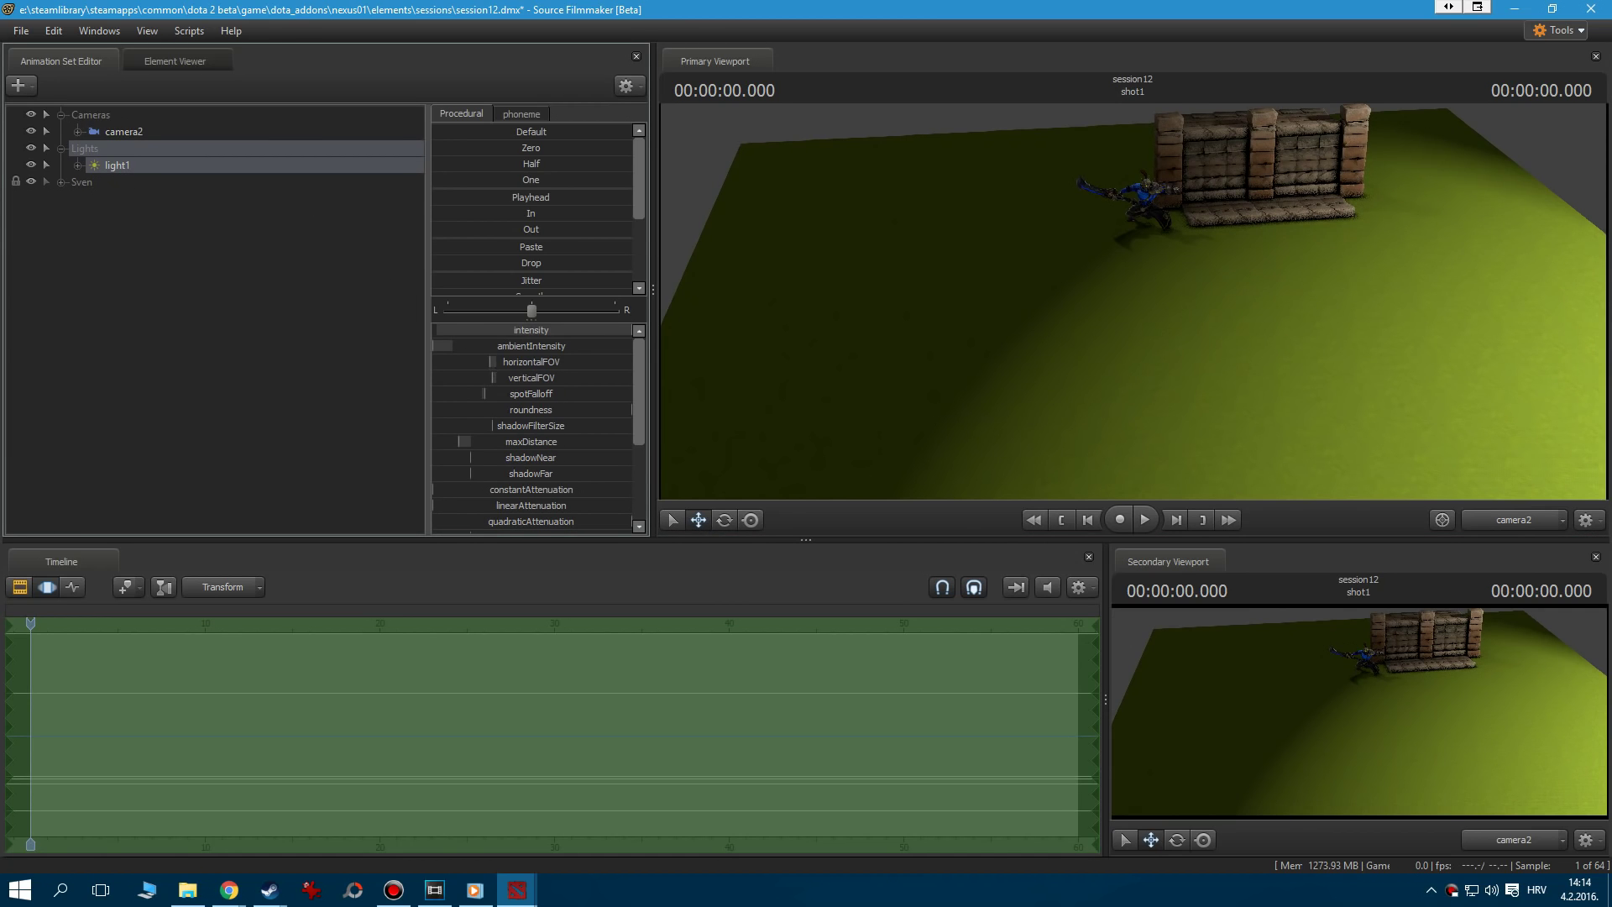
drag(491, 362, 522, 362)
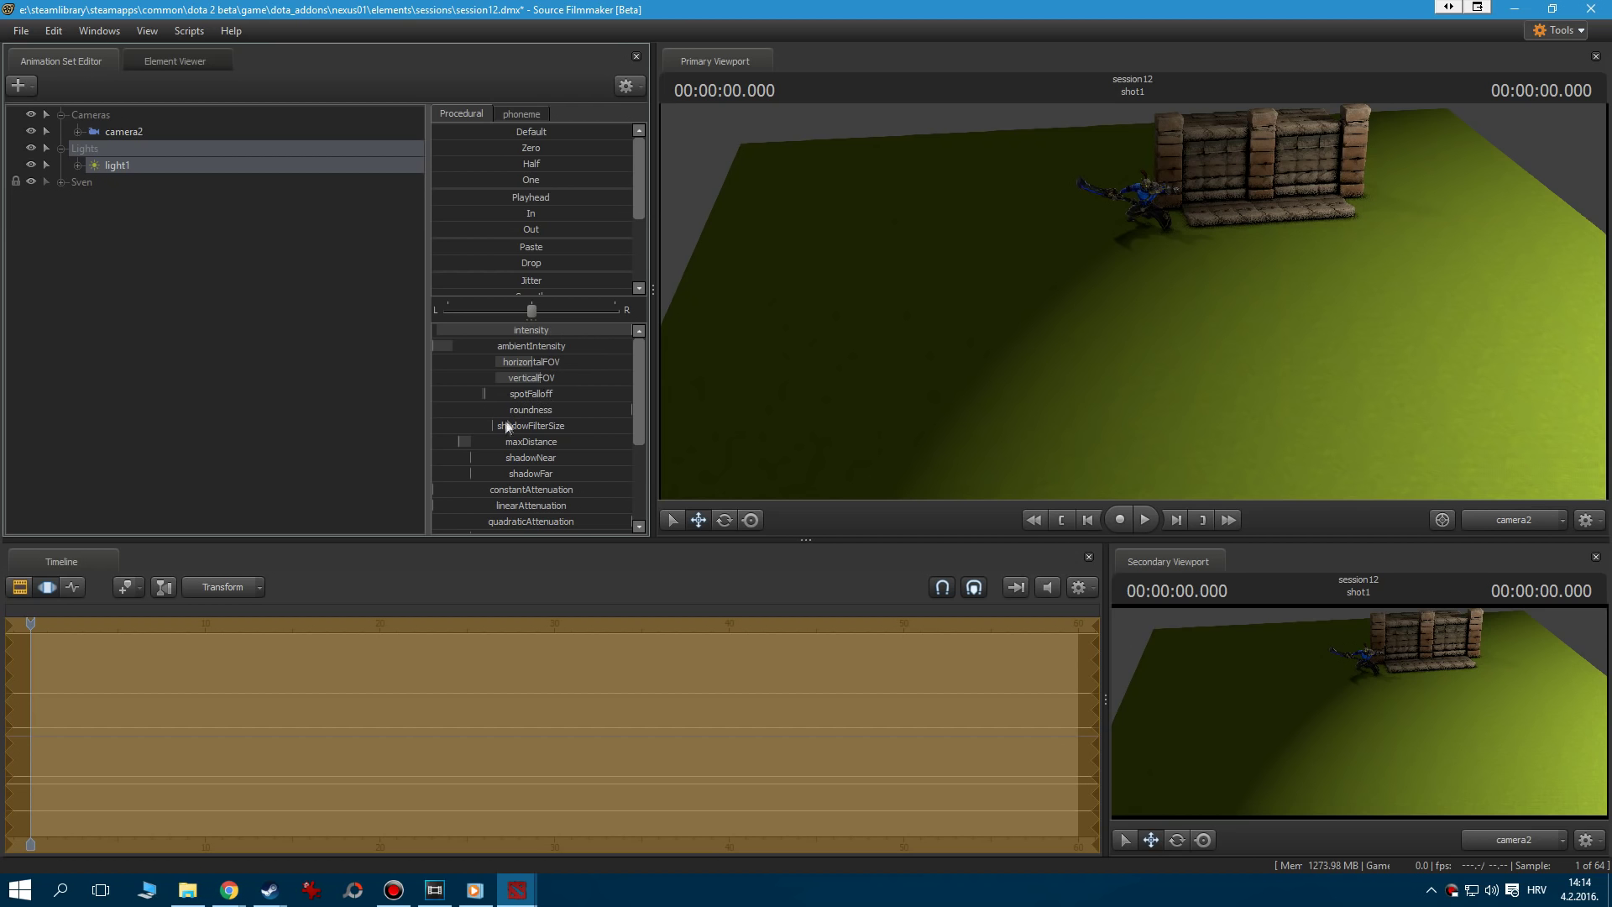
drag(464, 440, 481, 440)
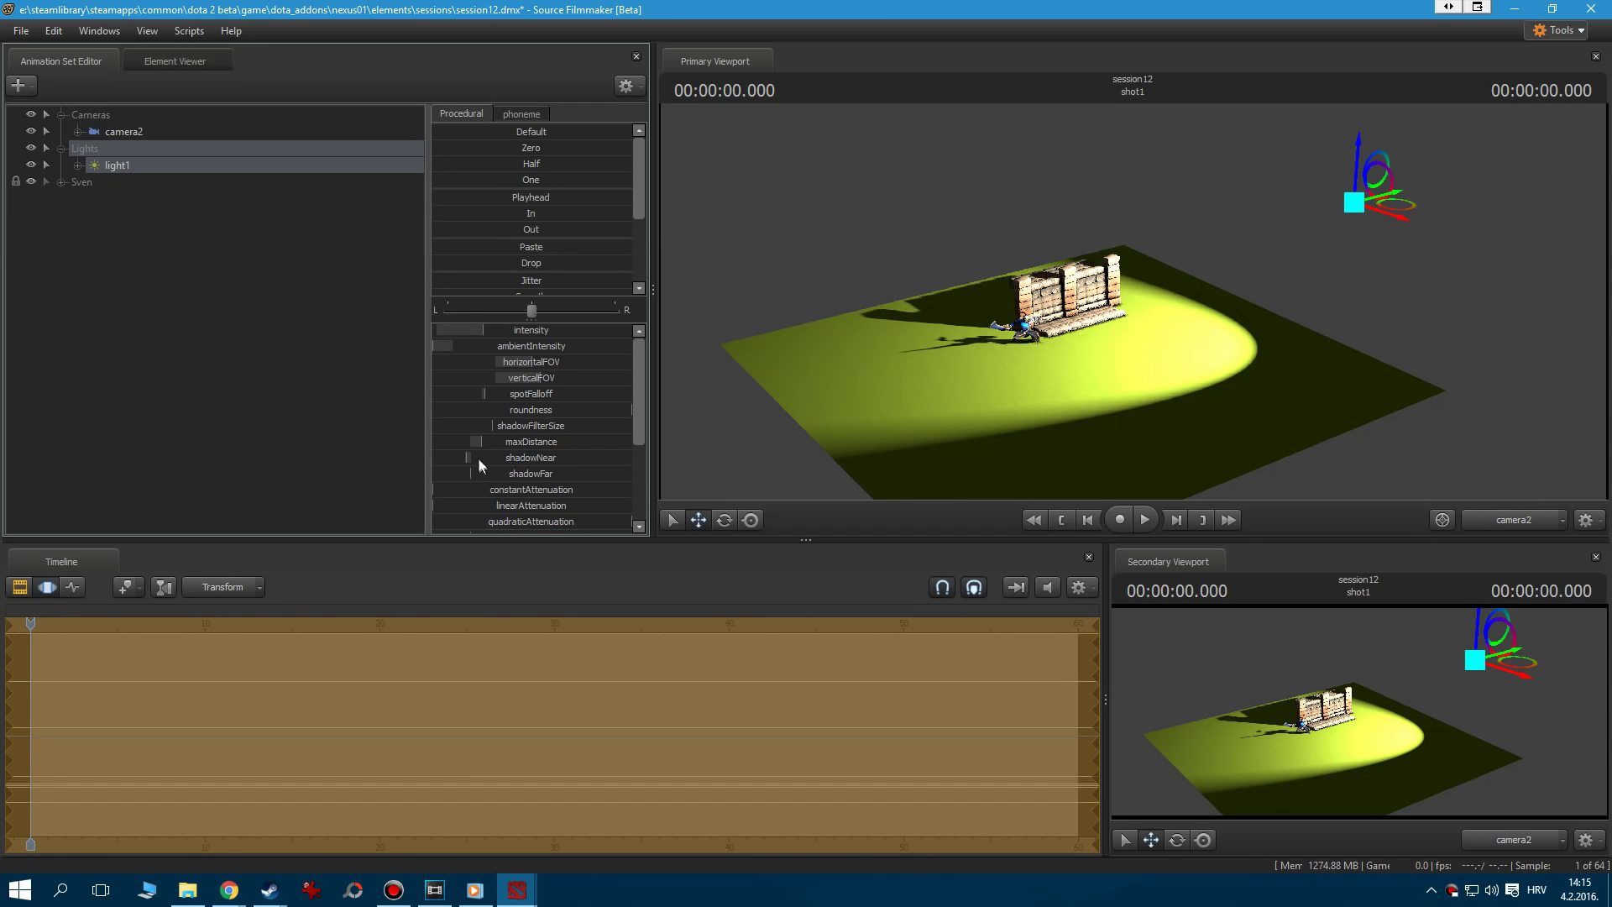
Show light1's frustum in the camera2 view and raise the light's shadowNear to its maximum.
right_click(260, 167)
click(322, 349)
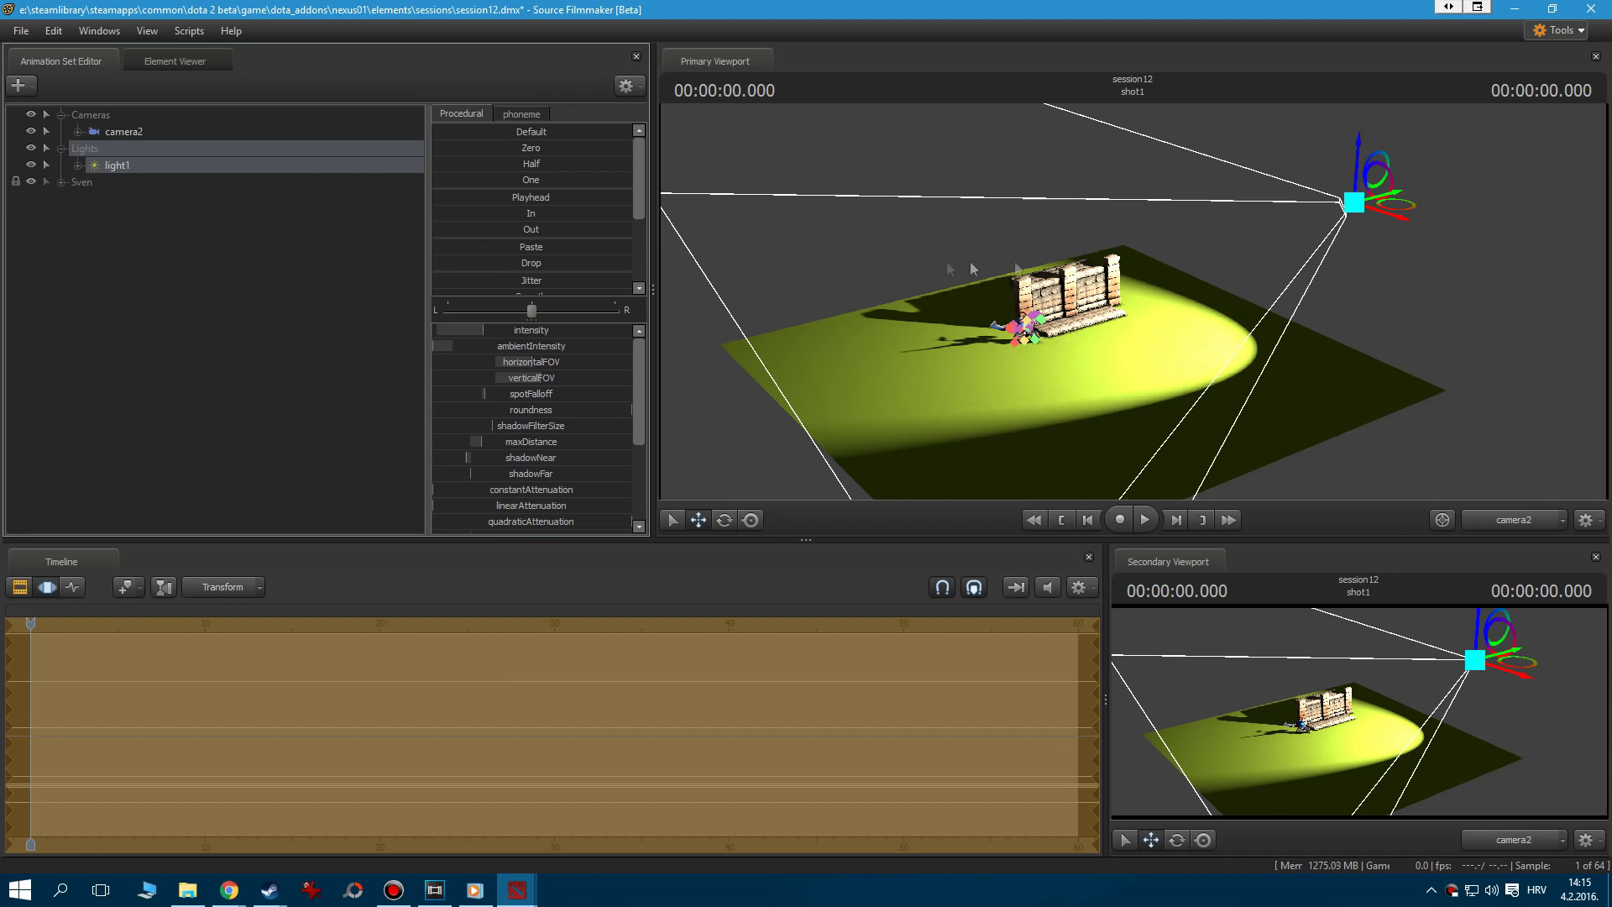
click(130, 133)
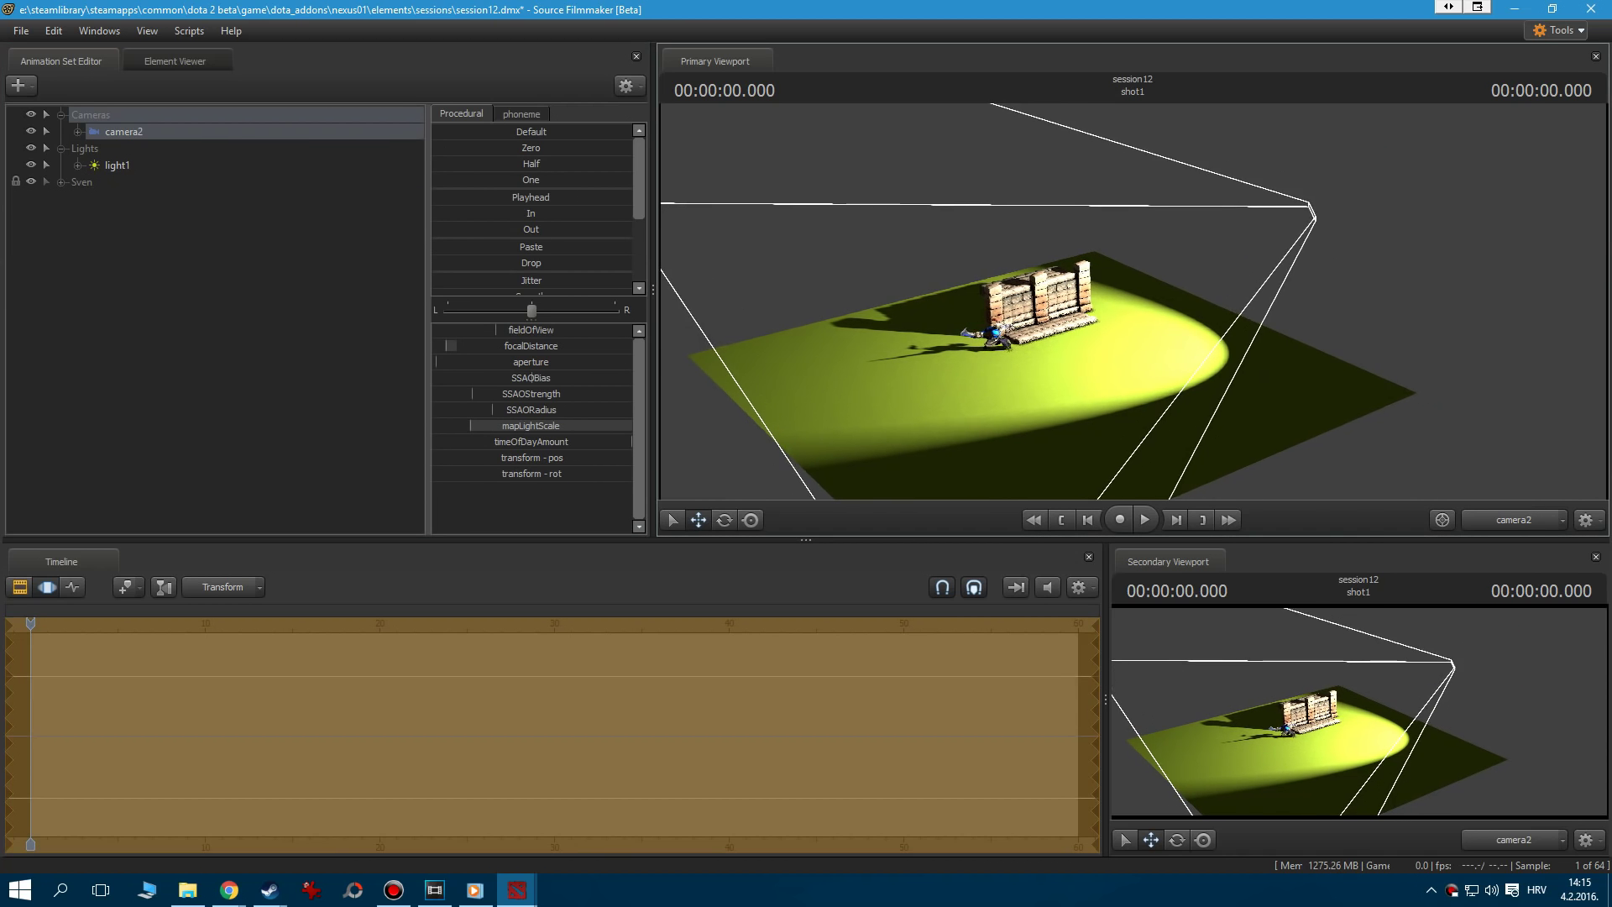
click(117, 165)
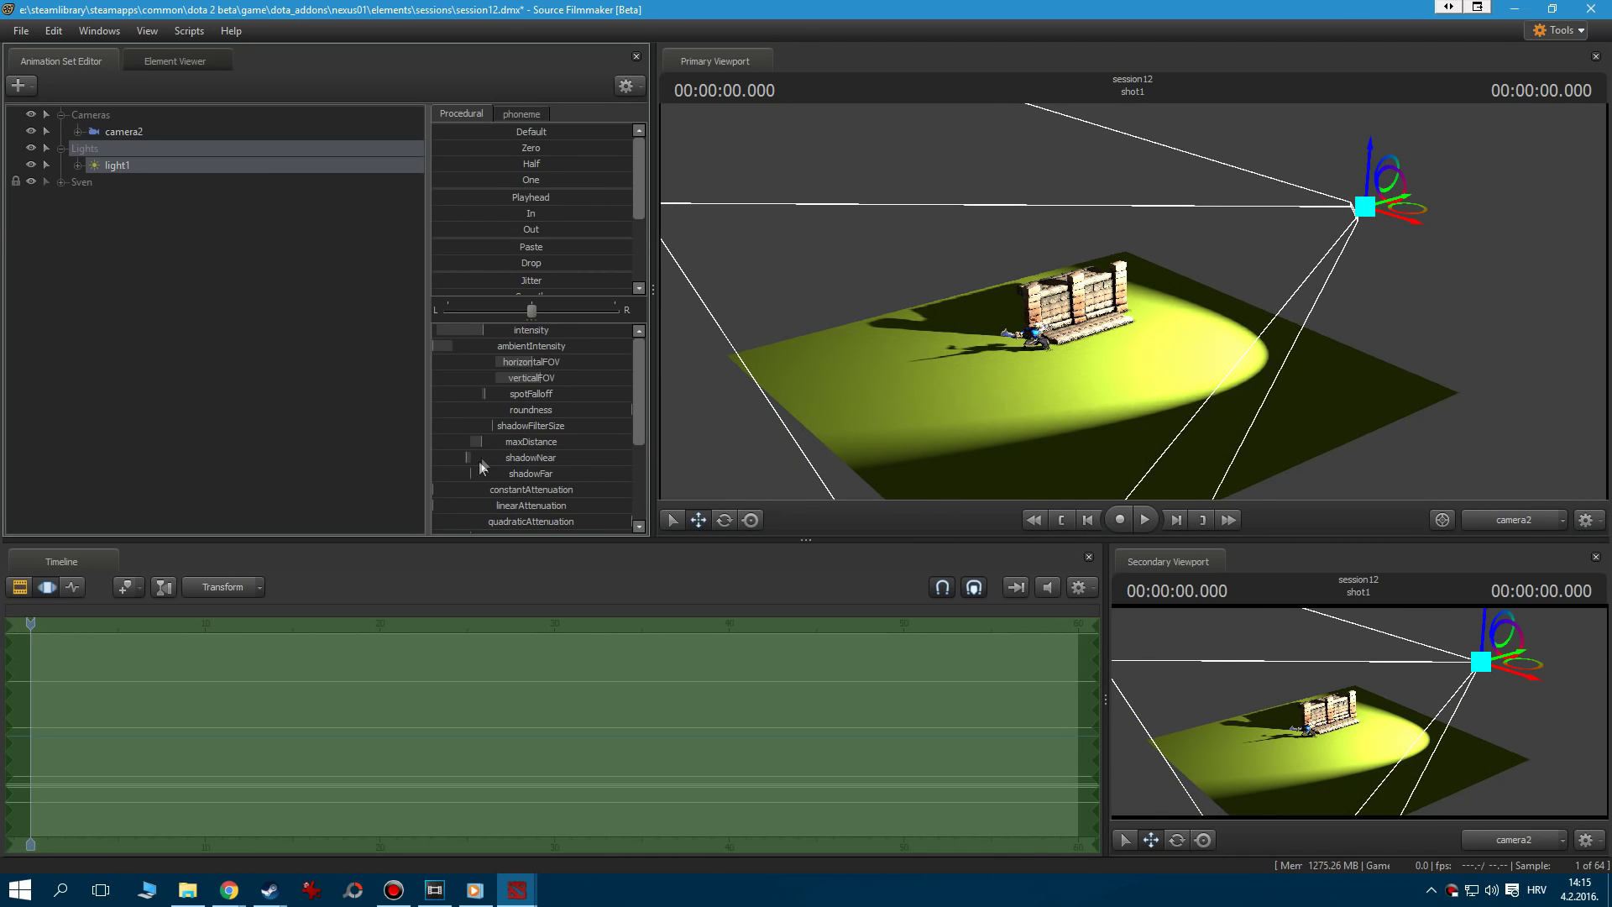
drag(480, 459, 651, 464)
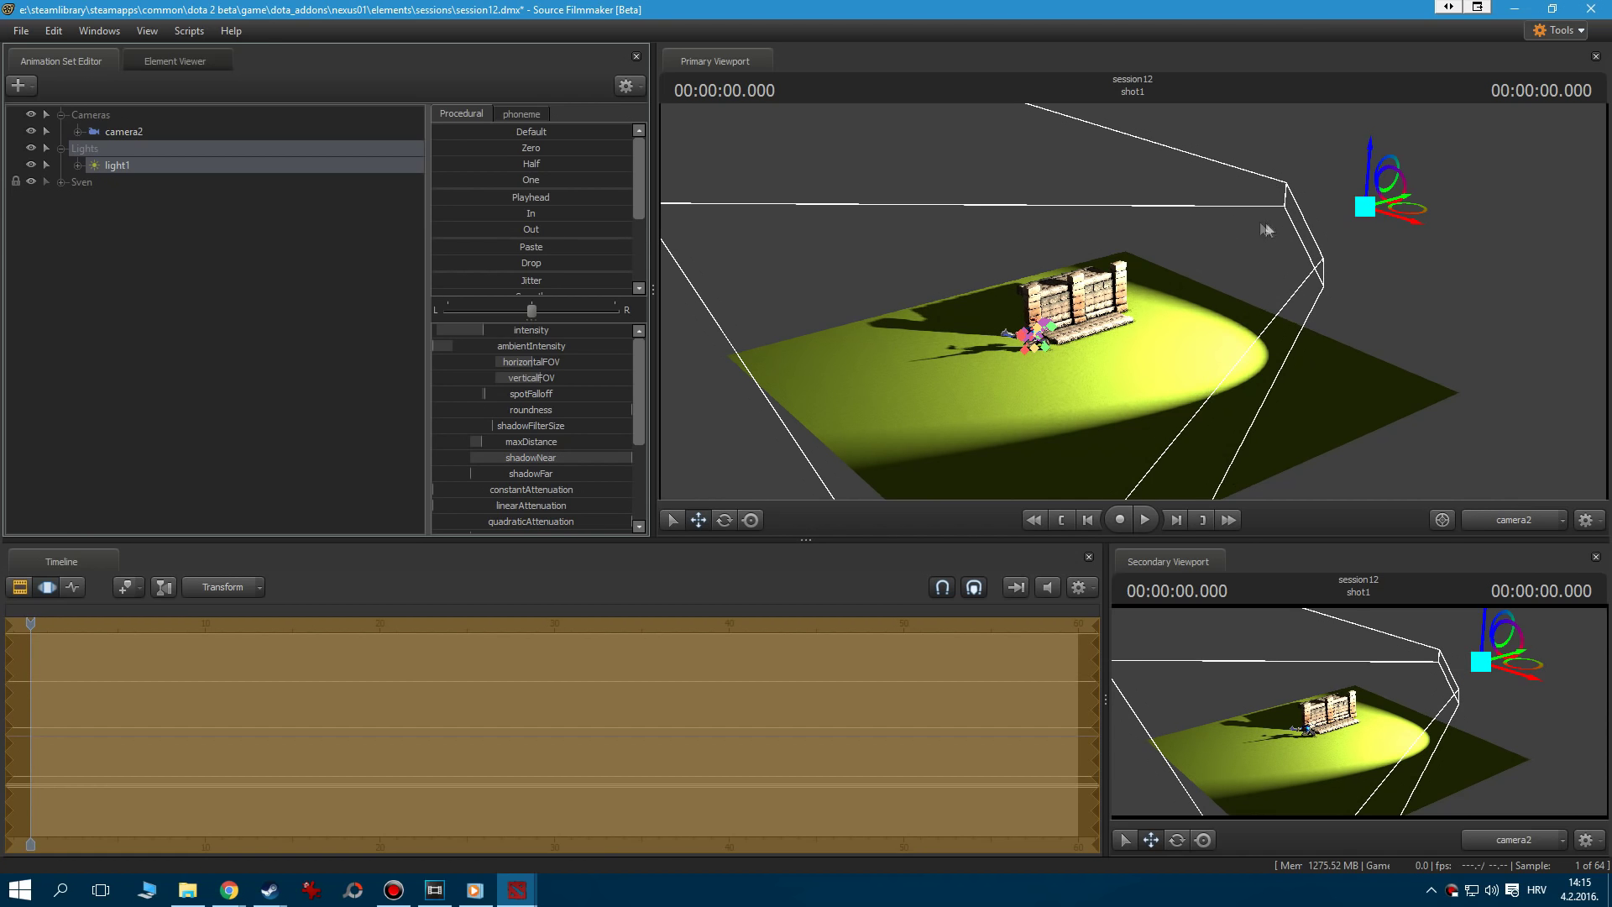
Lower light1's shadowNear and adjust its shadowFar.
drag(598, 460, 483, 475)
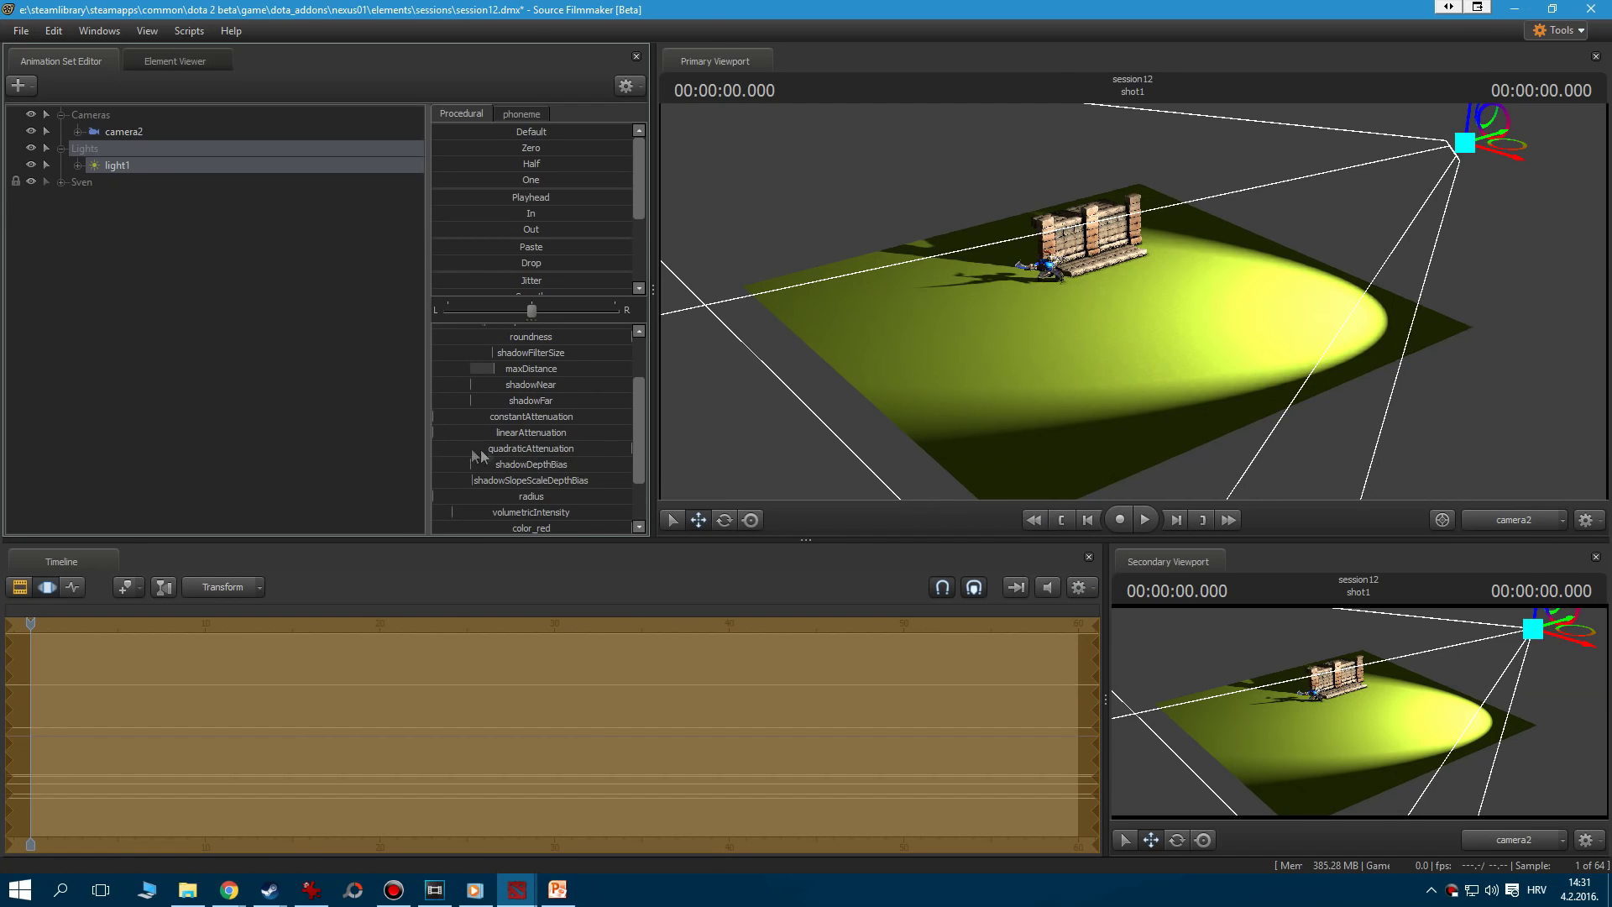
Zero light1's quadraticAttenuation, add a little constantAttenuation and reduce the intensity to demonstrate constant falloff.
drag(628, 455, 445, 424)
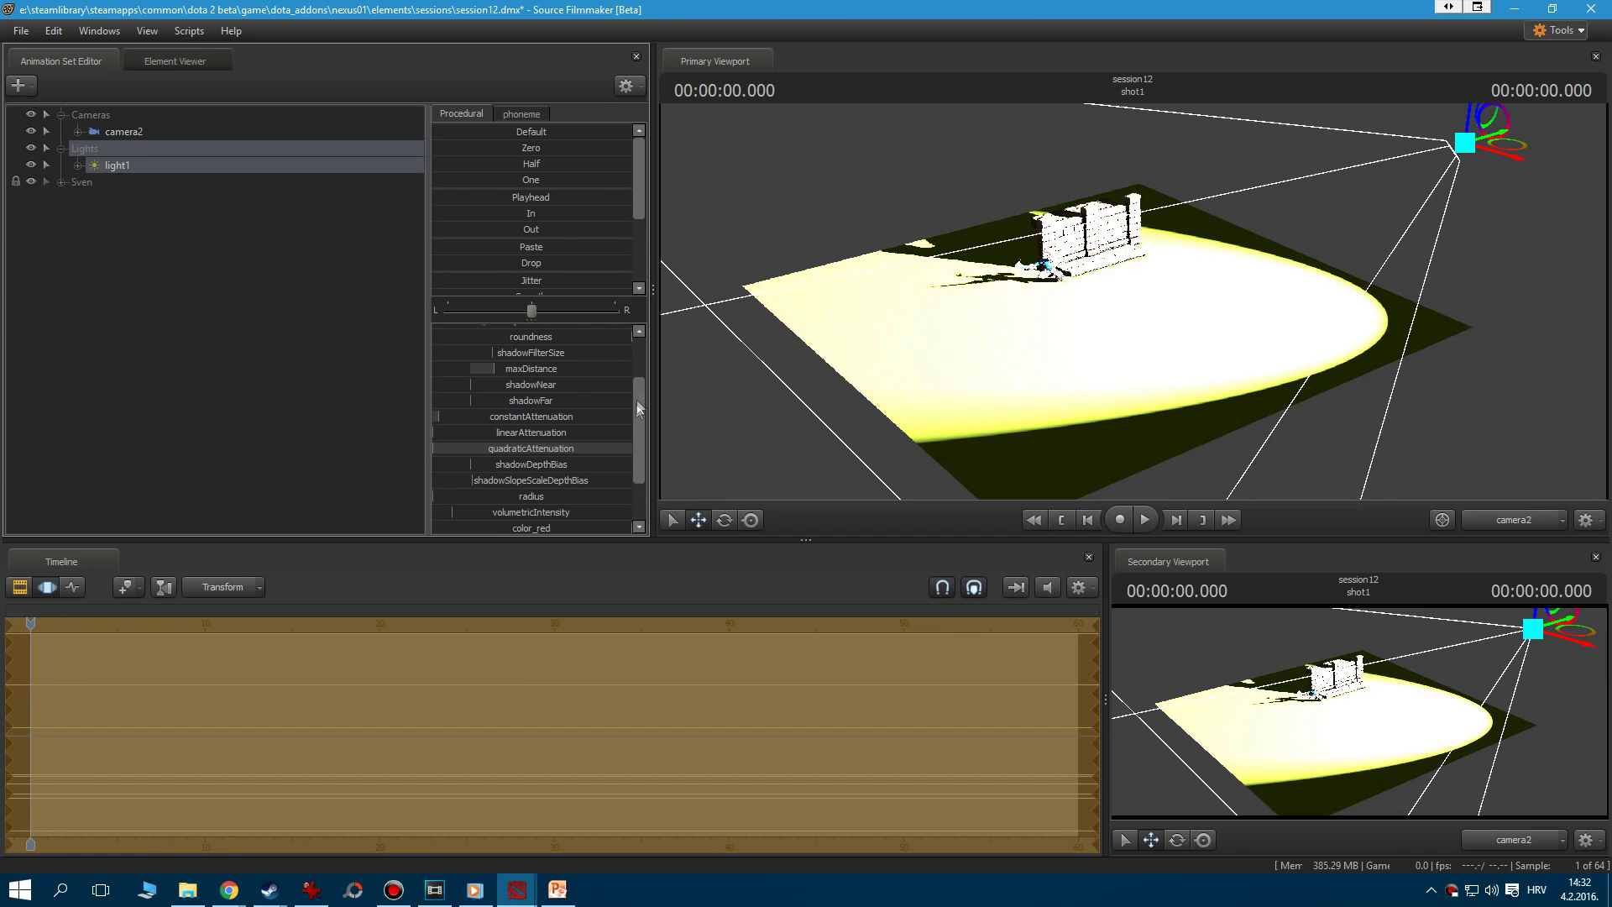
drag(639, 409, 642, 363)
drag(475, 330, 437, 331)
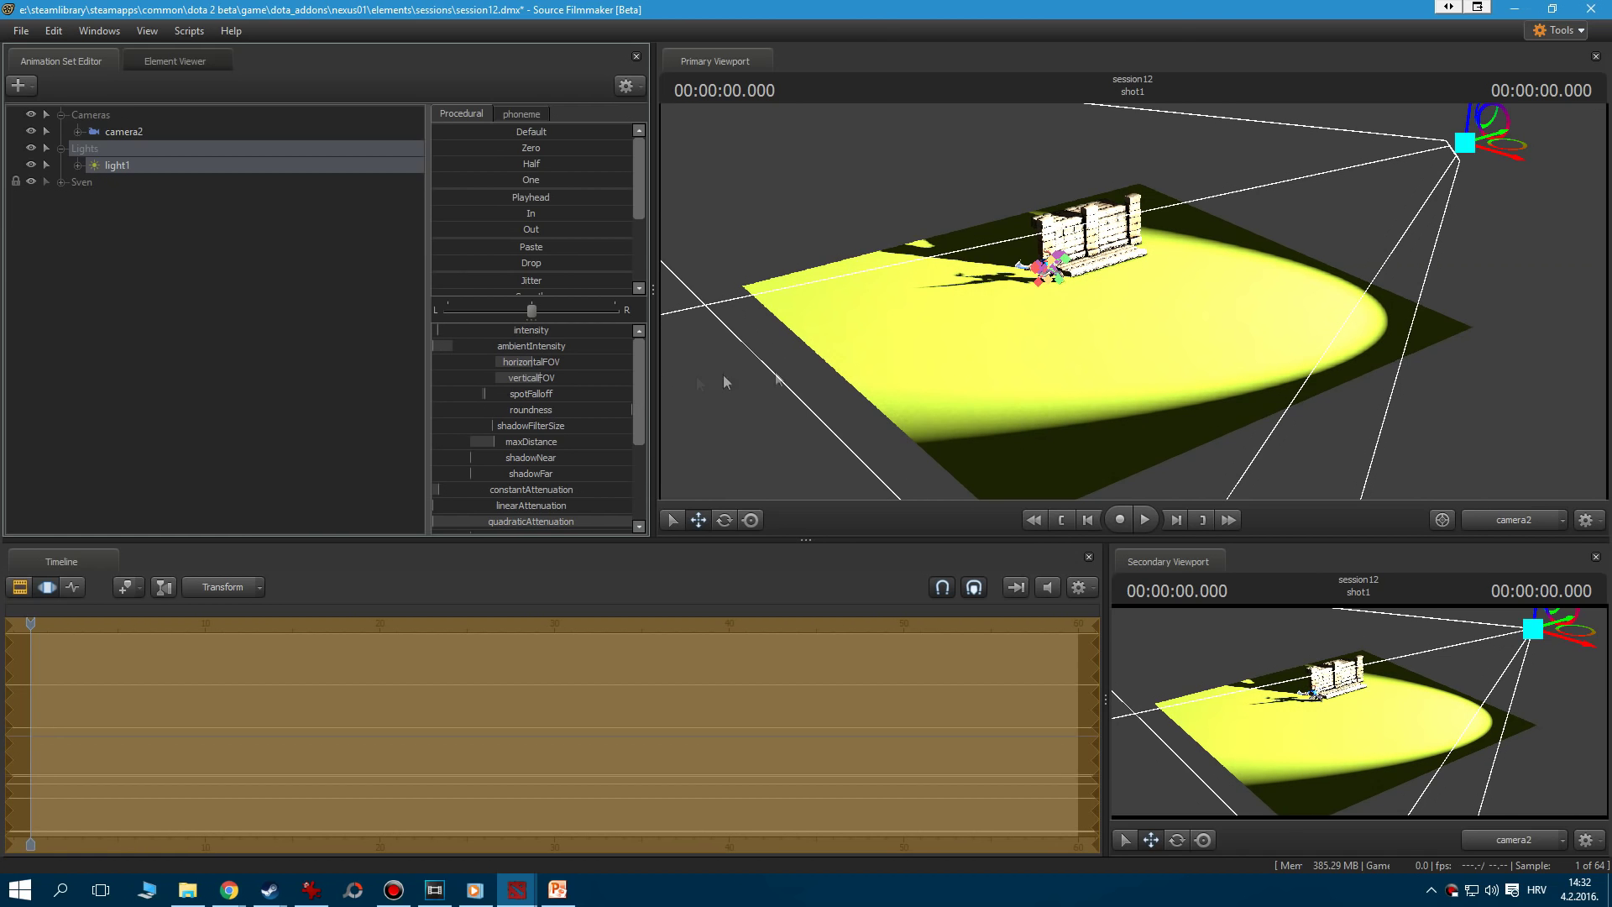
Switch light1 to linear falloff by raising linearAttenuation and zeroing constantAttenuation, with a lower intensity.
drag(635, 359, 638, 405)
drag(436, 402, 450, 403)
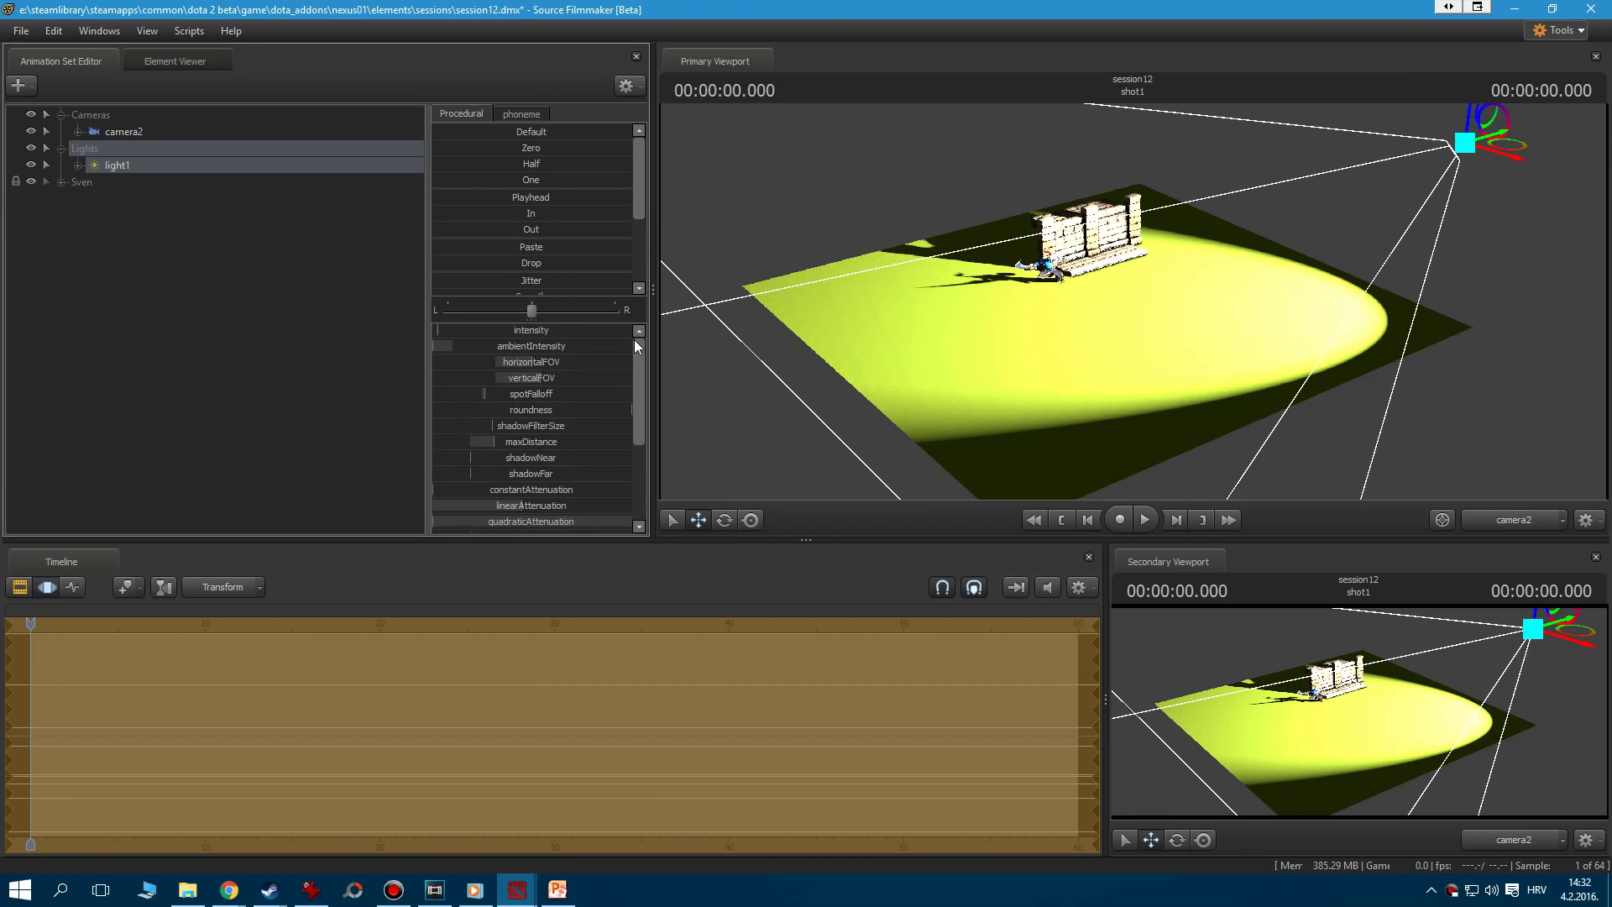
drag(445, 334, 440, 334)
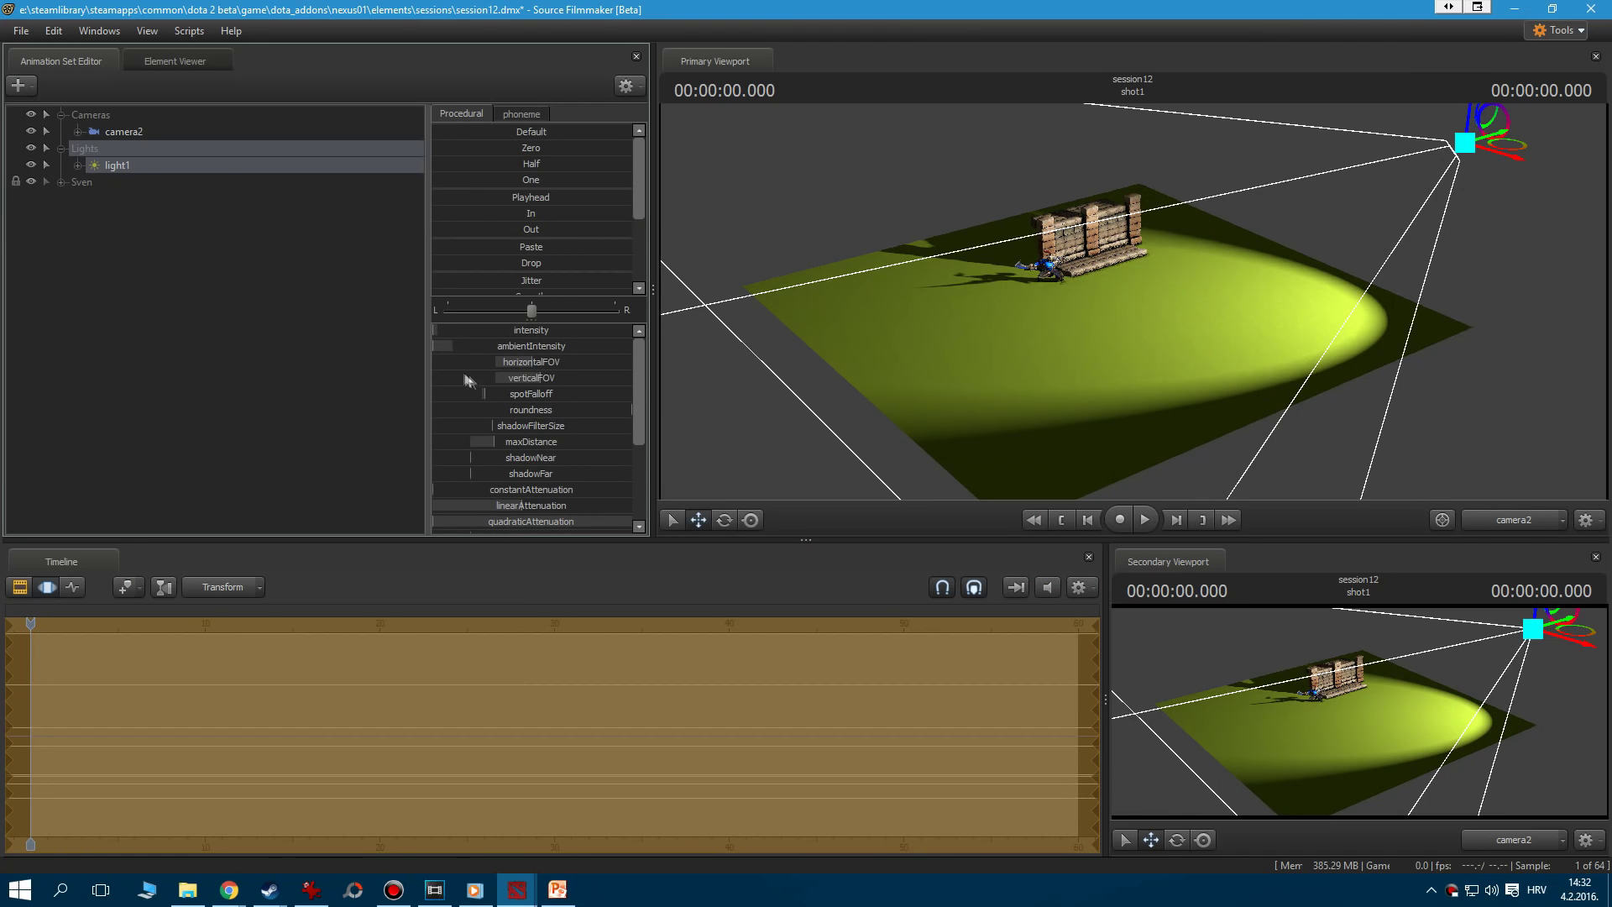
Return light1 to quadratic falloff by zeroing linearAttenuation and maximizing quadraticAttenuation, and raise its intensity.
scroll(475, 433, down, 1)
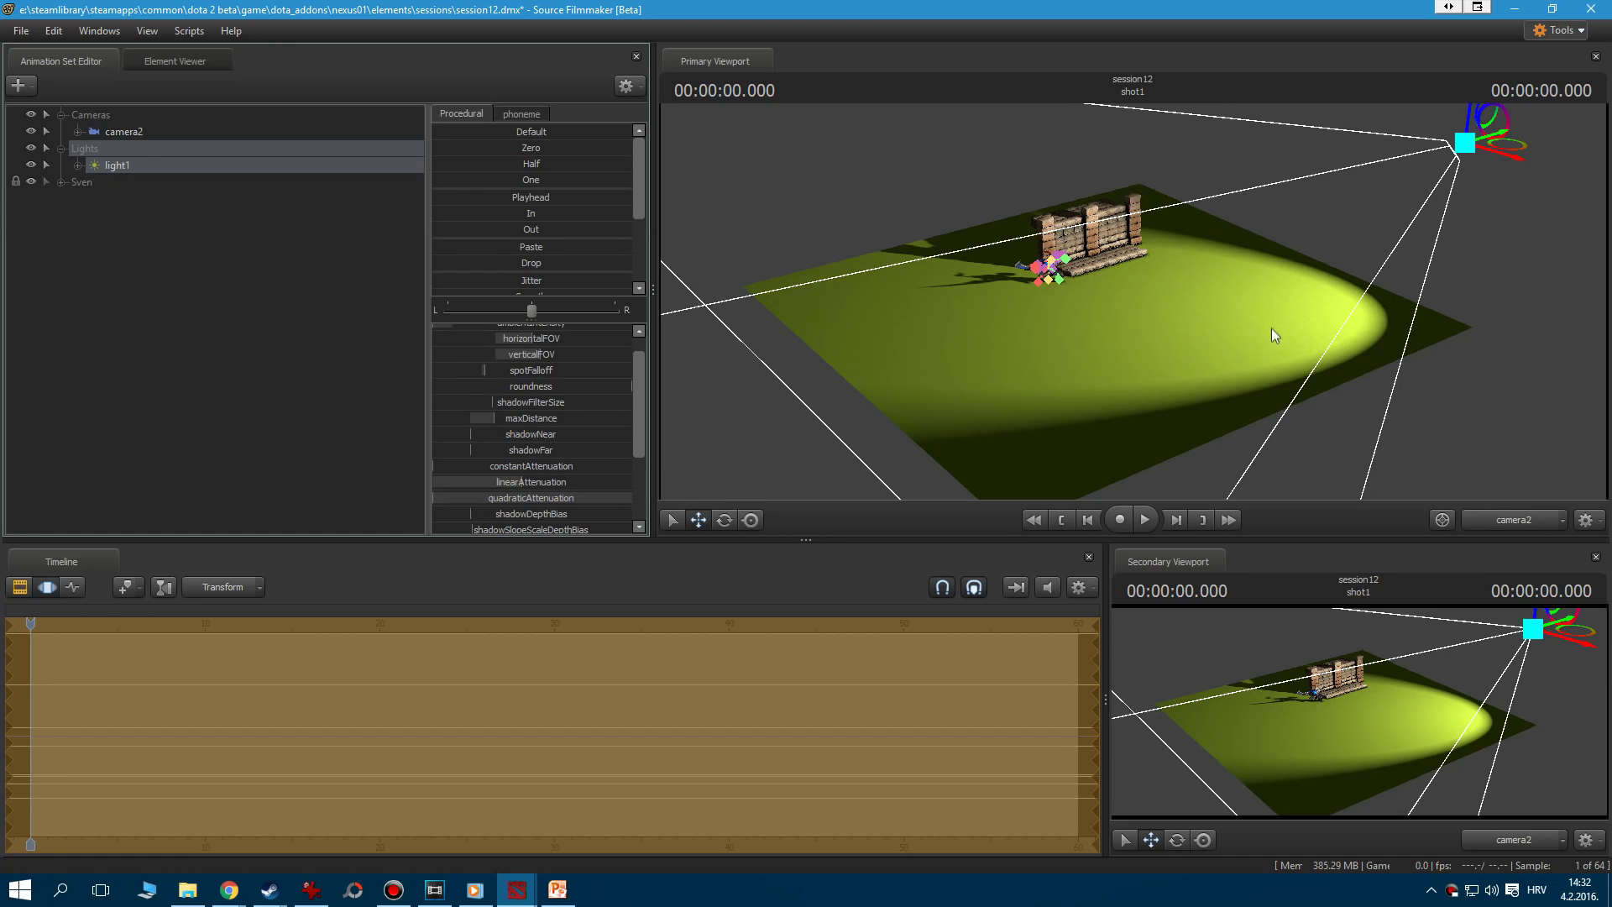
drag(509, 481, 501, 482)
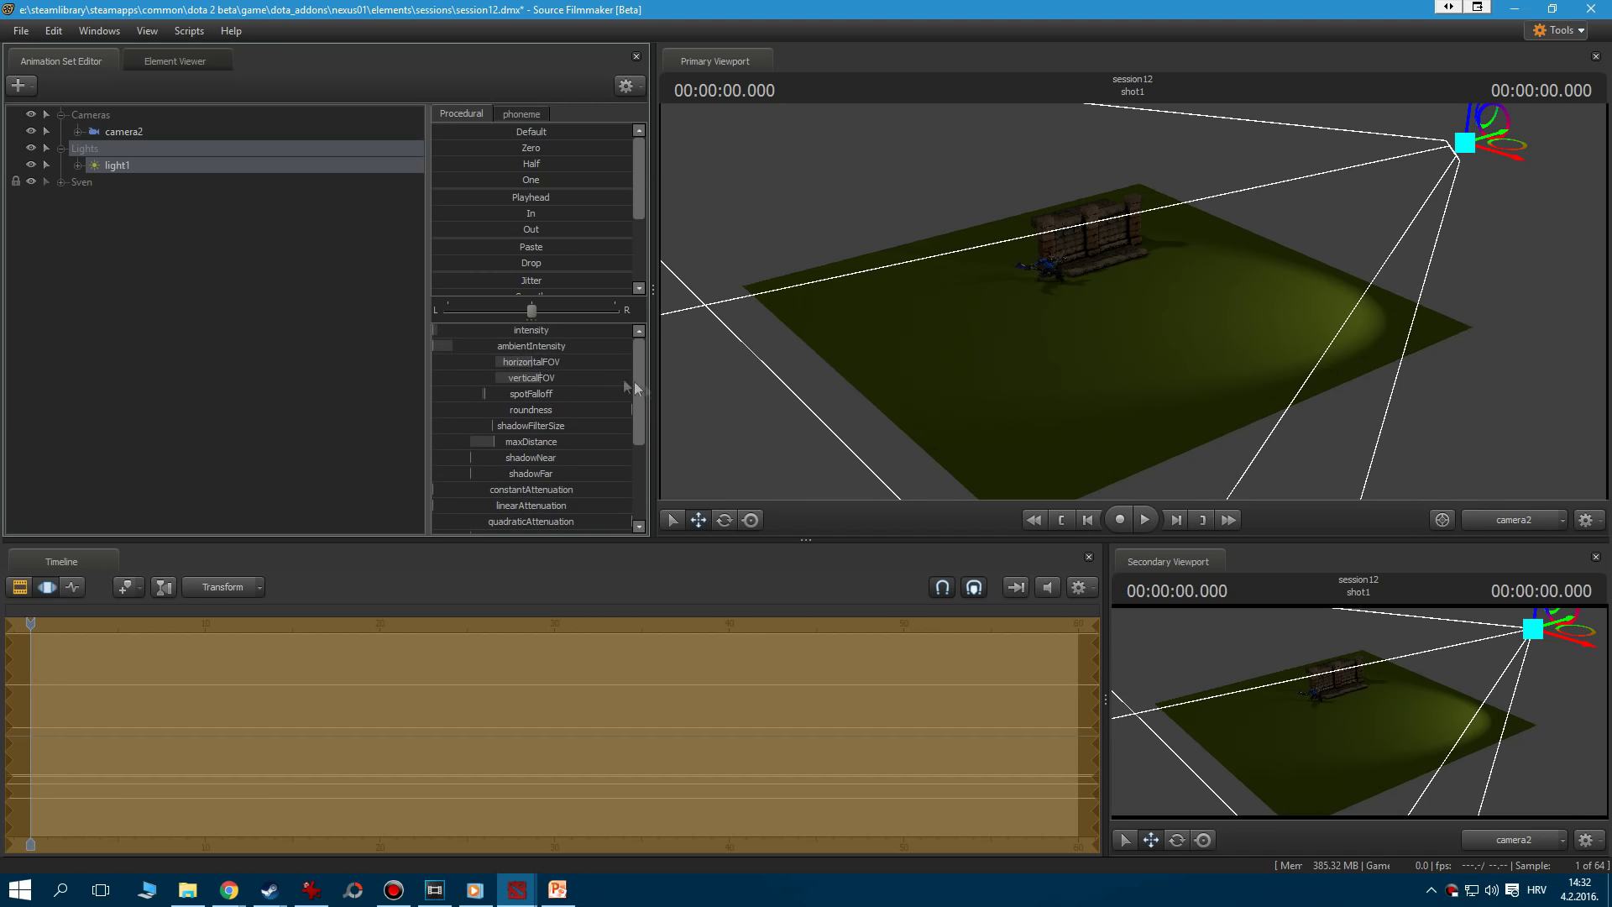
drag(472, 335, 537, 335)
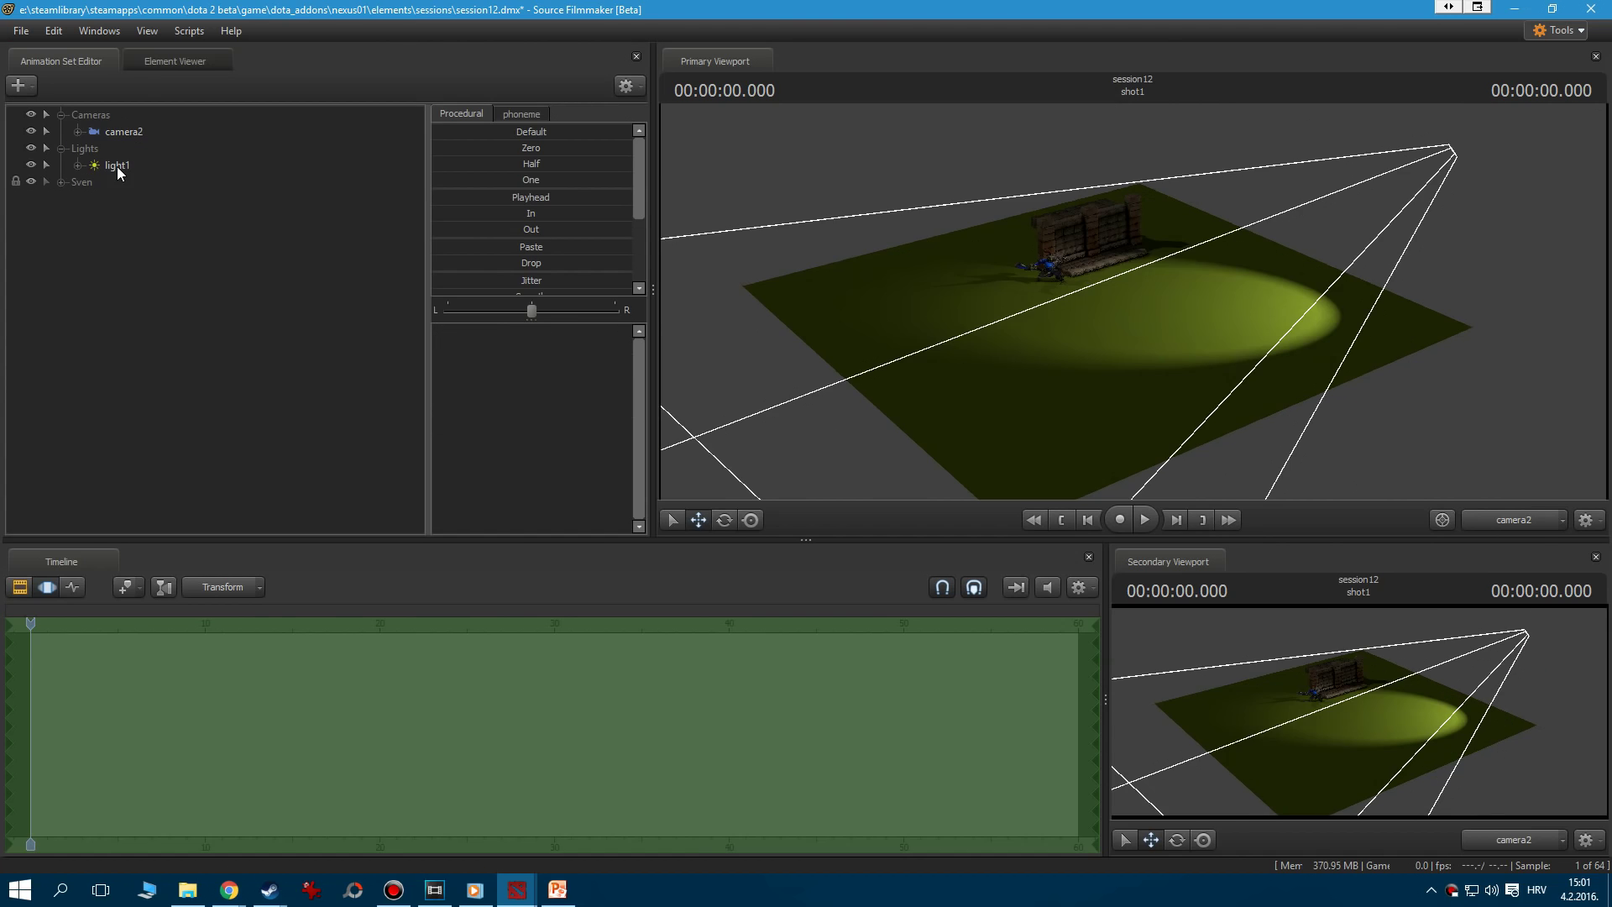
Look through light1 in the secondary viewport and fly it close above the brick wall.
drag(118, 167, 1428, 699)
key(w)
key(w)
key(w)
key(s)
key(s)
key(a)
Look through camera2 in the primary viewport and move it to a close-up of the wall's bricks.
drag(117, 132, 1108, 311)
key(w)
key(w)
drag(1124, 393, 1124, 393)
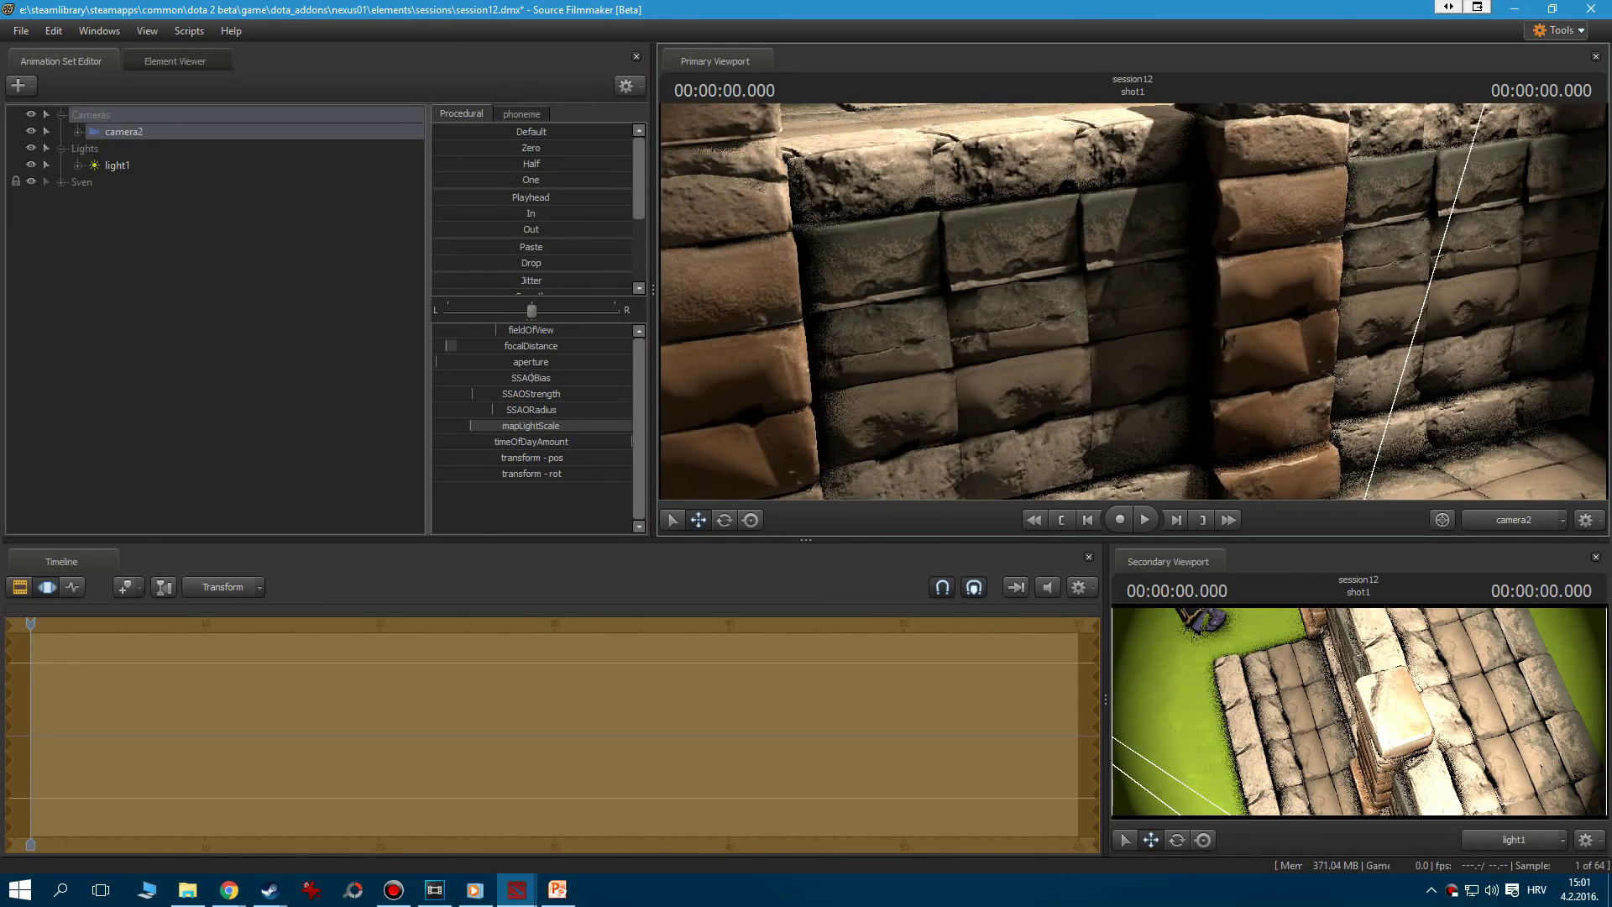
Try a different shadowDepthBias on light1 and reset it to default.
click(118, 166)
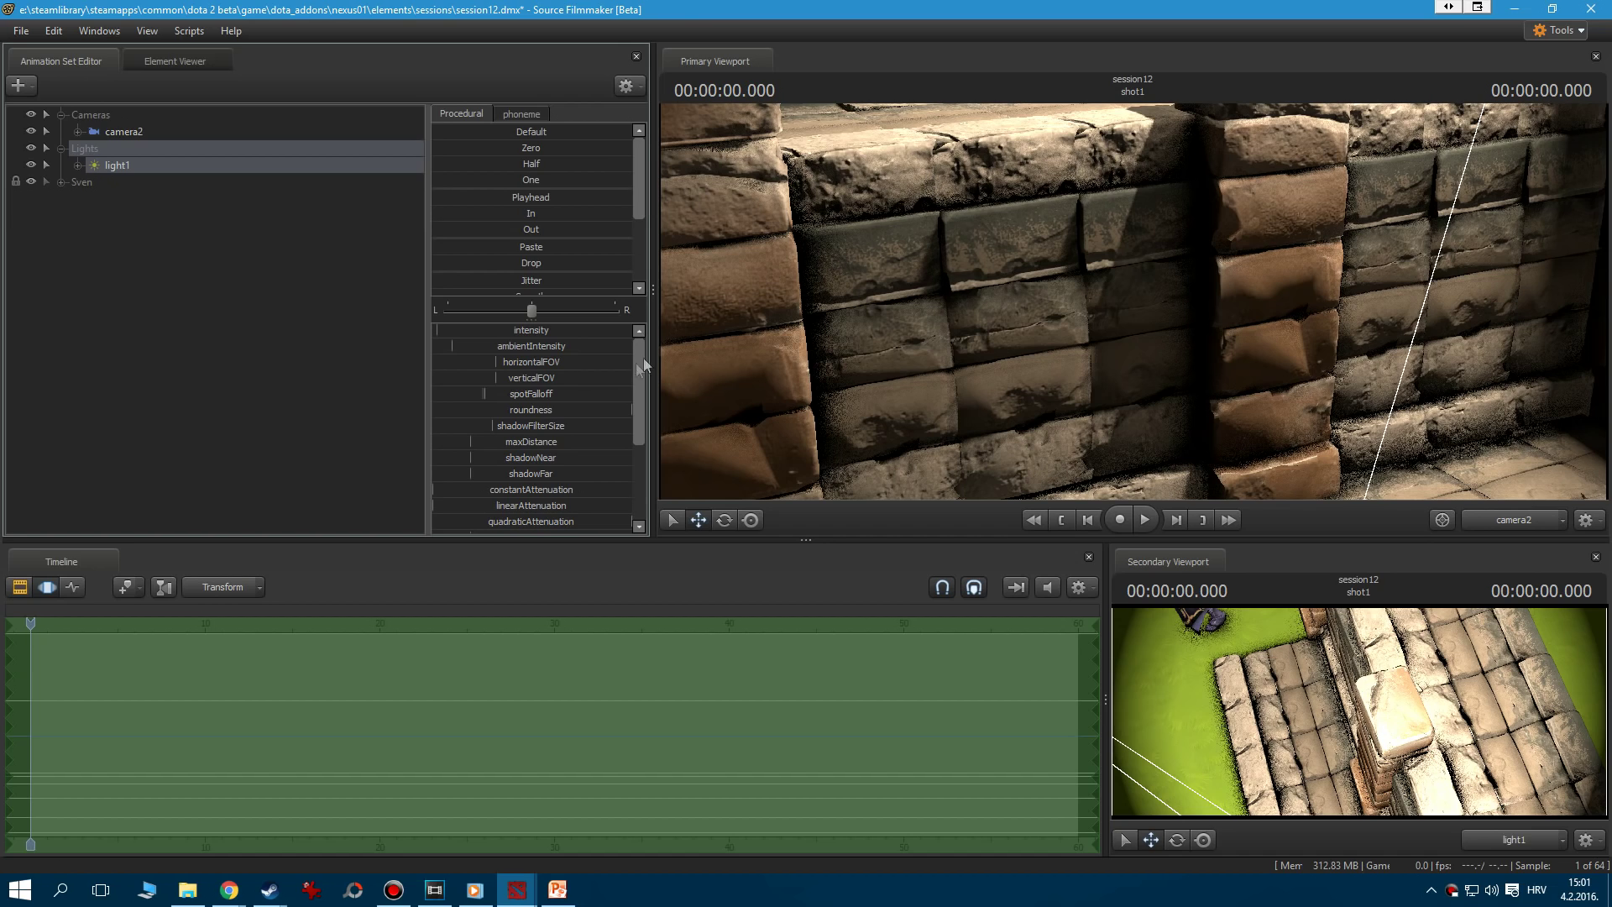
drag(642, 373, 648, 433)
mouse_move(489, 428)
mouse_down()
mouse_move(632, 428)
mouse_move(470, 428)
mouse_move(633, 429)
mouse_move(487, 428)
mouse_up()
right_click(498, 420)
click(498, 431)
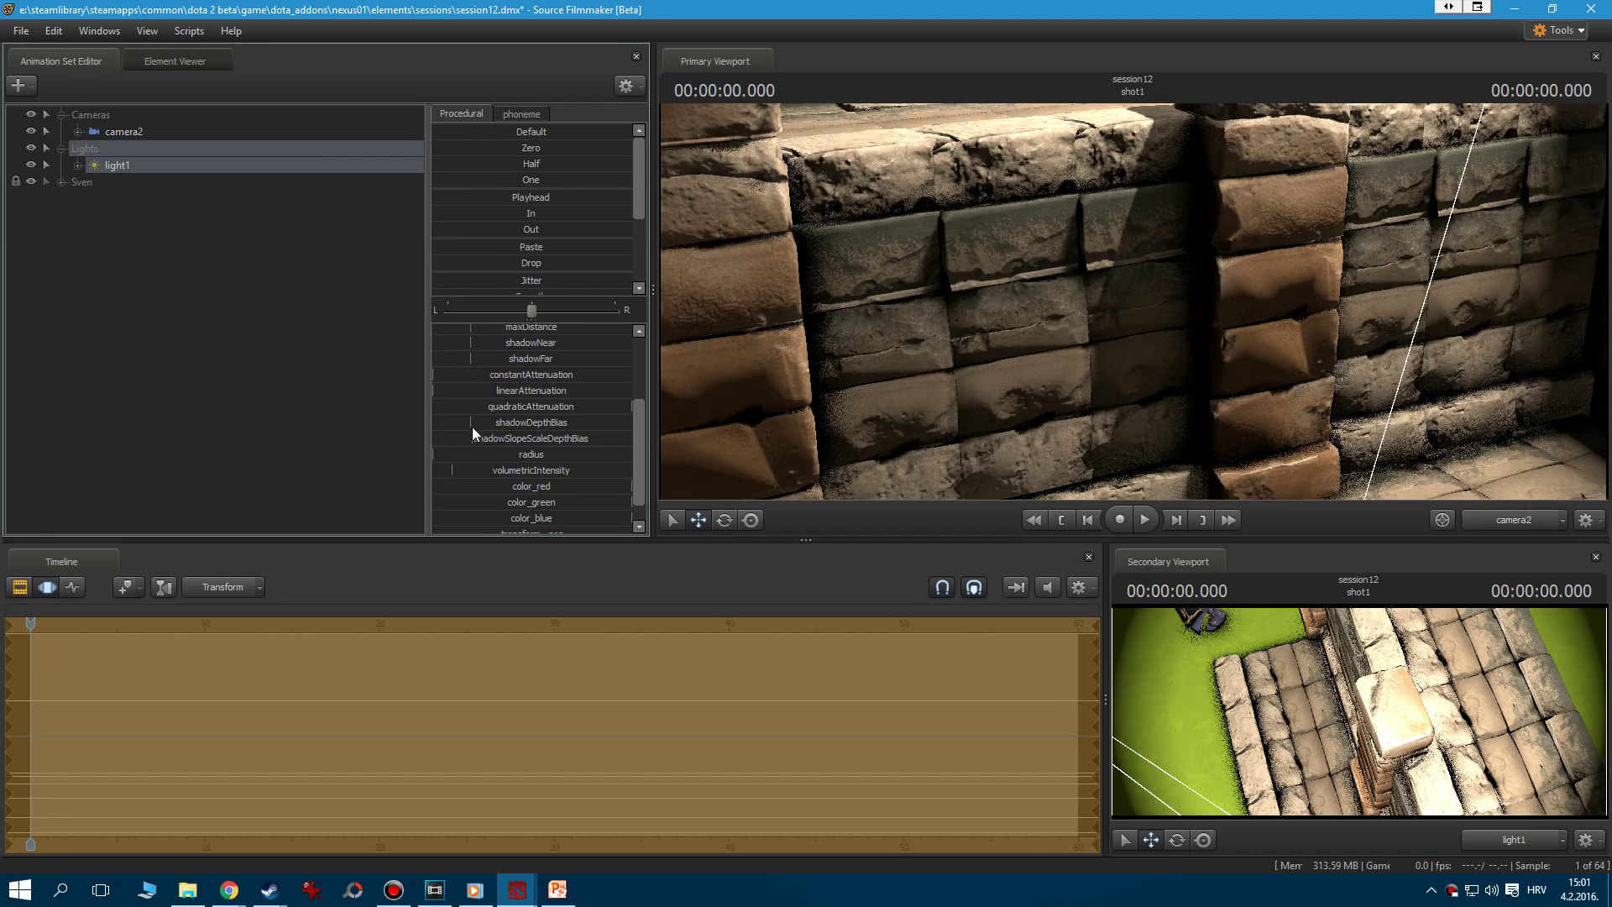
Vary light1's shadowDepthBias and shadowSlopeScaleDepthBias and set both back to default.
drag(472, 427, 522, 438)
right_click(513, 421)
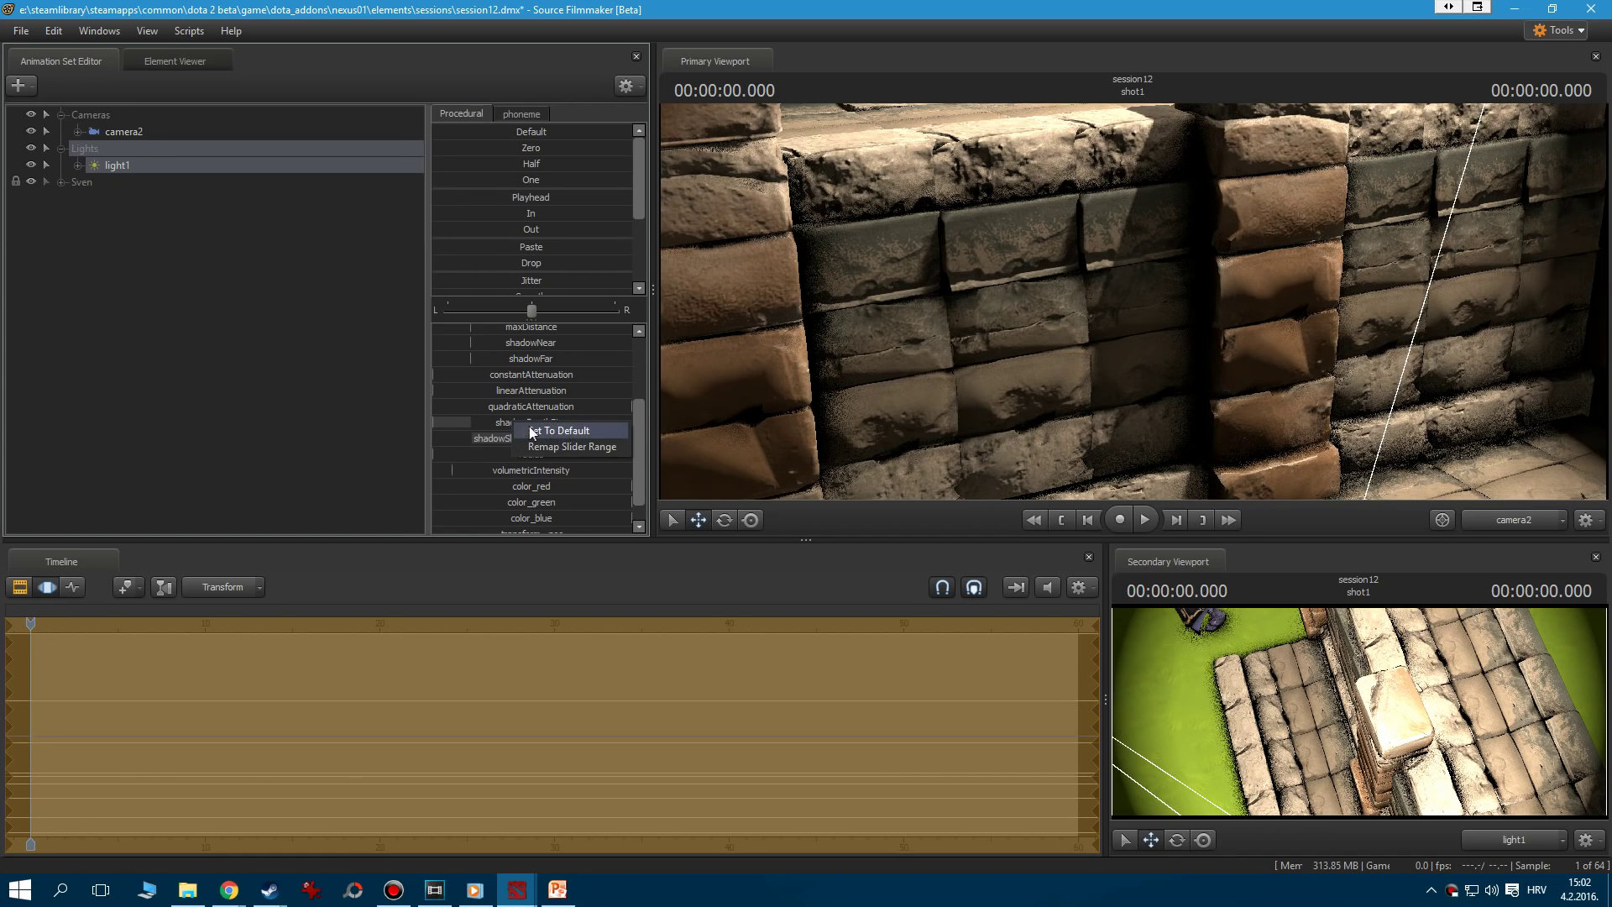
click(530, 431)
right_click(510, 433)
click(536, 442)
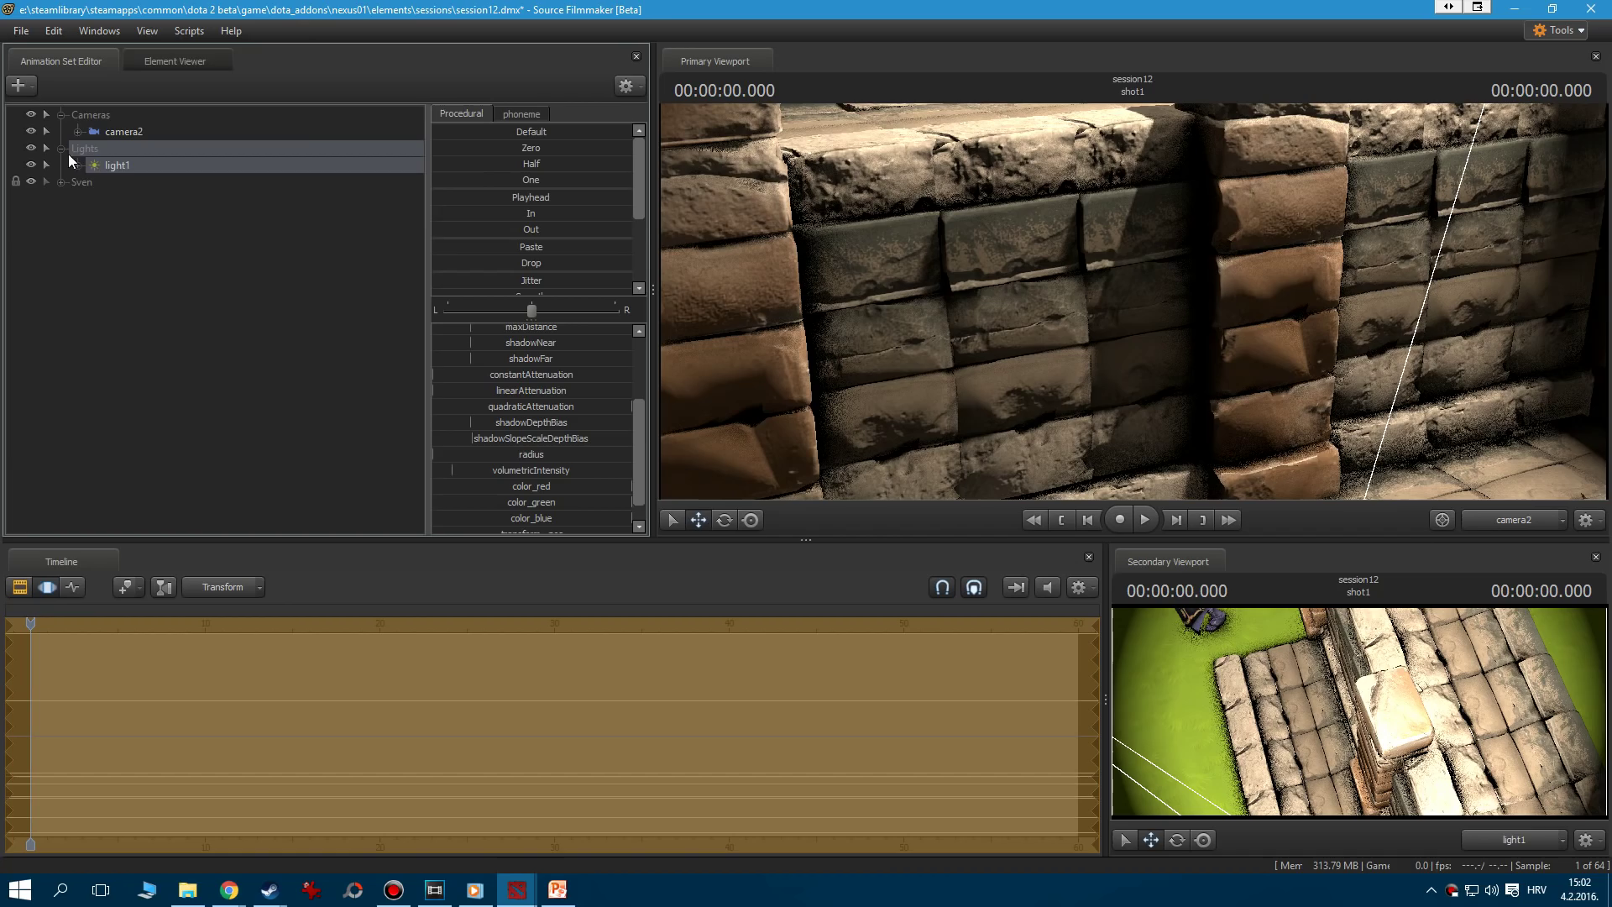
Move light1 to shine down on Sven and reframe camera2 to a close view of Sven and his shadow.
drag(111, 163, 1203, 609)
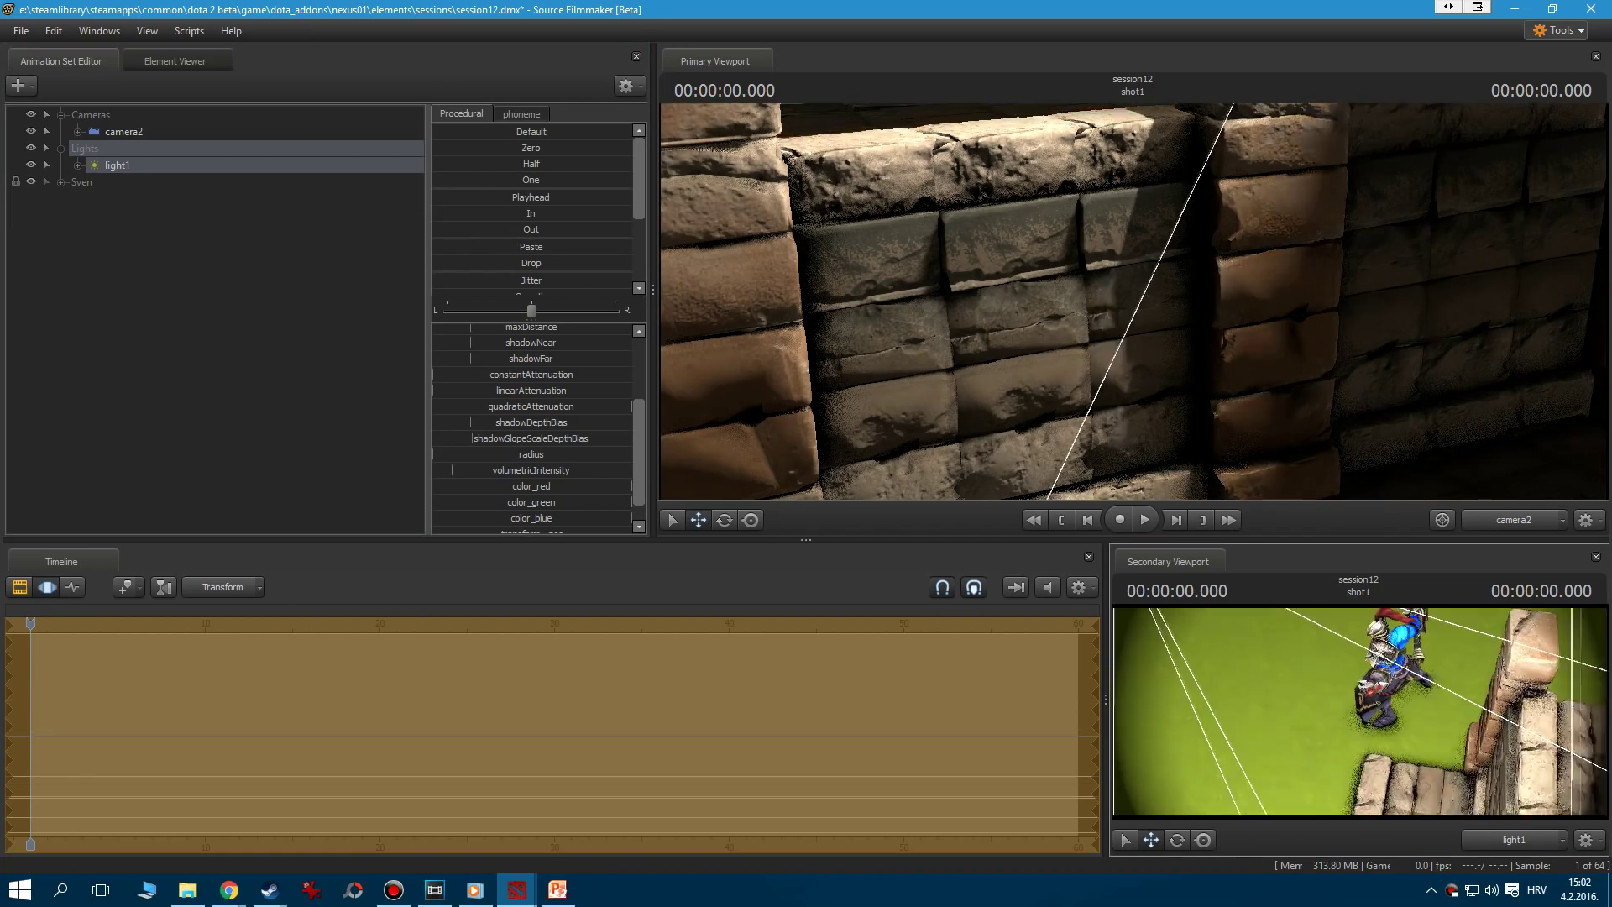
key(w)
mouse_move(1360, 712)
mouse_down()
mouse_move(1377, 696)
mouse_move(1361, 682)
mouse_move(1310, 688)
mouse_move(1377, 714)
mouse_up()
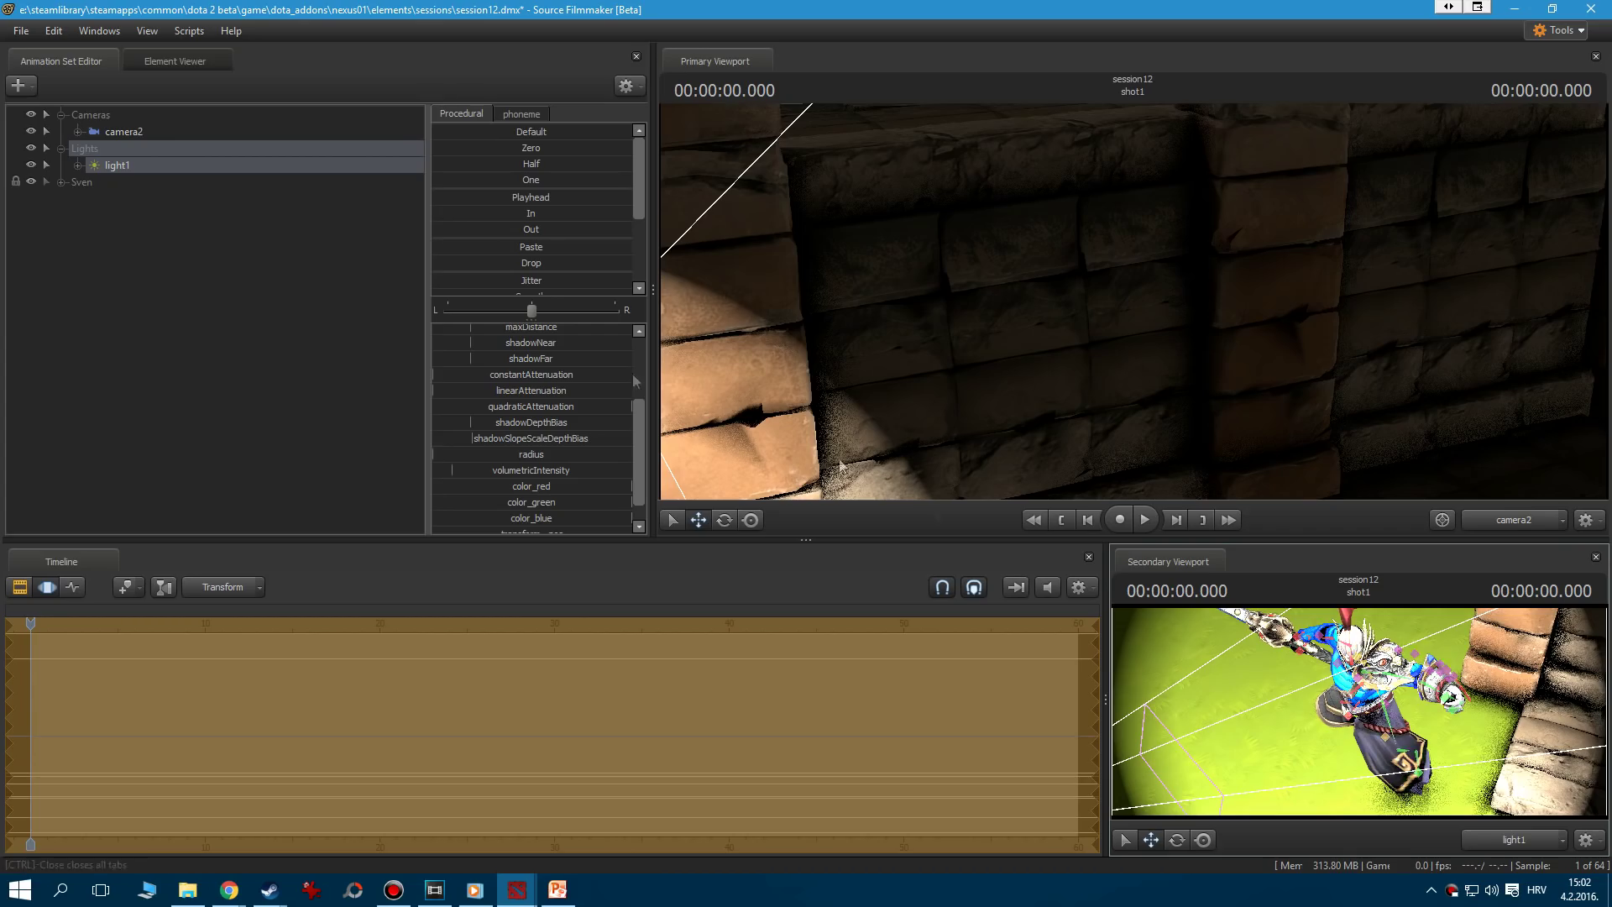
click(124, 131)
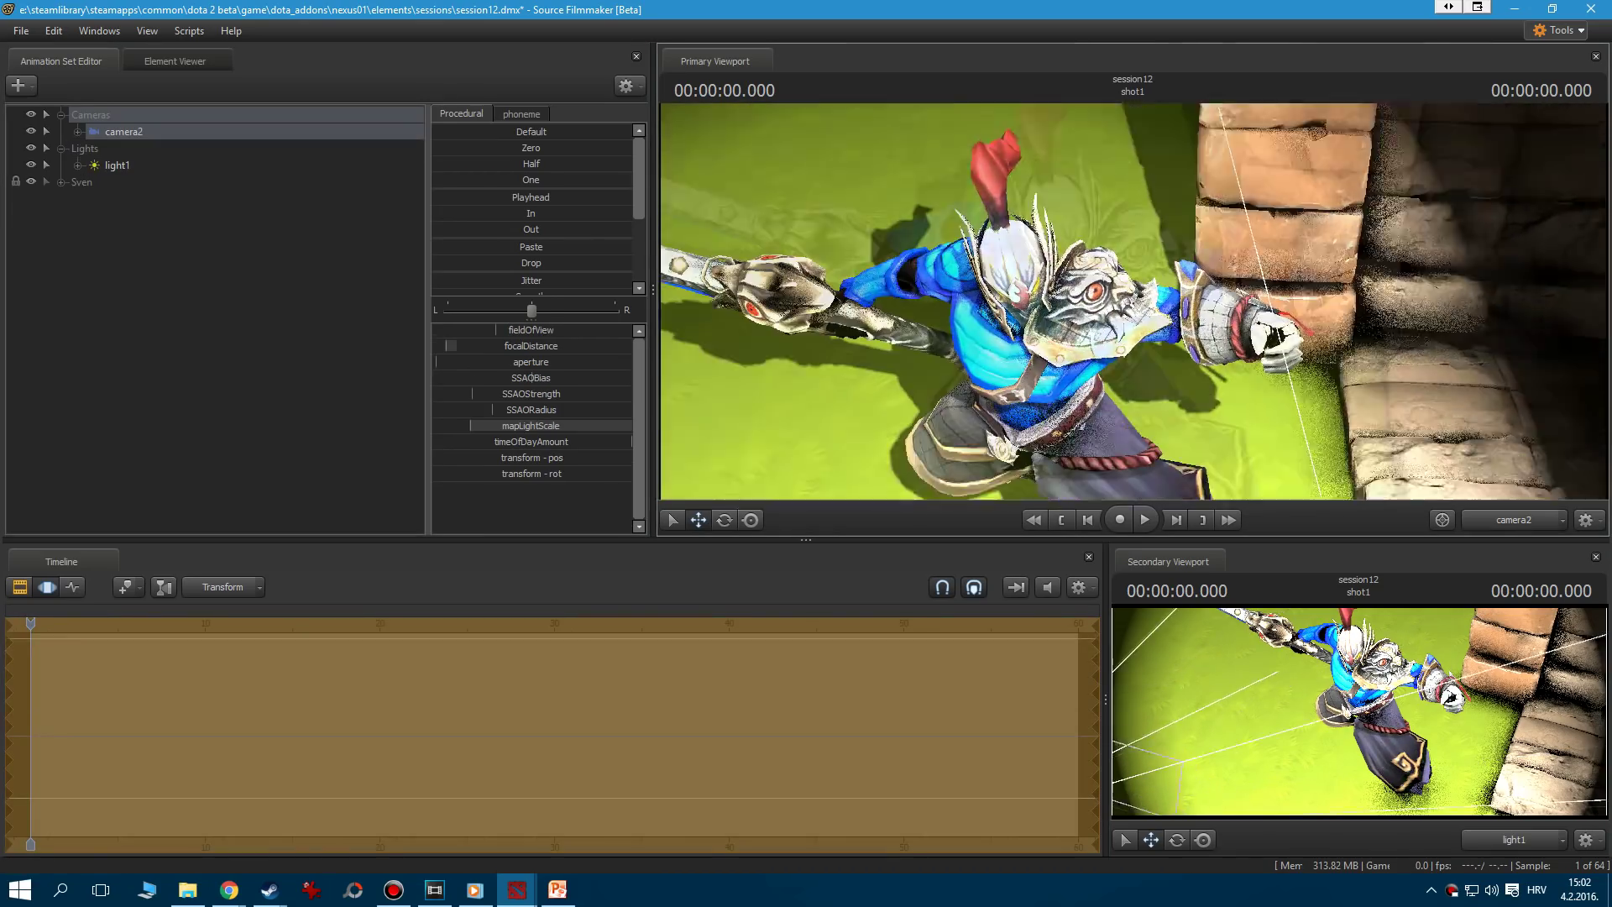
drag(1133, 300, 1060, 304)
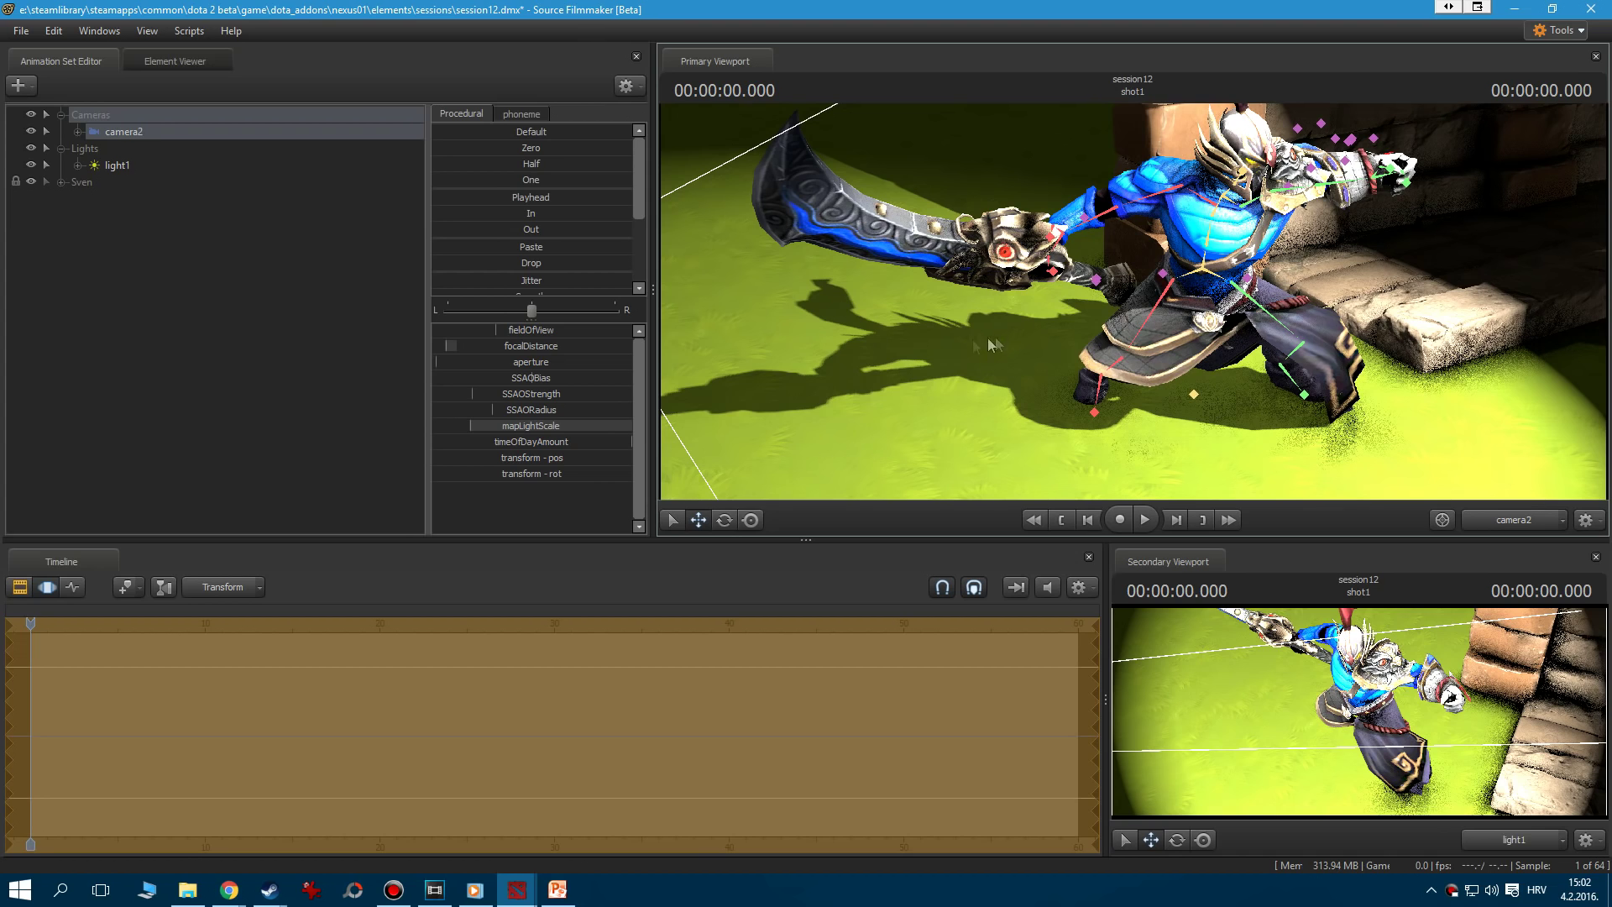
Raise light1's radius to about the middle of its range and preview the softened shadows in the Clip Editor.
click(122, 168)
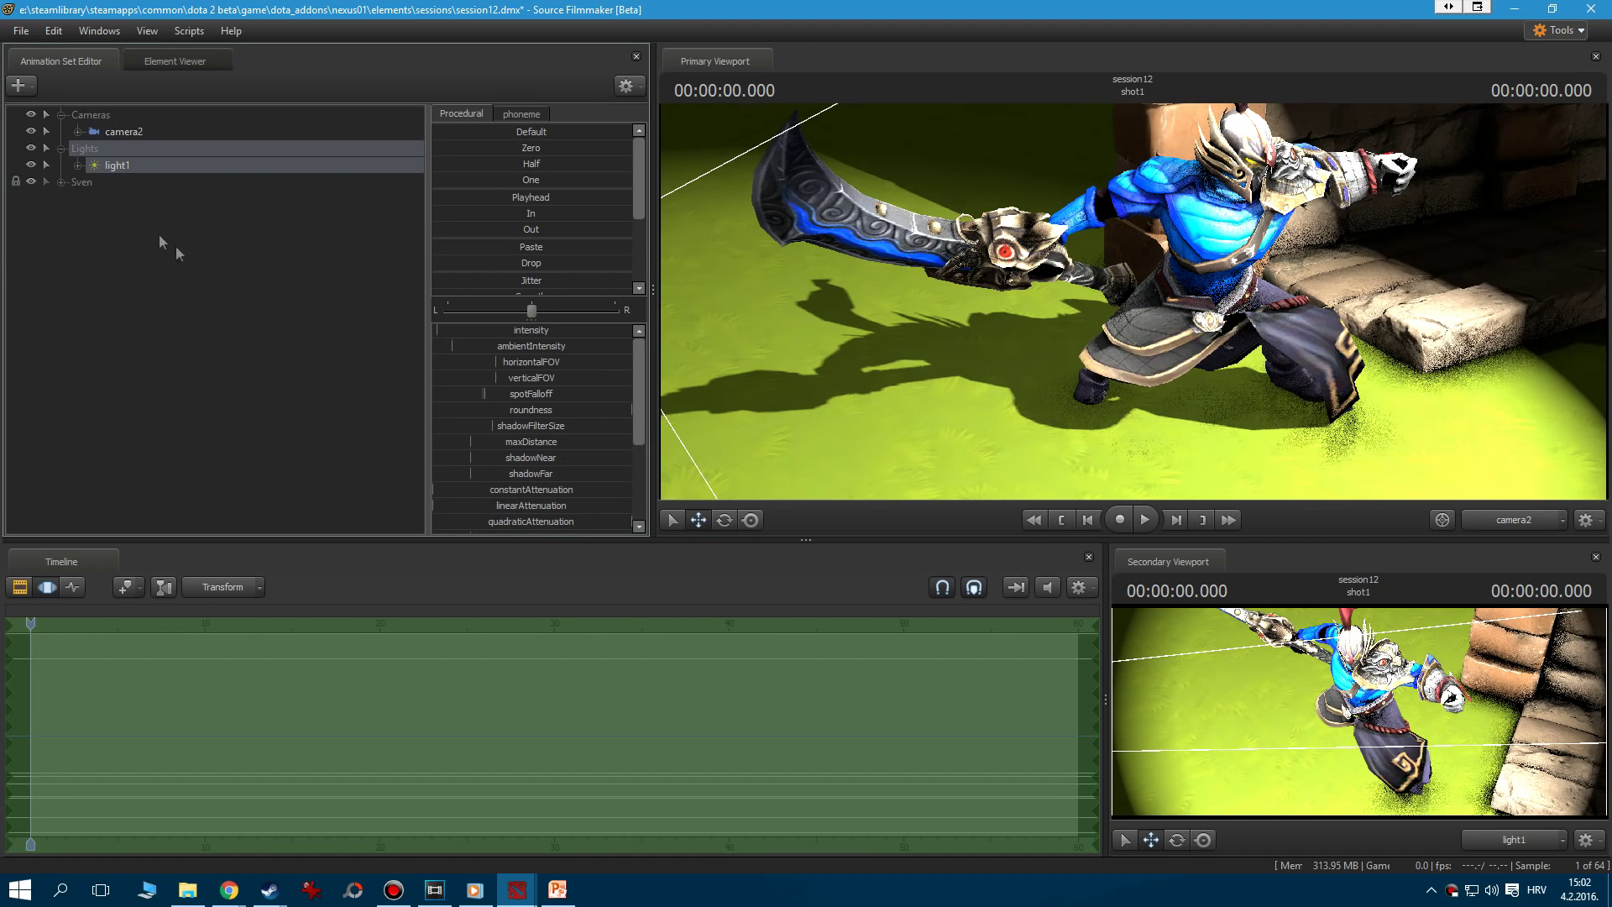
drag(635, 364, 643, 420)
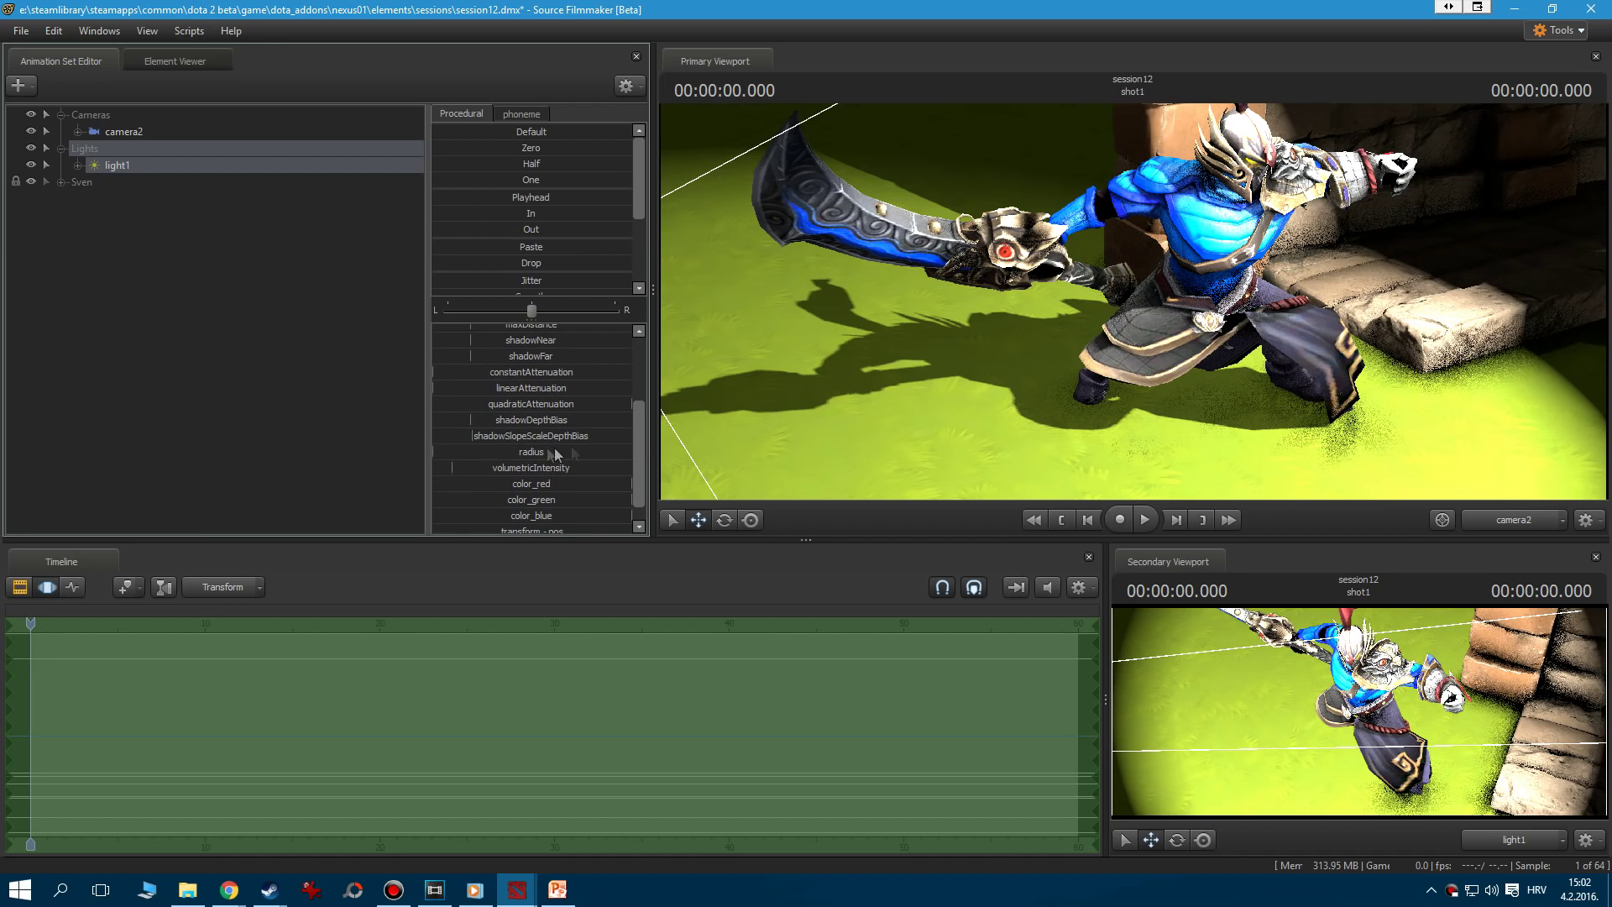
click(472, 455)
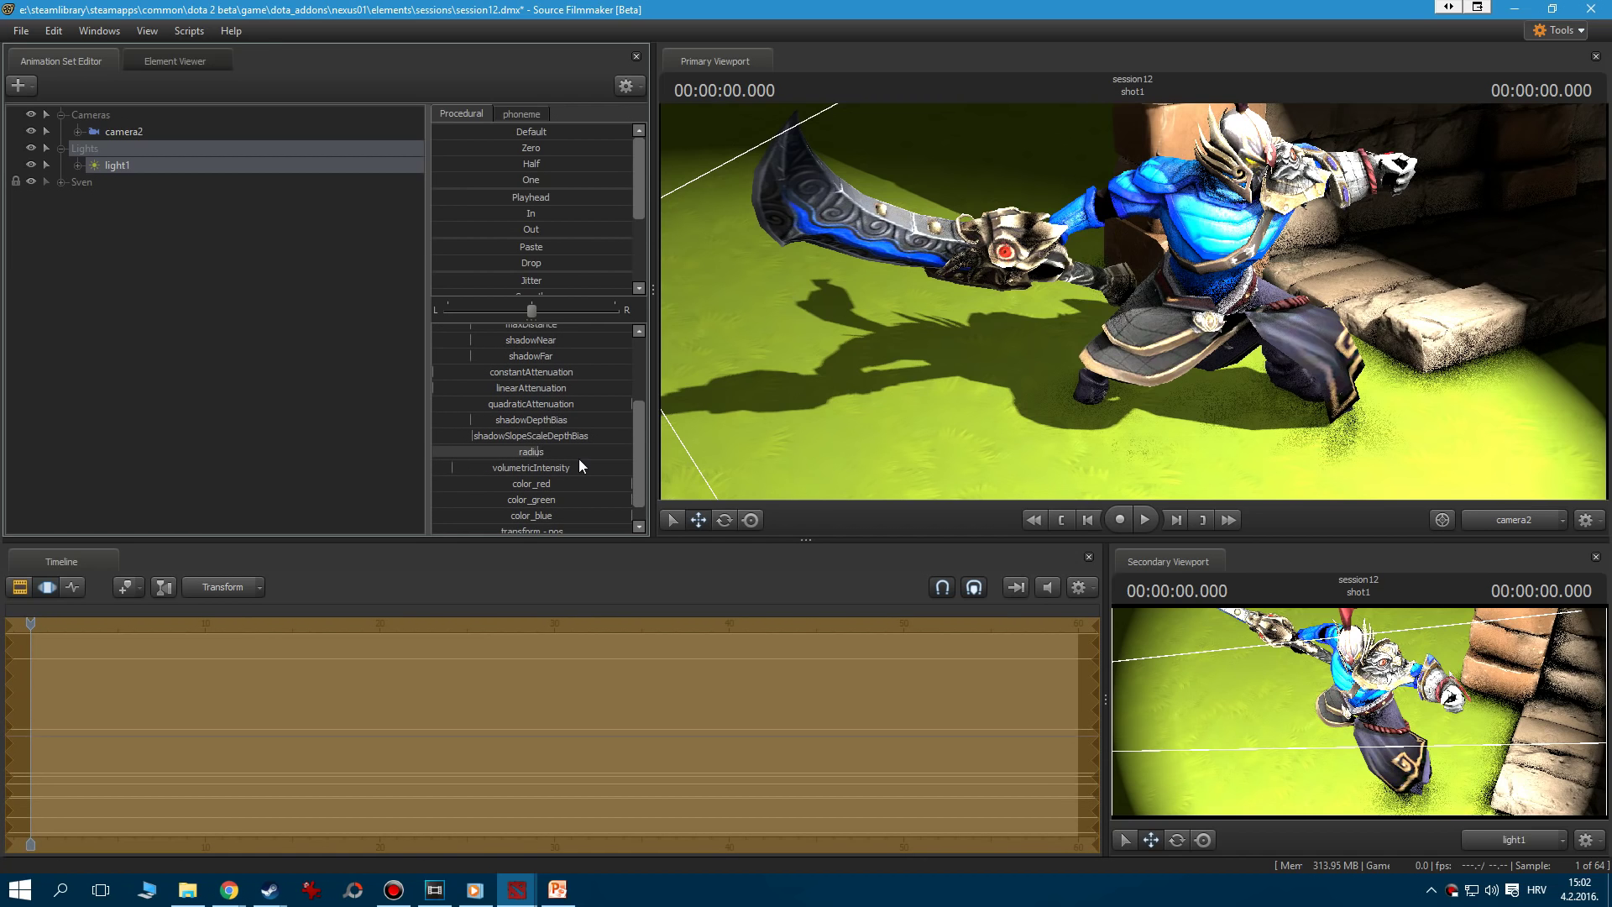
key(F2)
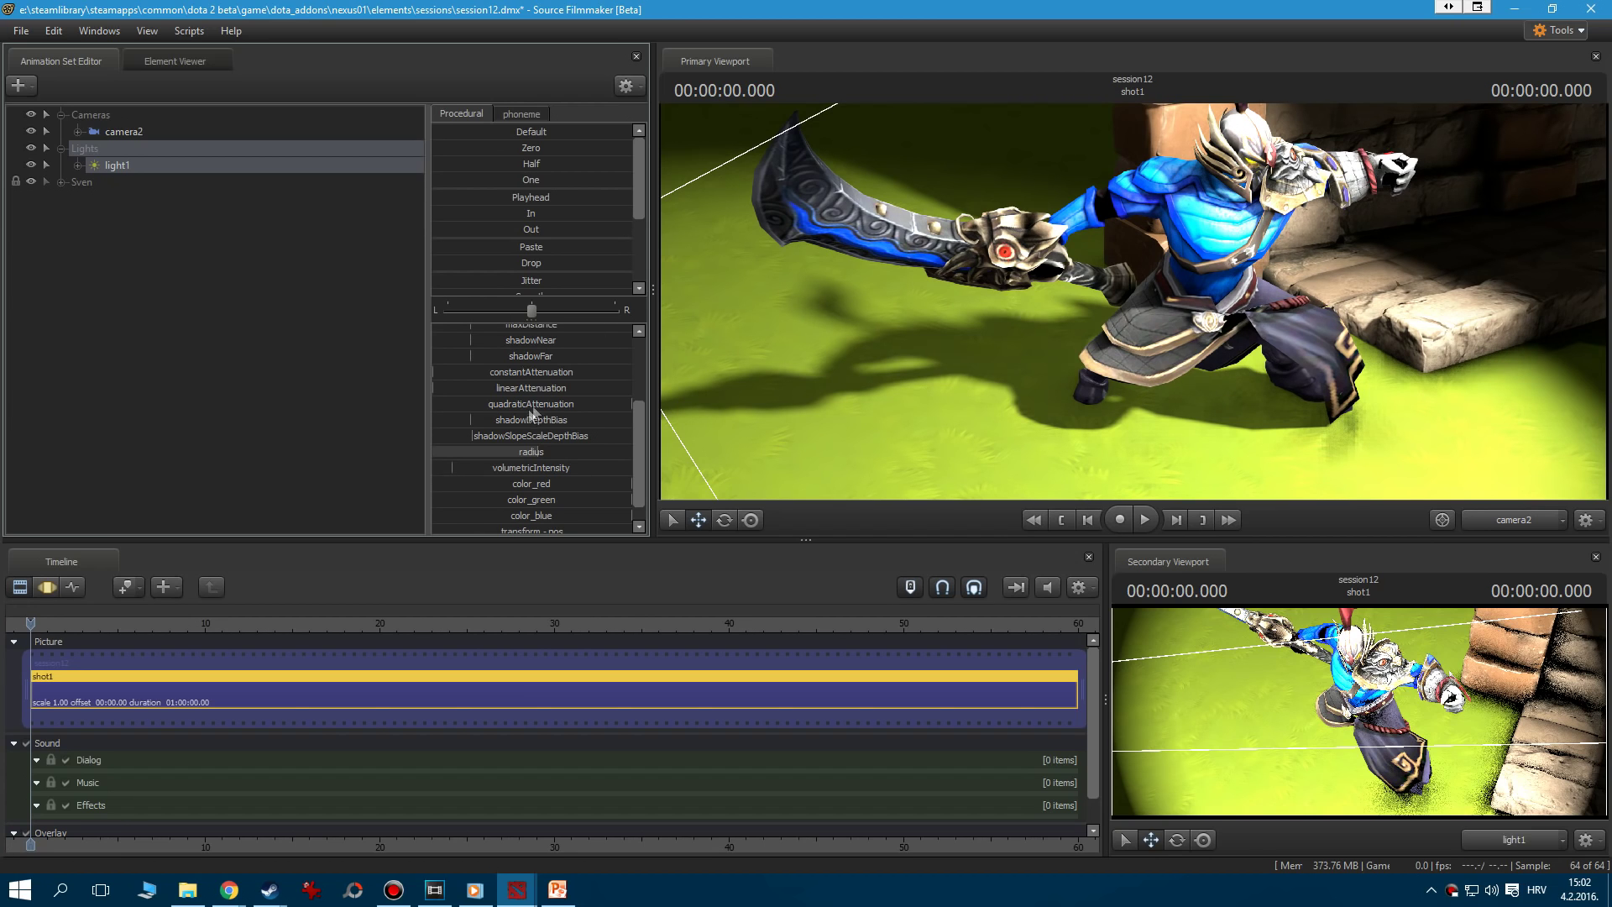
Increase light1's radius further in the Motion Editor and preview the blurrier shadows in the Clip Editor.
key(F3)
click(538, 453)
key(F2)
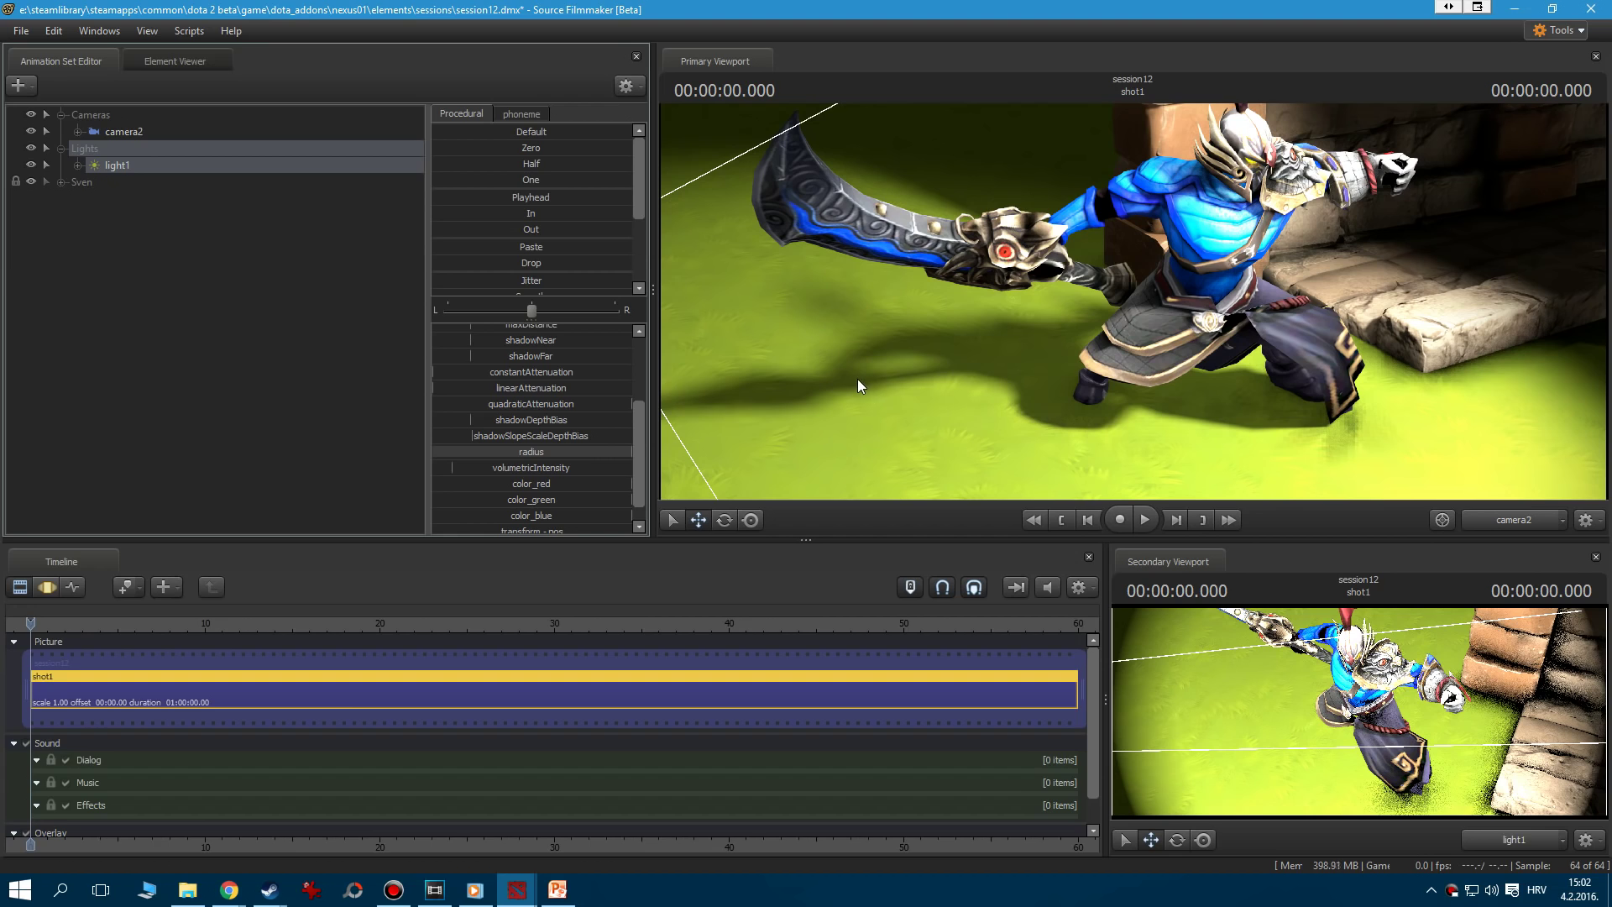
key(F3)
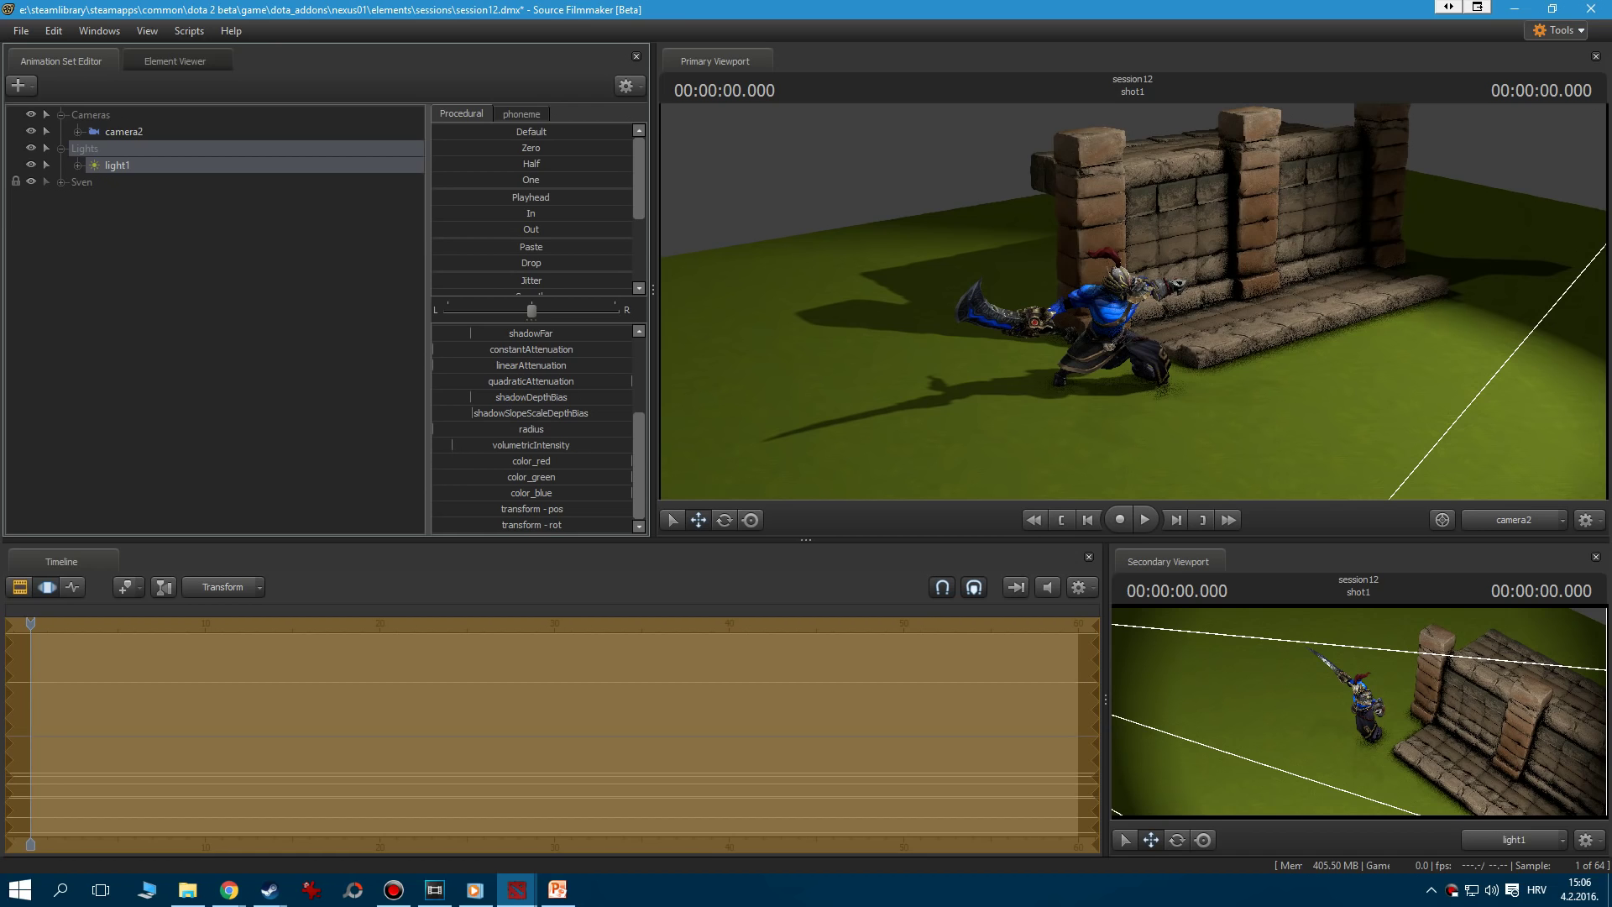
Enable volumetrics on light1.
mouse_move(451, 445)
mouse_down()
mouse_move(632, 445)
mouse_move(452, 445)
mouse_up()
right_click(109, 164)
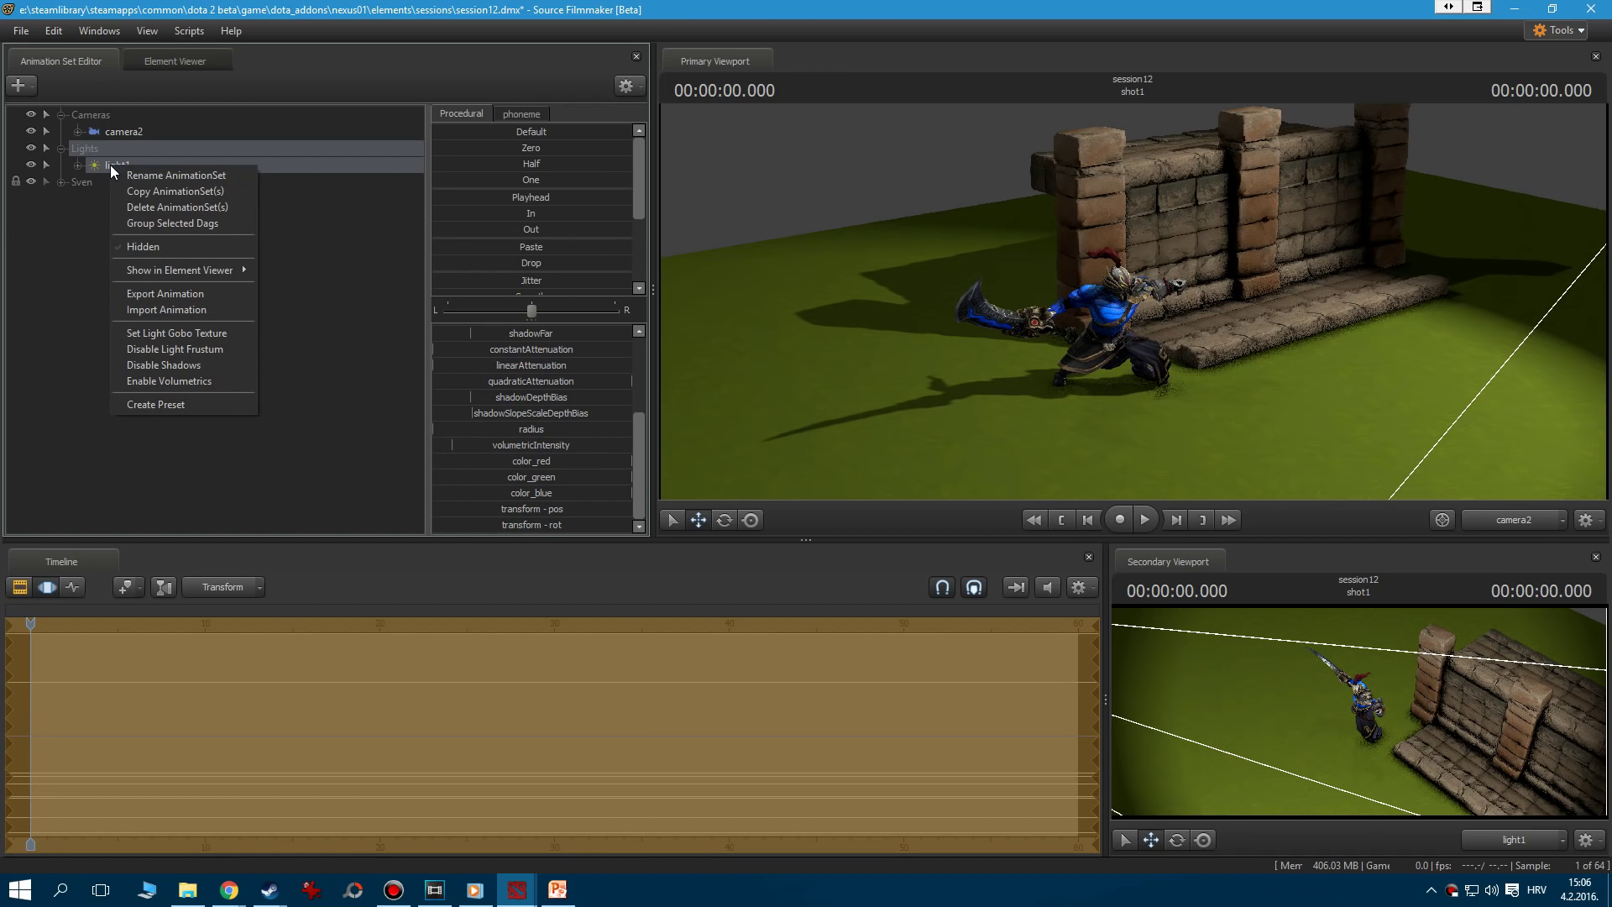
click(185, 383)
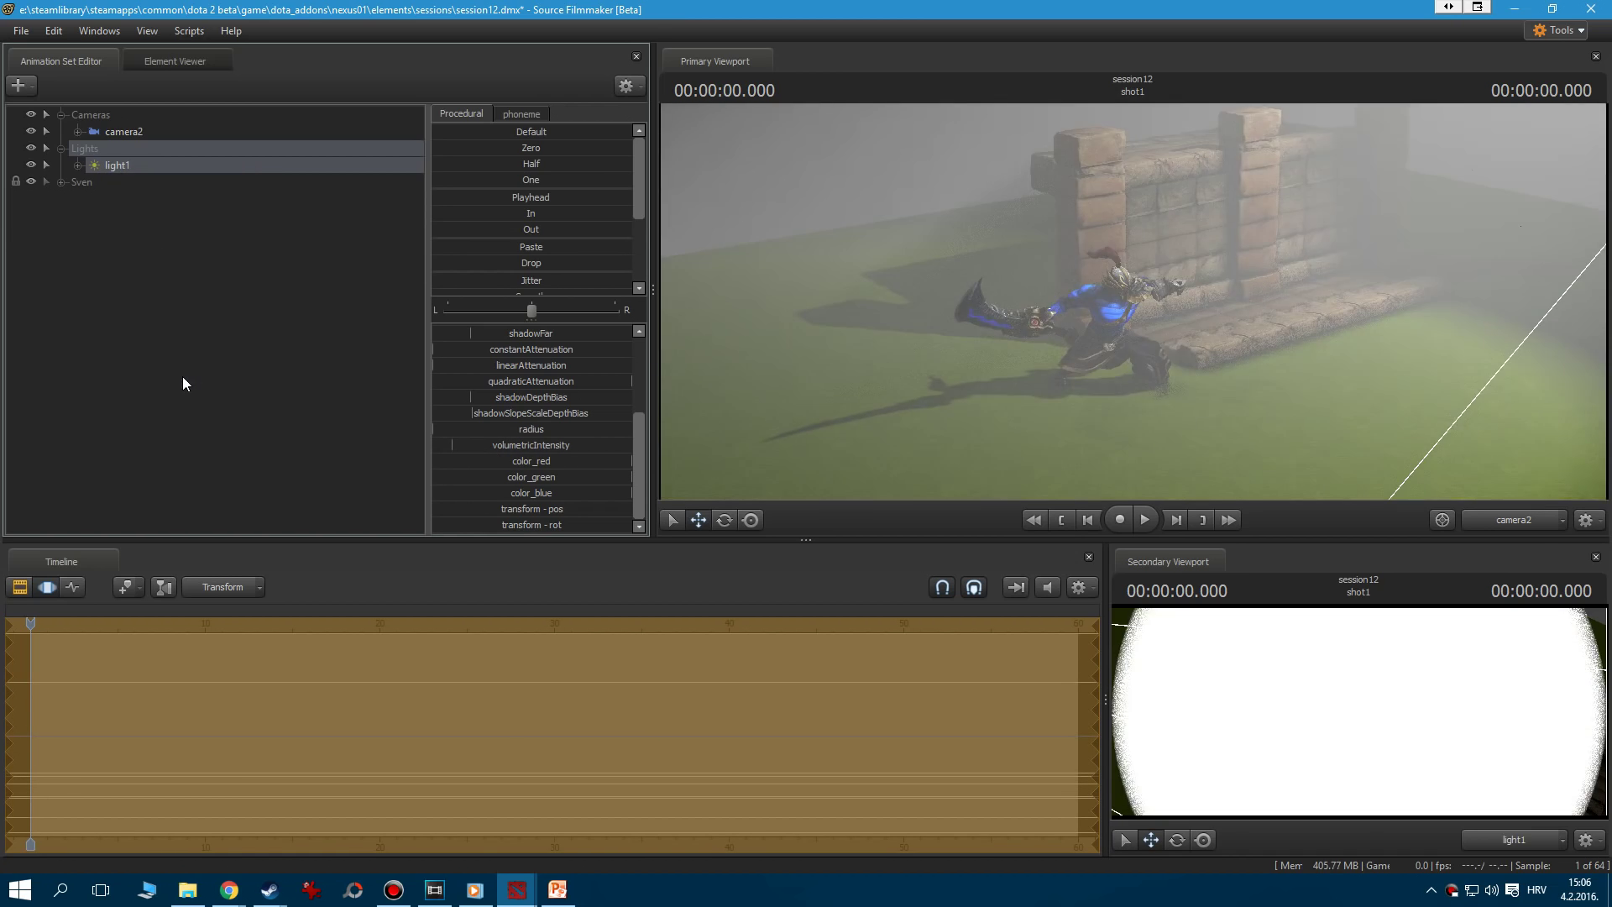
Raise light1's intensity and narrow its horizontalFOV and verticalFOV into a tight volumetric beam on Sven.
click(119, 133)
mouse_move(821, 260)
mouse_down()
mouse_move(912, 189)
mouse_move(1104, 110)
mouse_move(821, 259)
mouse_up()
click(115, 164)
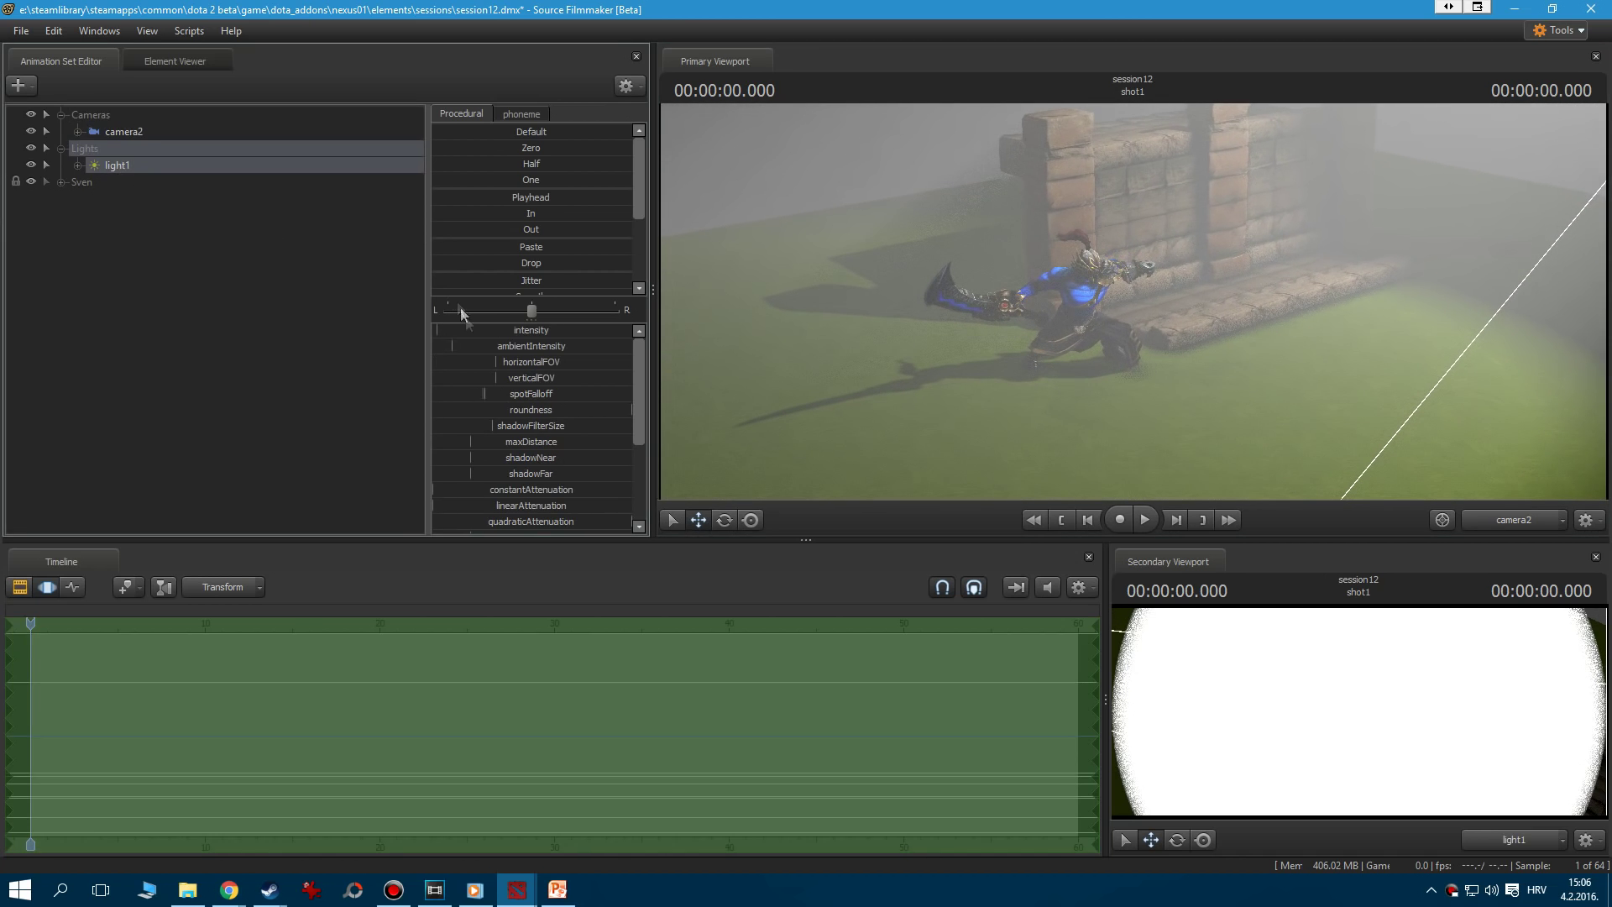
mouse_move(447, 331)
mouse_down()
mouse_move(487, 356)
mouse_move(445, 356)
mouse_move(469, 377)
mouse_move(435, 377)
mouse_move(494, 336)
mouse_move(481, 338)
mouse_up()
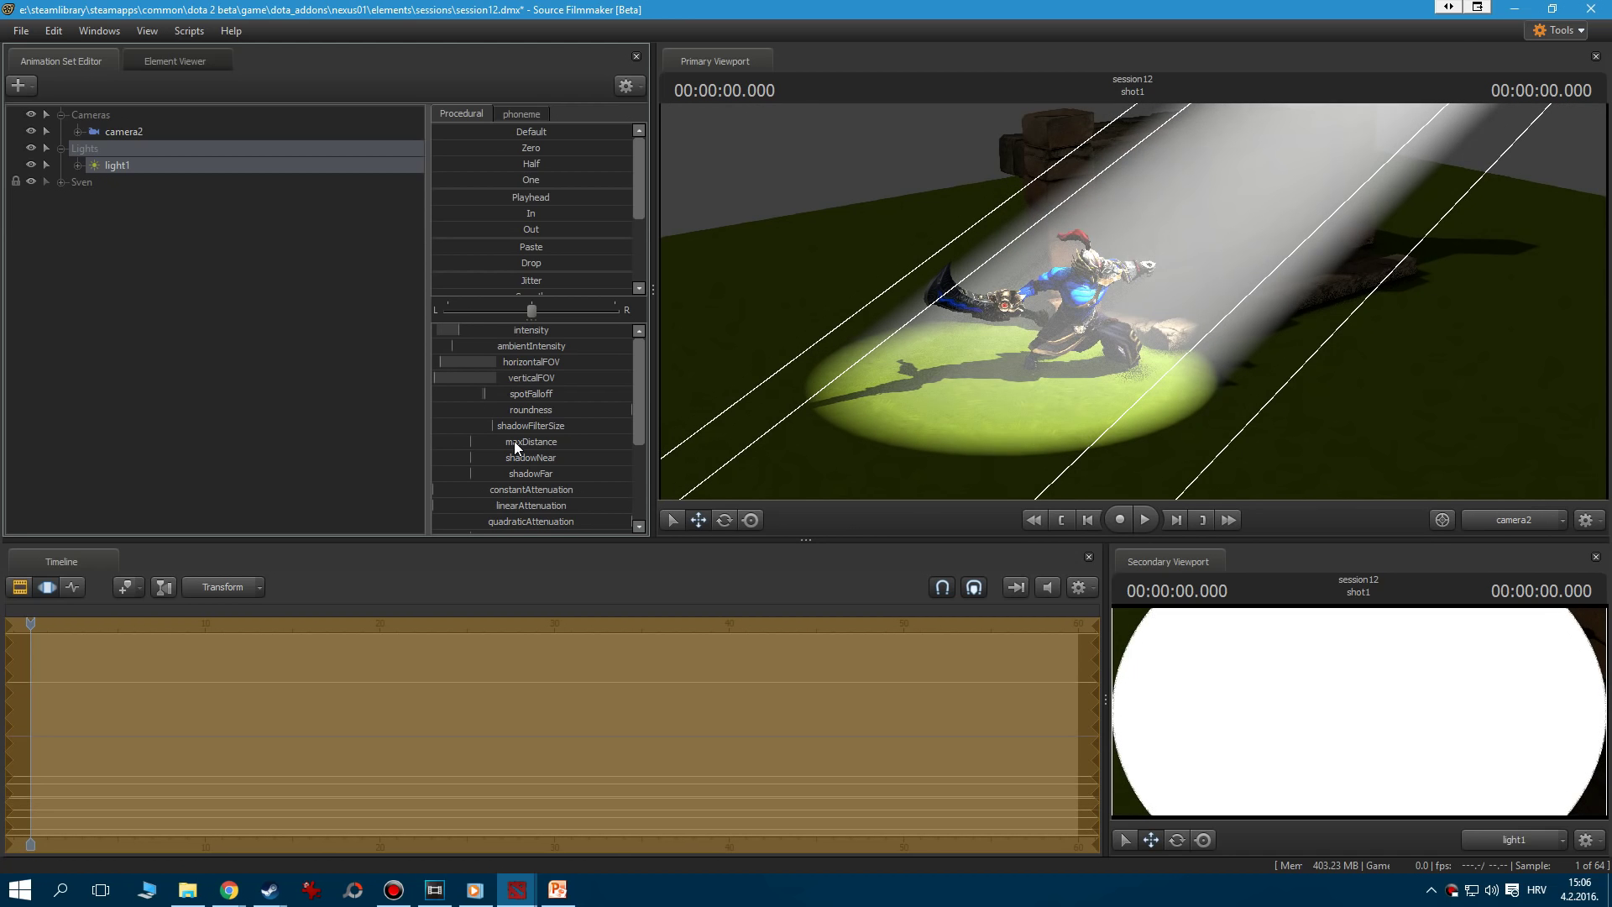
Assign a gobo texture with a scattered spot pattern to light1.
right_click(124, 168)
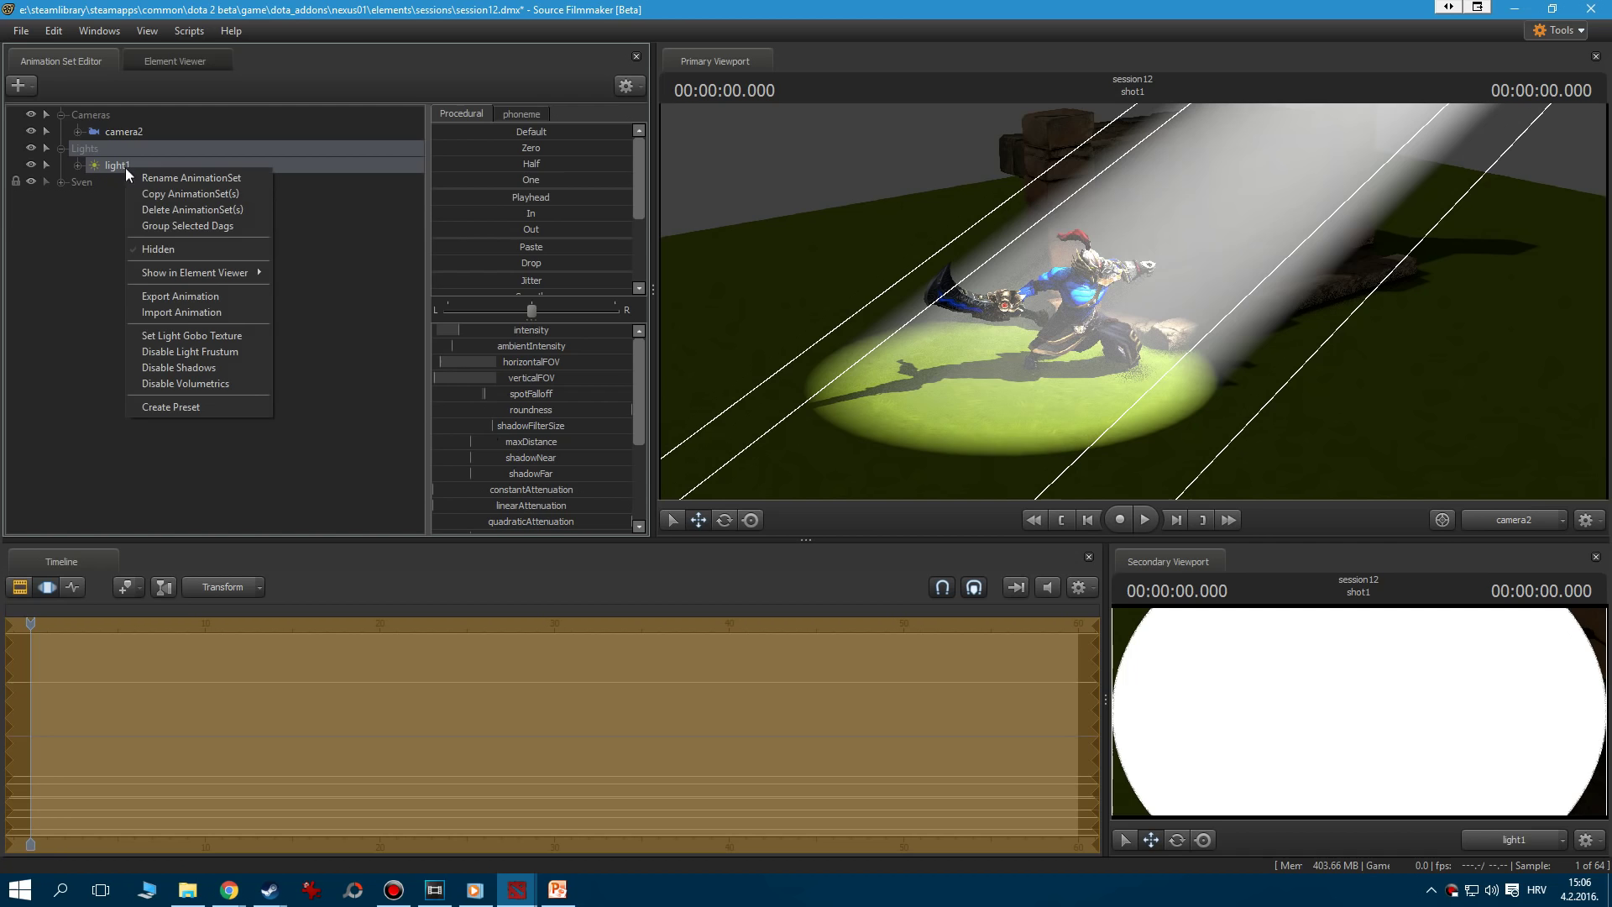
click(179, 330)
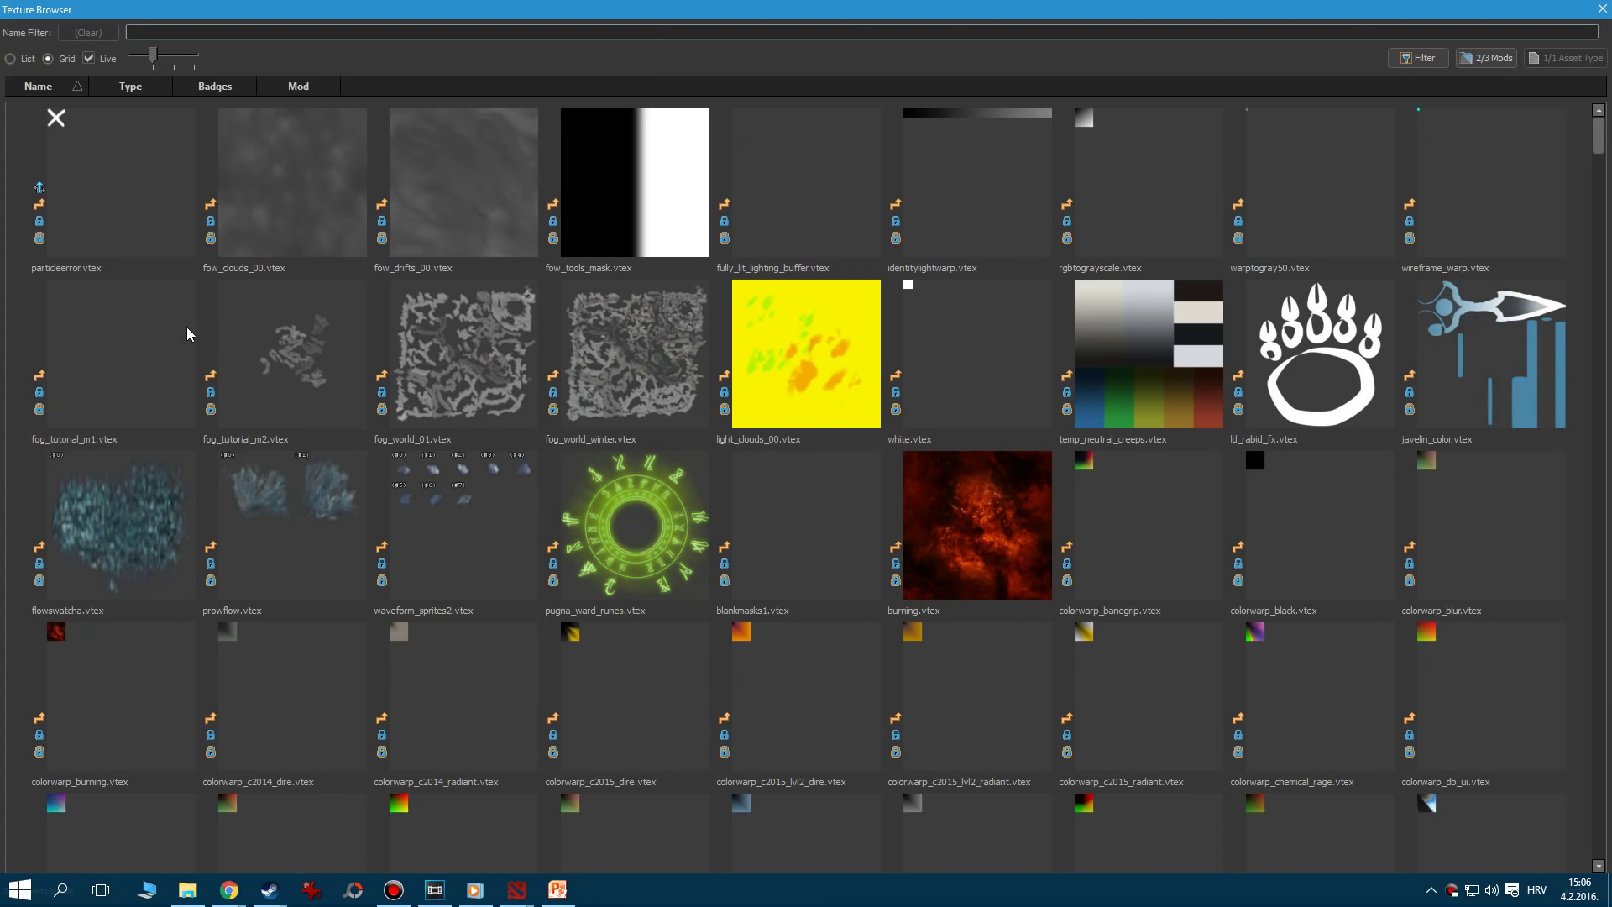
click(957, 519)
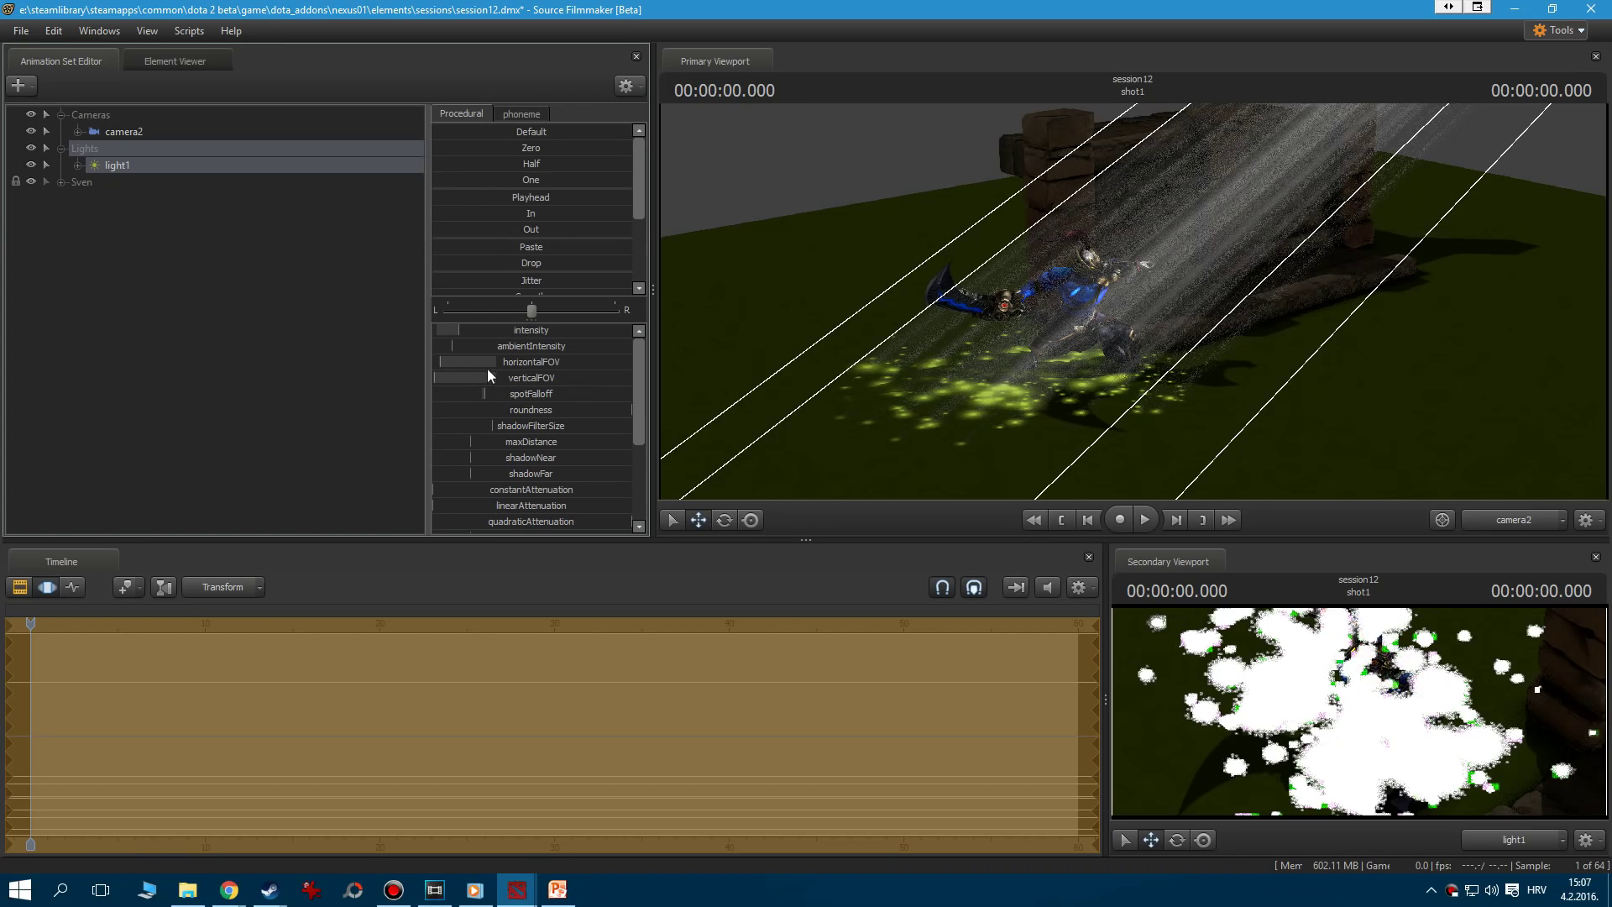
Widen light1's horizontalFOV and verticalFOV and reframe camera2 to a low side view of Sven and the wall.
drag(474, 366, 687, 349)
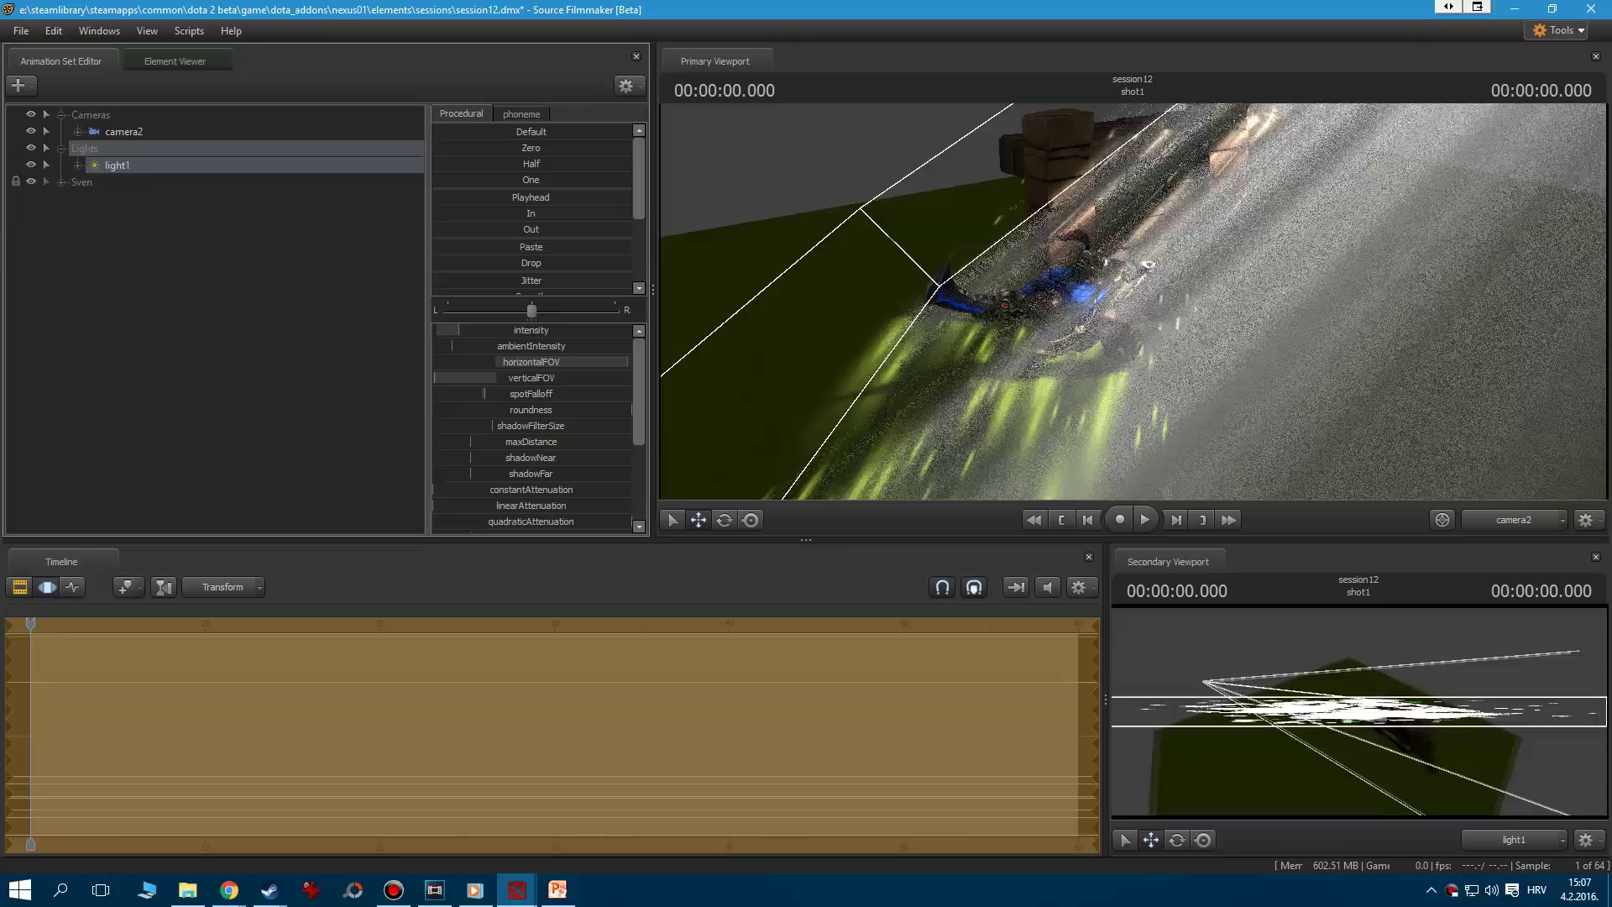
drag(485, 377, 630, 377)
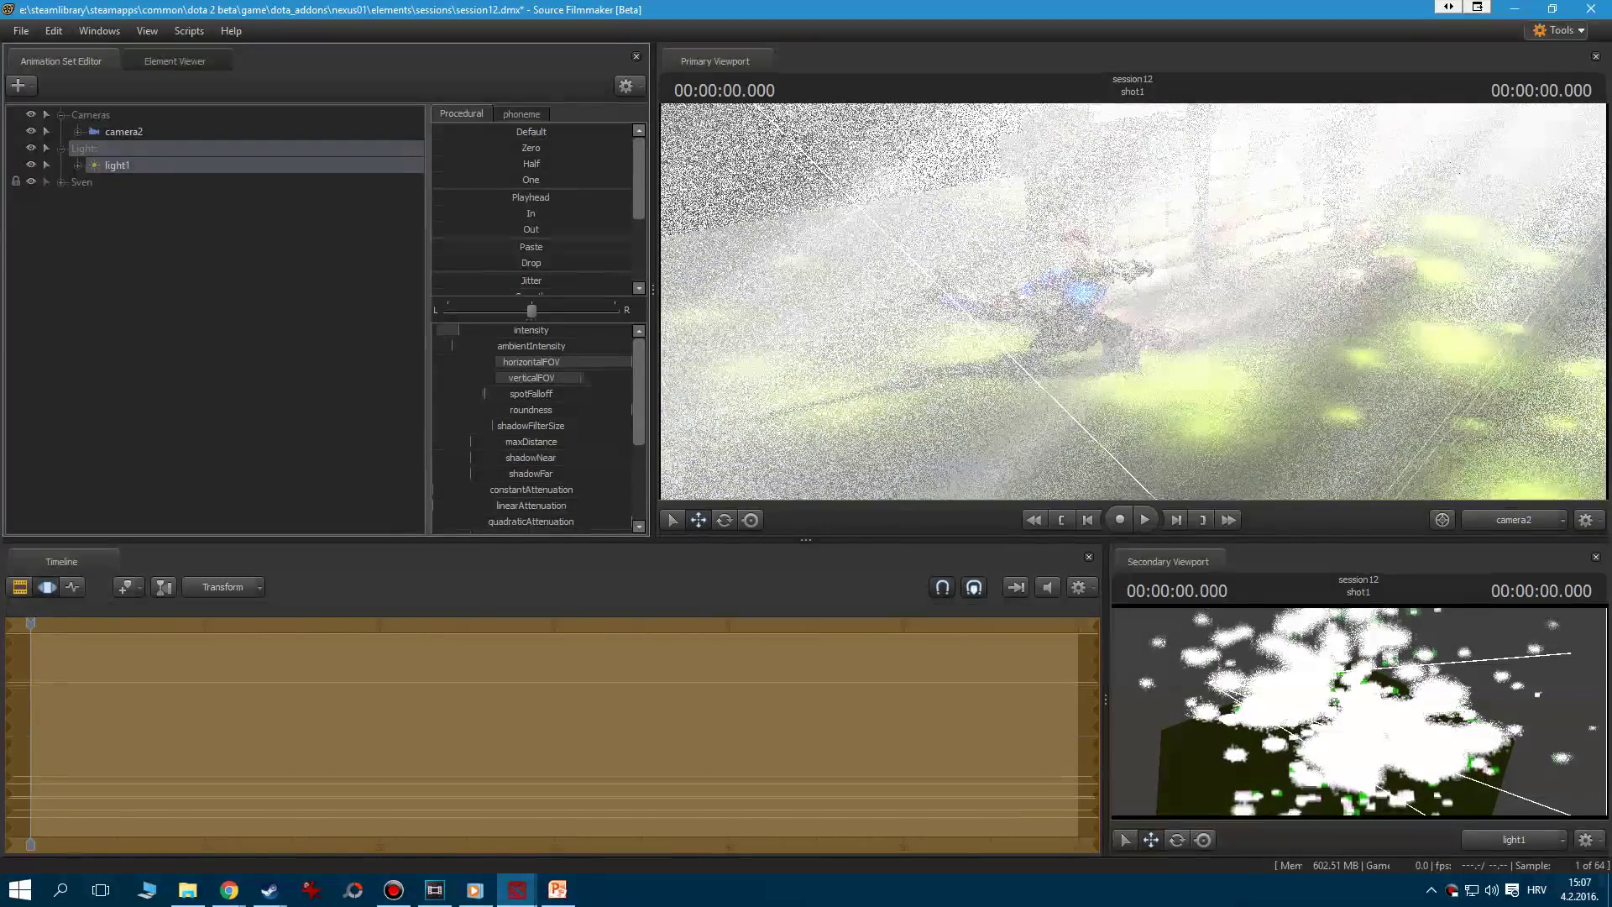
click(123, 132)
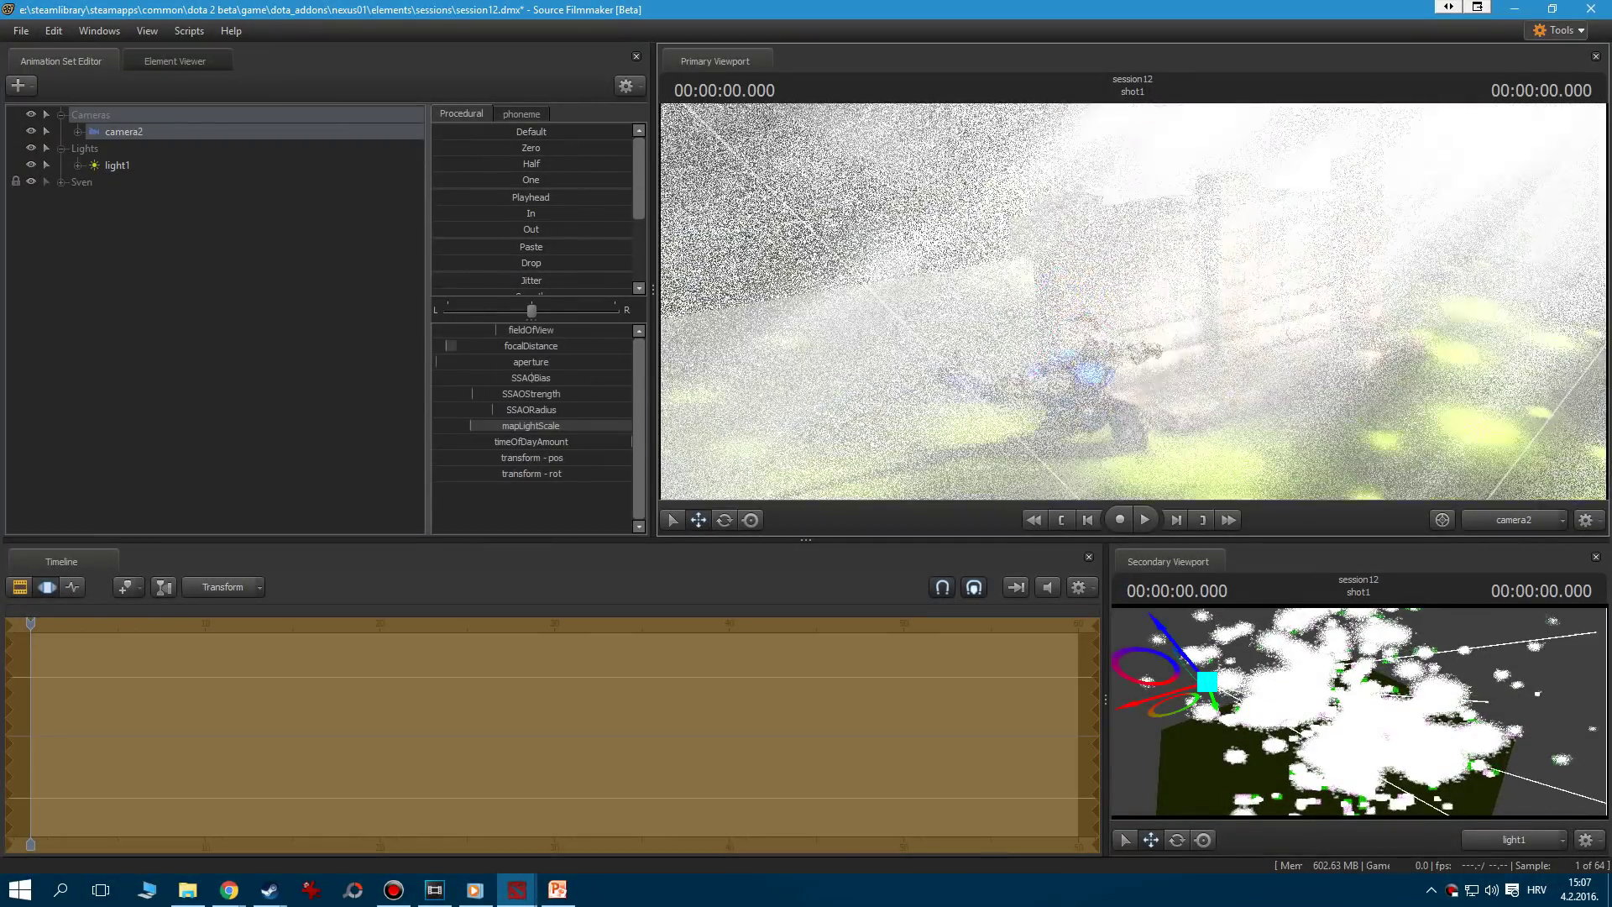
drag(1133, 301, 1180, 273)
key(F3)
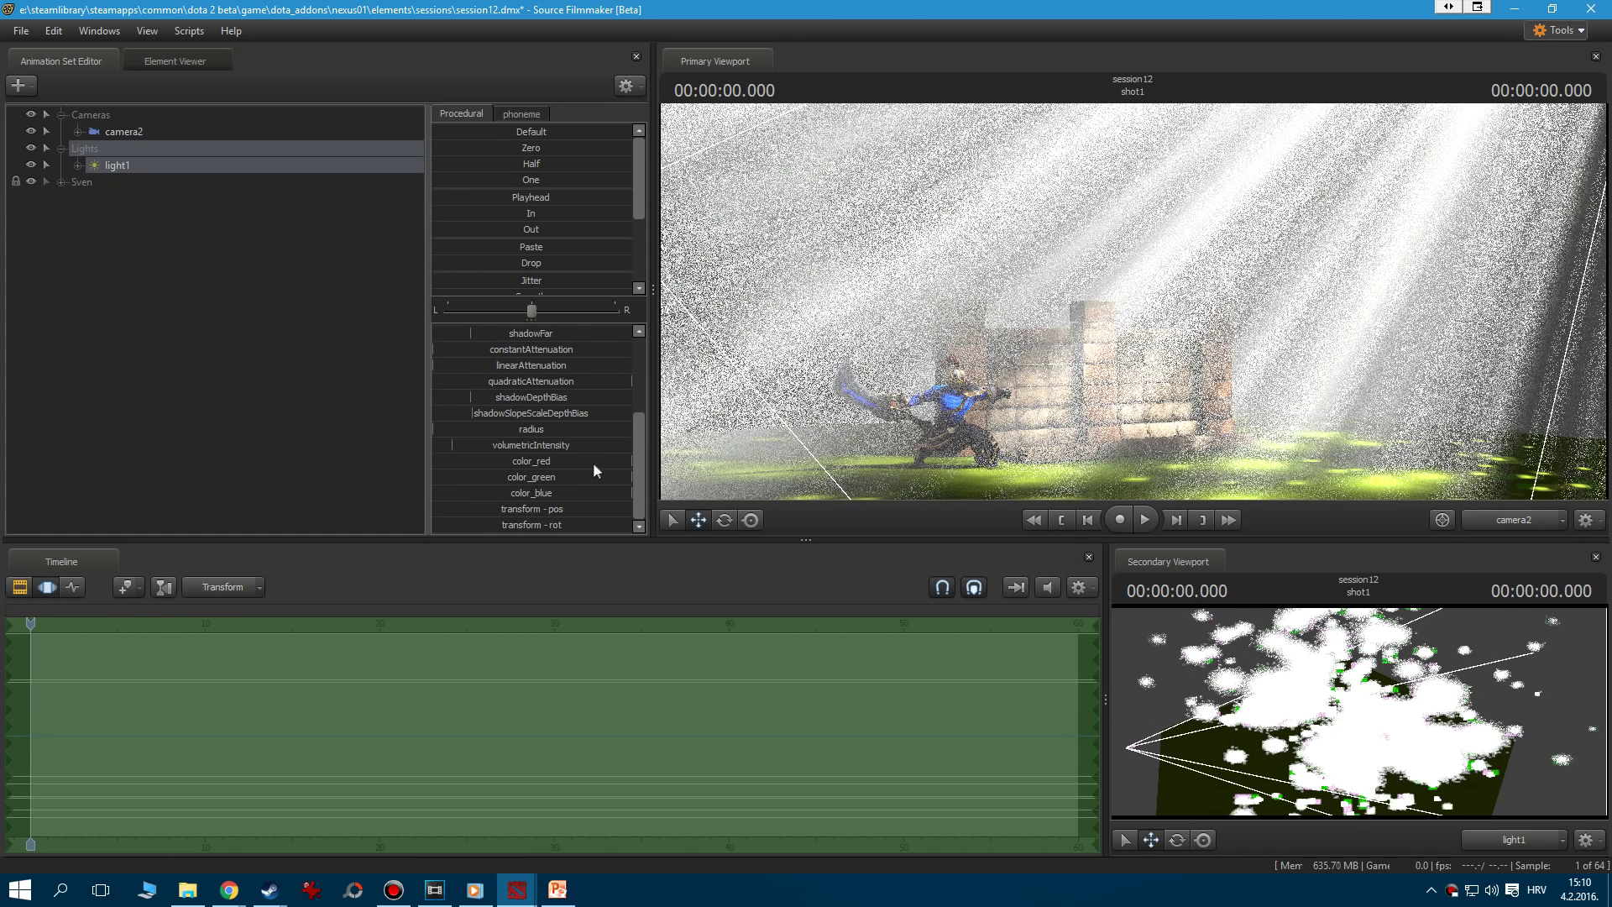
Tint light1 warm yellow by lowering color_blue strongly and color_green and color_red slightly, and preview it in the Clip Editor.
mouse_move(603, 462)
mouse_down()
mouse_move(509, 461)
mouse_move(603, 462)
mouse_move(554, 478)
mouse_move(575, 493)
mouse_move(489, 493)
mouse_up()
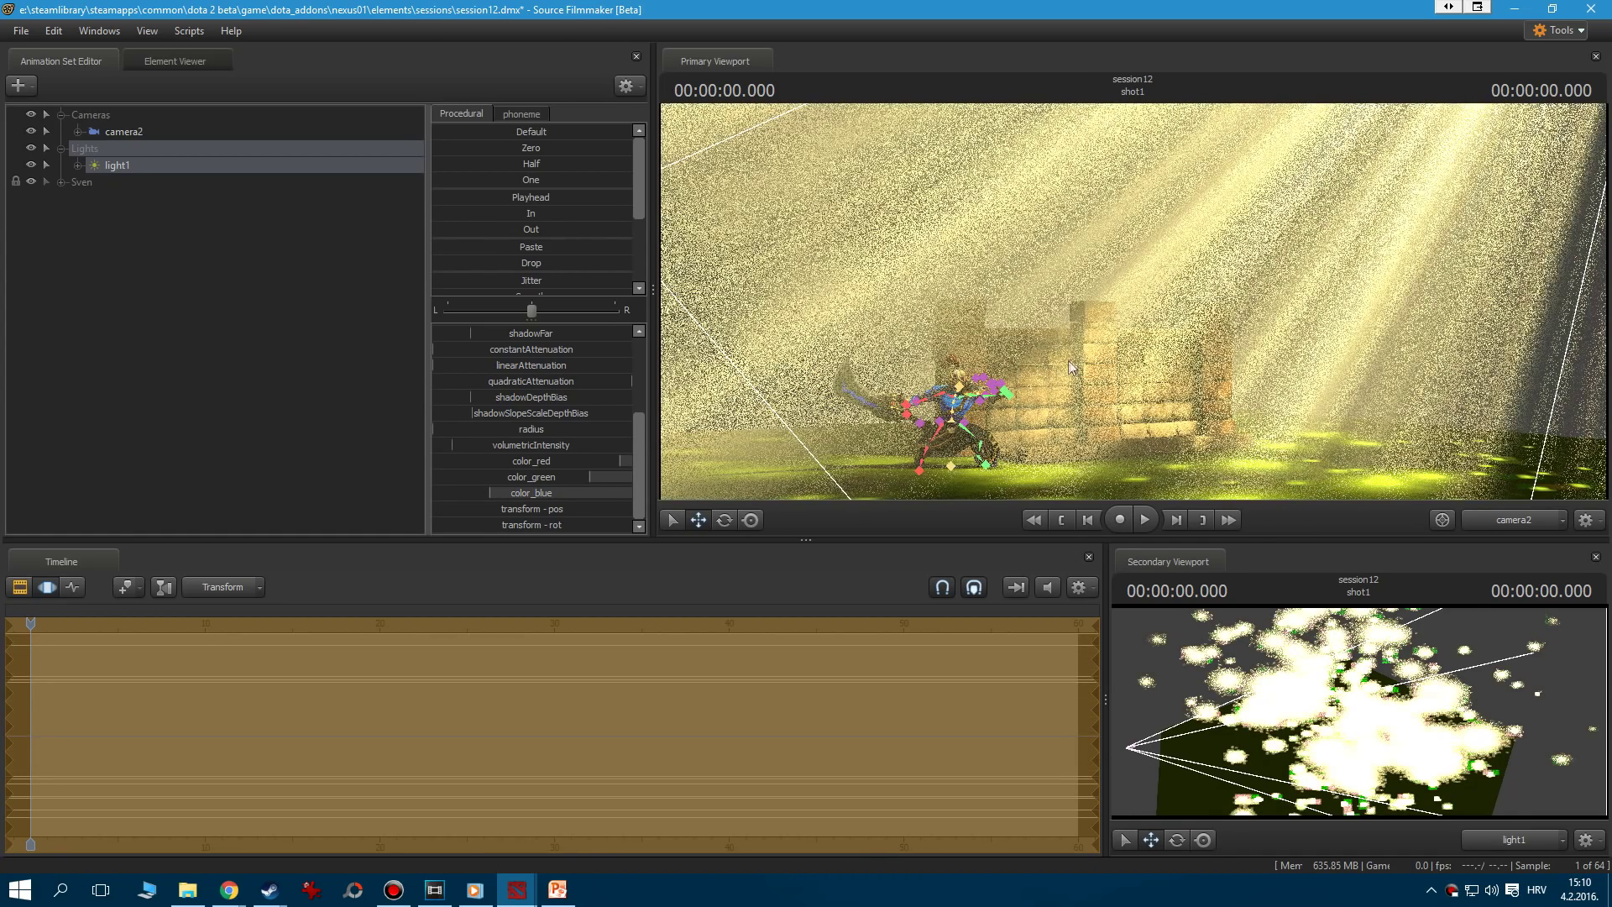
key(F3)
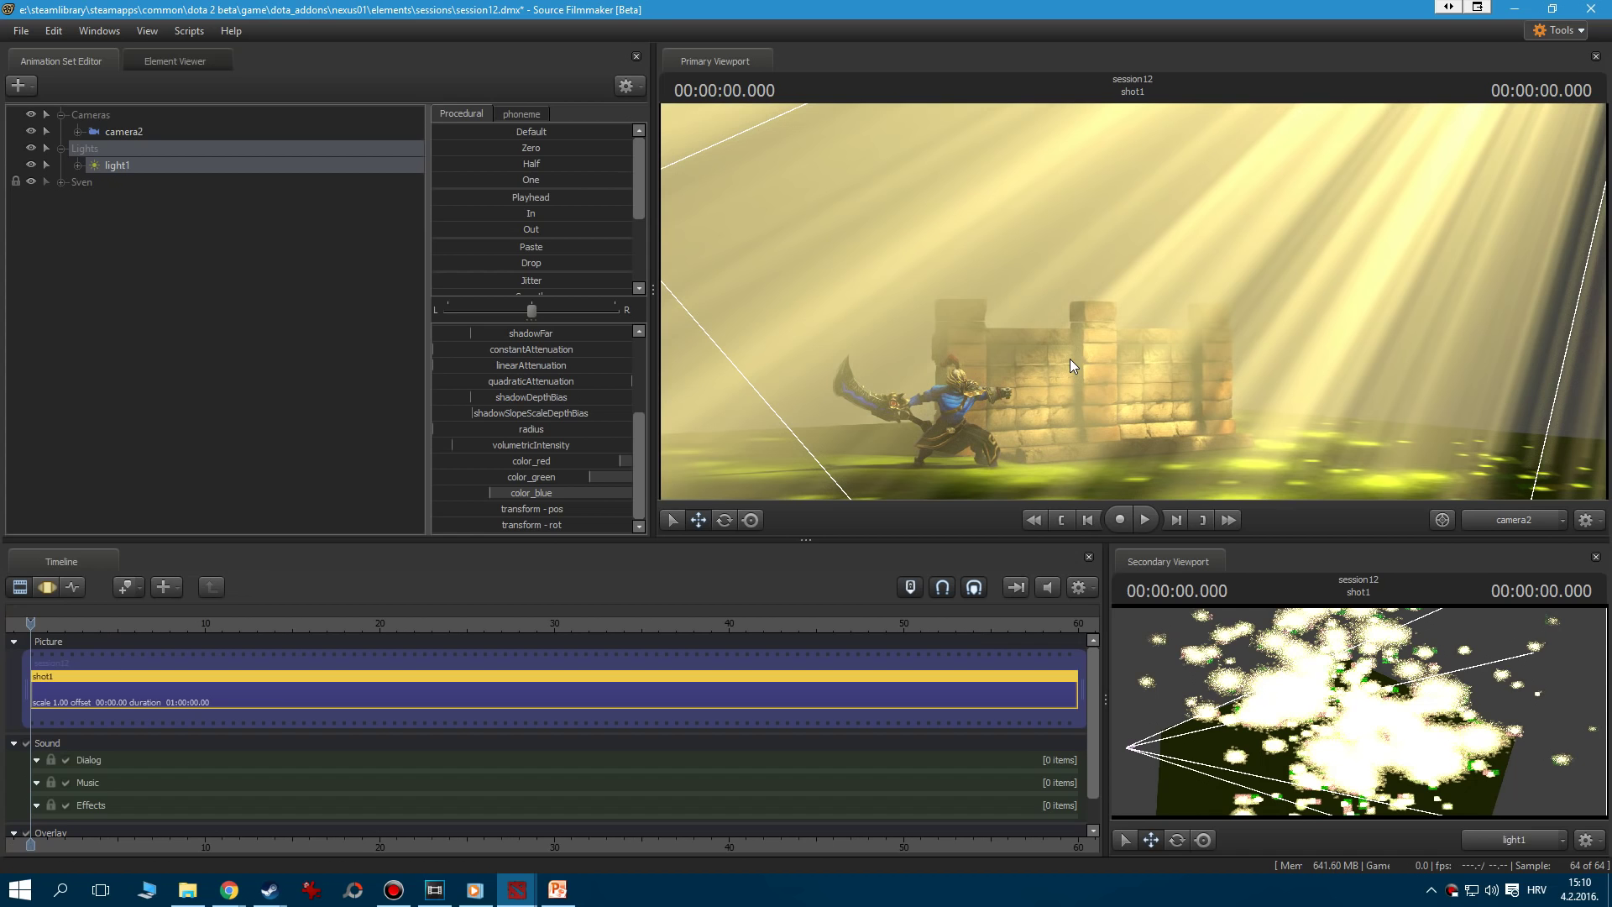